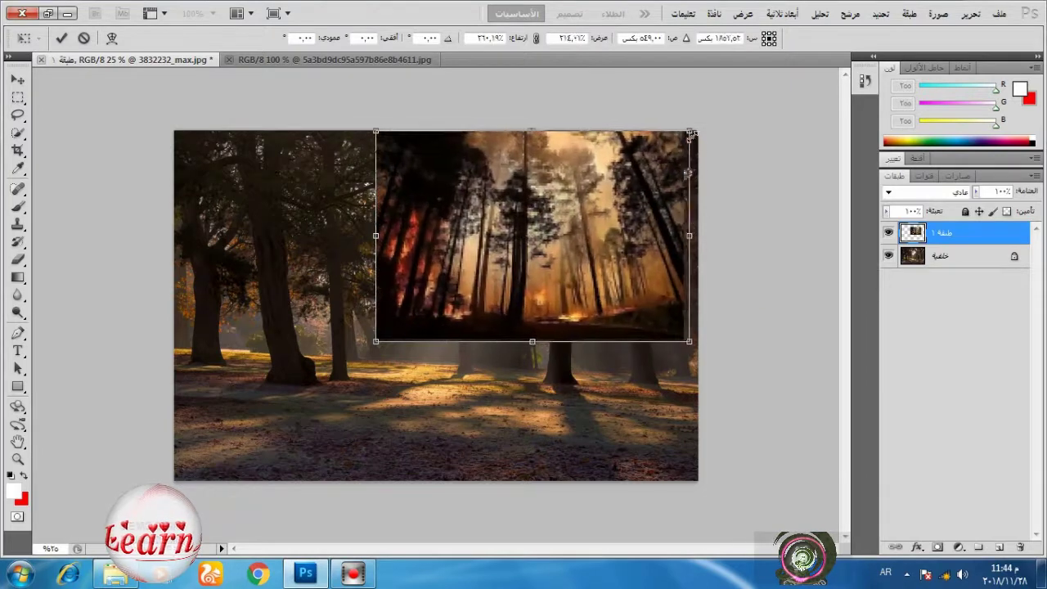
Enlarge the burning-forest layer until it spans the full width of the park image, and apply the transform.
left_click_drag(376, 341, 174, 424)
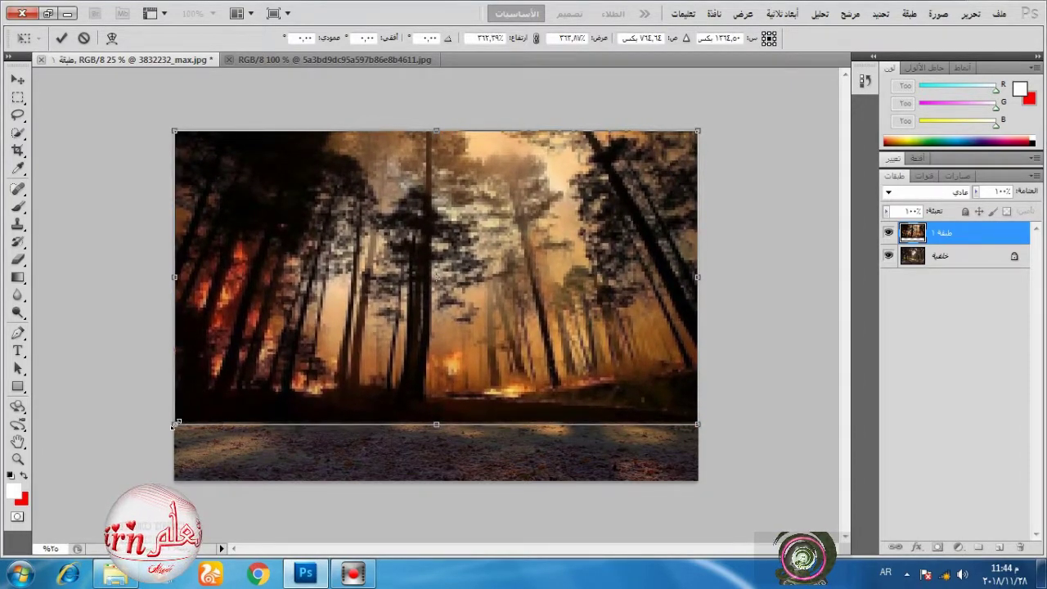
key("Return")
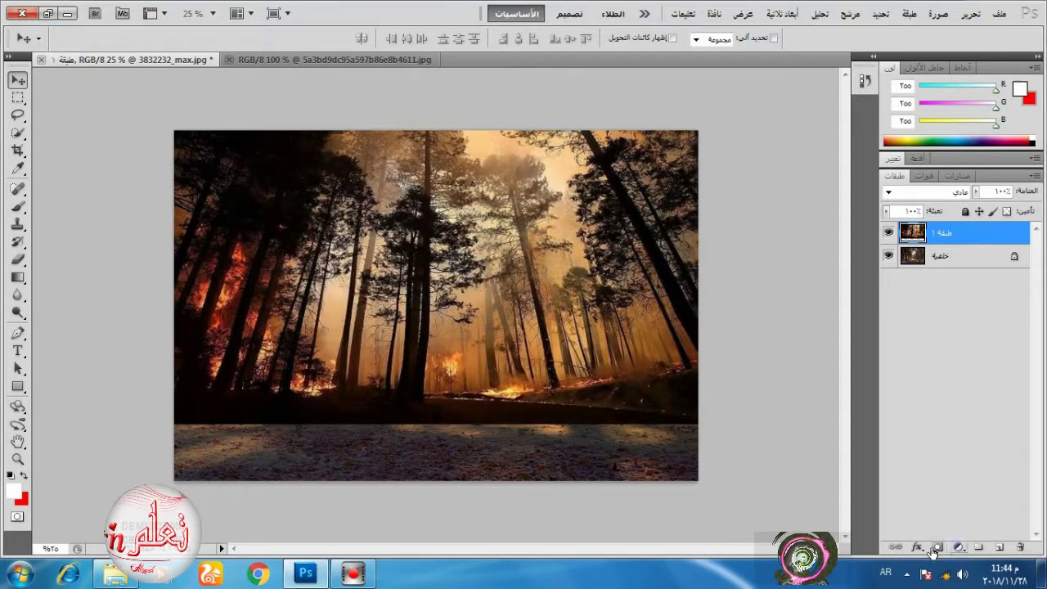
Add a mask to the burning-forest layer and blend its lower edge into the ground with a black-to-white gradient.
left_click(937, 548)
left_click(21, 475)
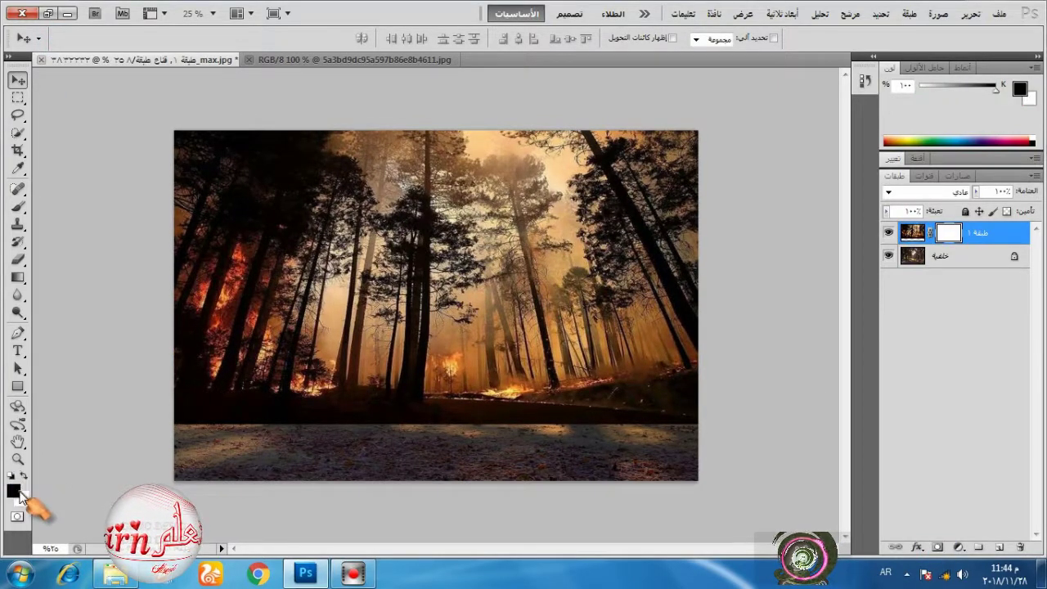
left_click(18, 278)
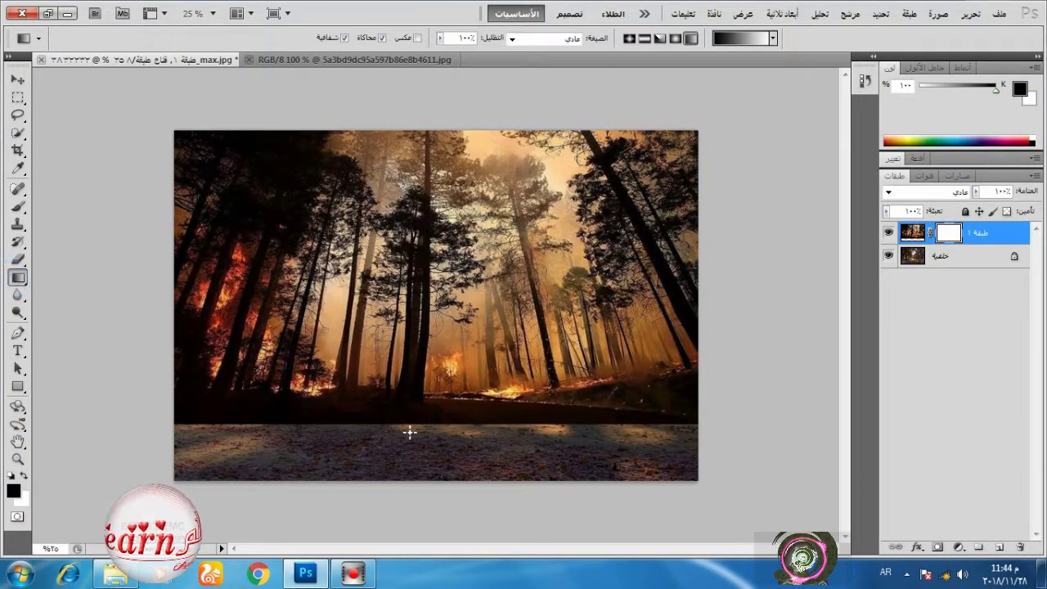
left_click_drag(410, 438, 408, 382)
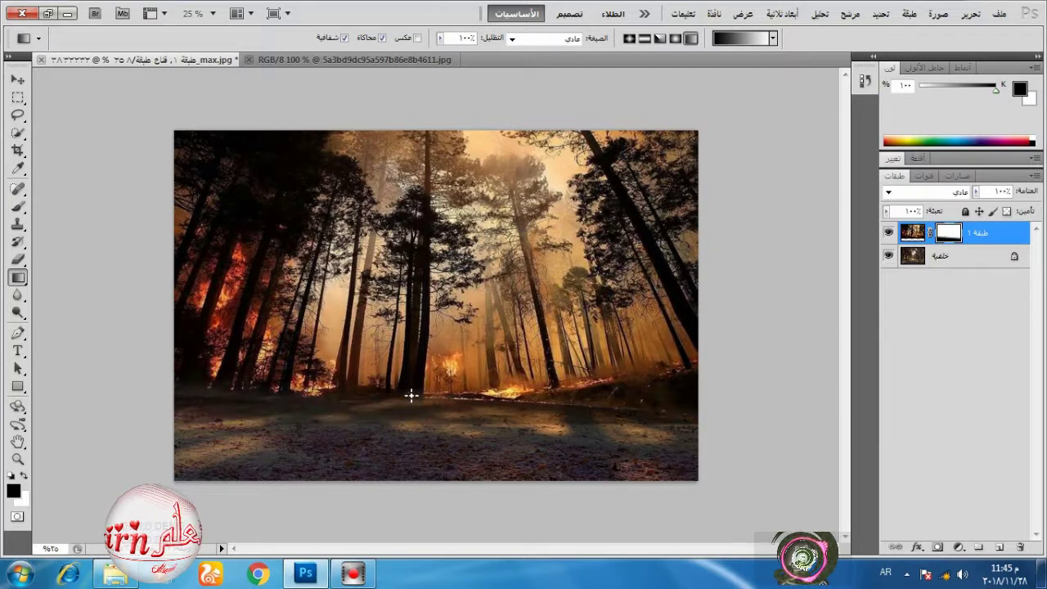
left_click_drag(443, 437, 436, 393)
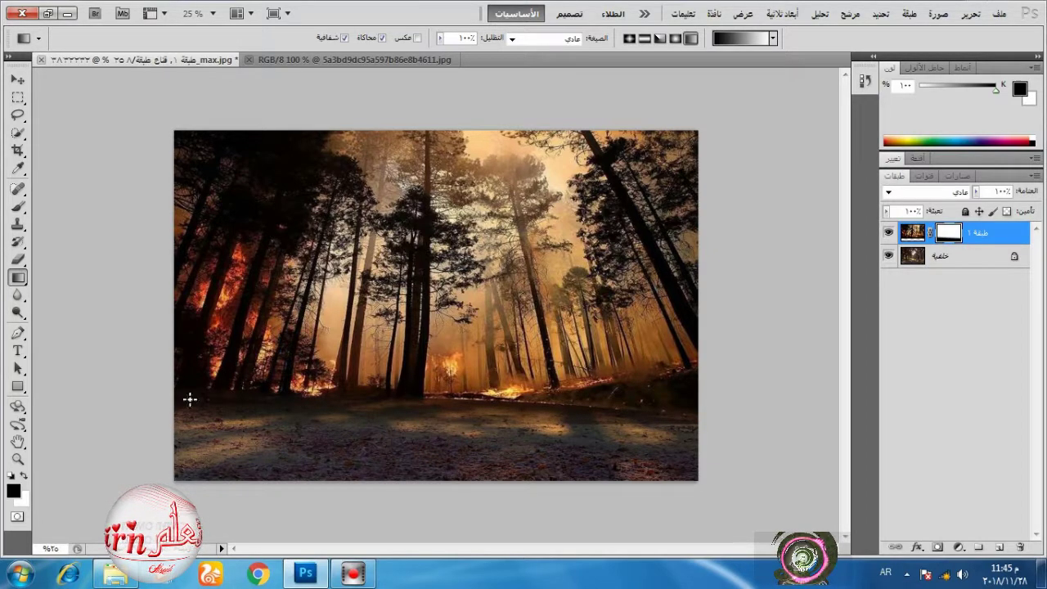
Bring the woman from wizard_duo_26_by_ailinstock.png into the 3832232_max.jpg composition and close the source images.
left_click(112, 575)
right_click(237, 373)
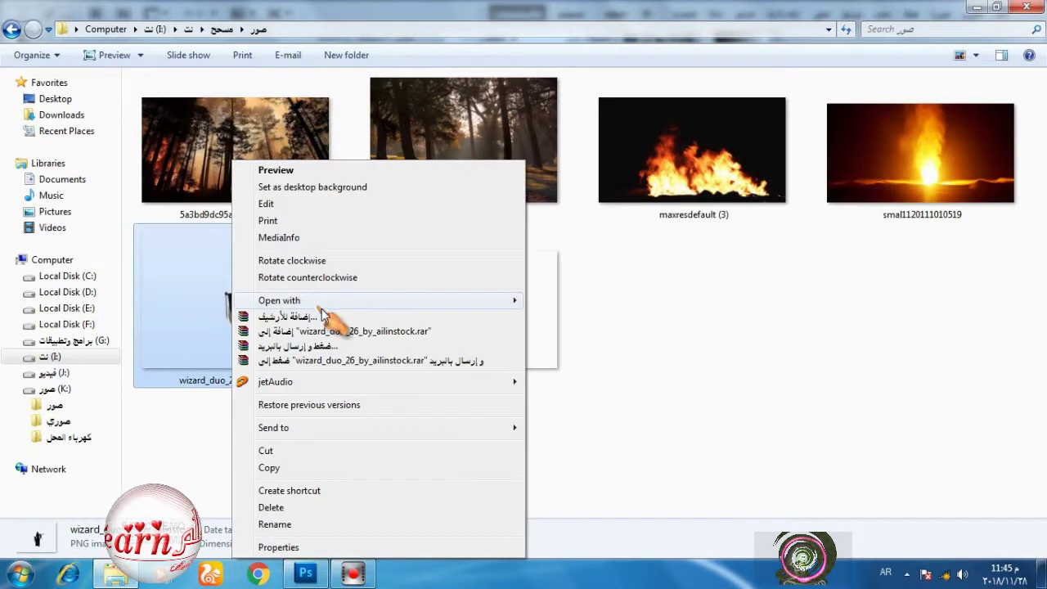
mouse_move(379, 307)
left_click(543, 300)
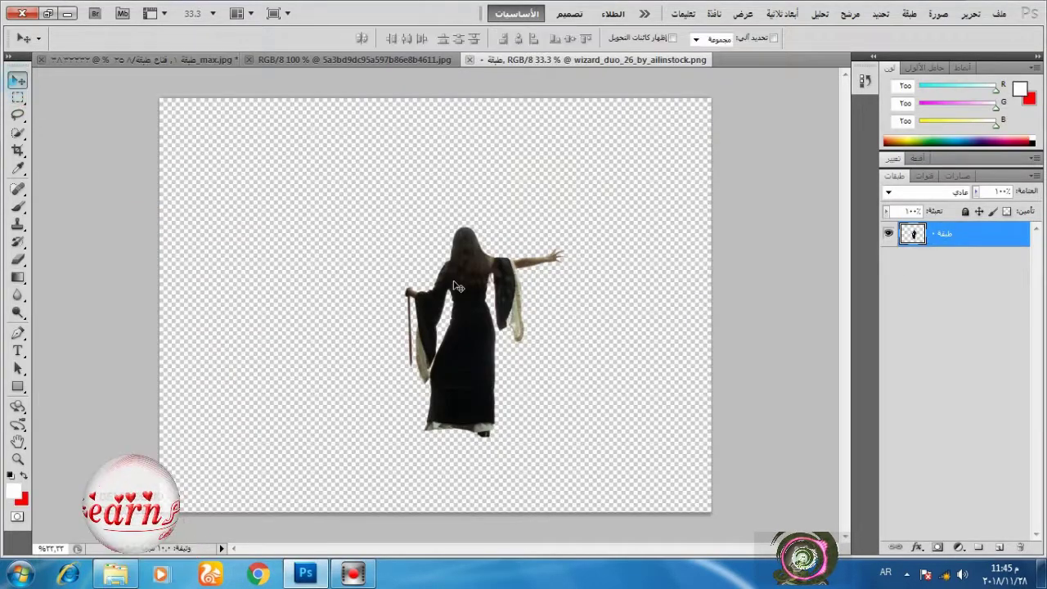
left_click_drag(458, 287, 448, 384)
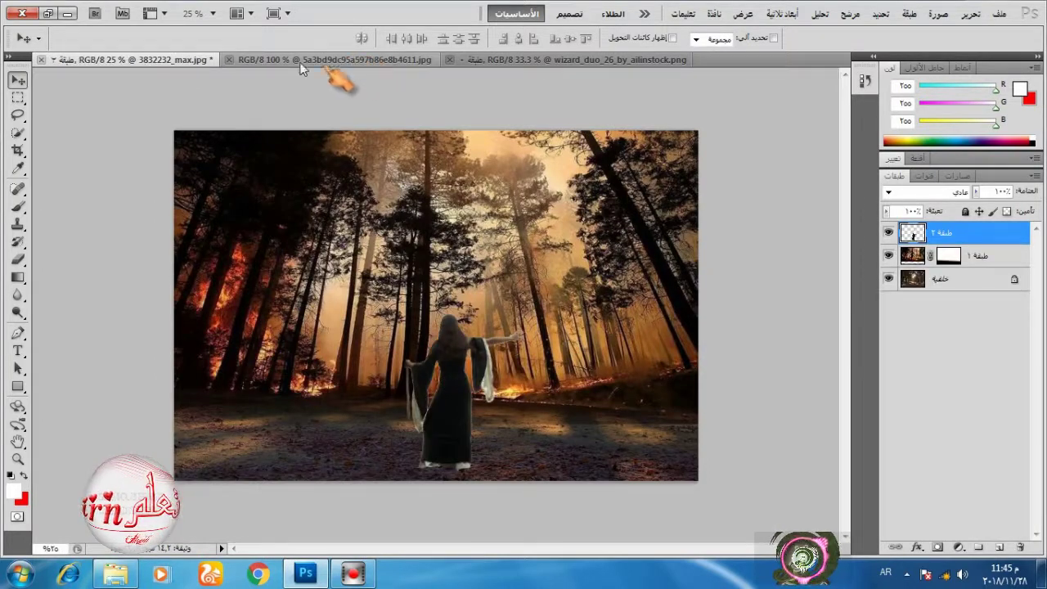
left_click(231, 60)
left_click(230, 60)
Scale the woman down with Free Transform and place her on the ground just right of the image's centre.
left_click(970, 13)
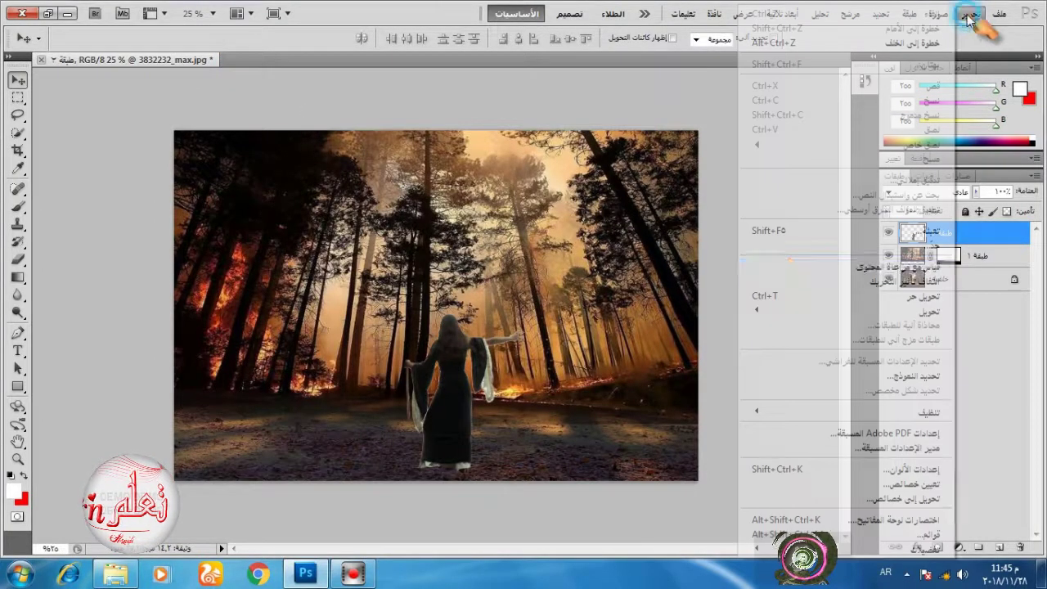
left_click(982, 297)
left_click_drag(524, 312, 483, 361)
left_click(537, 39)
left_click(61, 39)
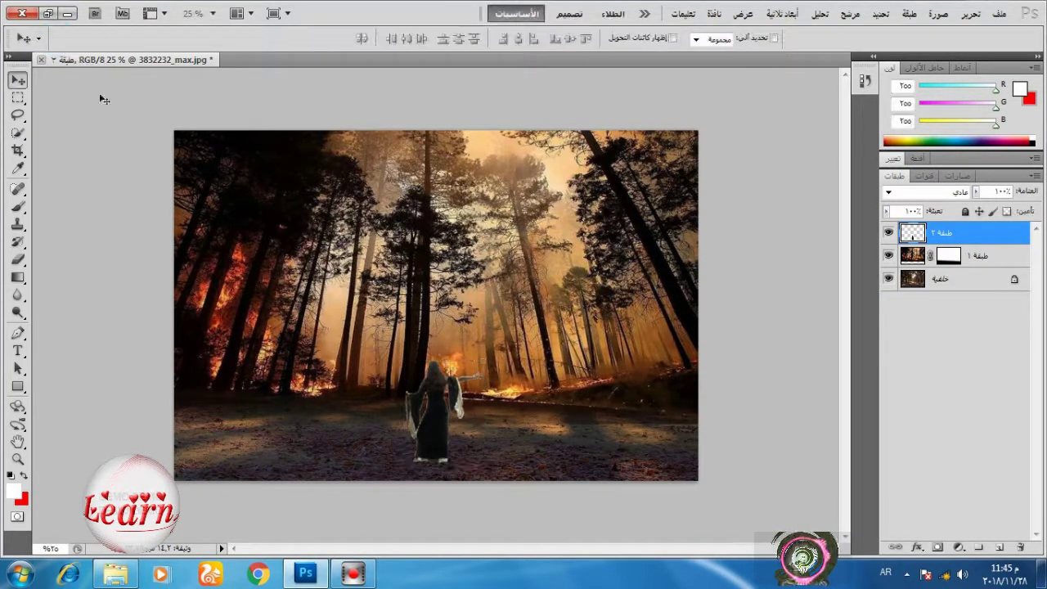
left_click_drag(436, 404, 462, 405)
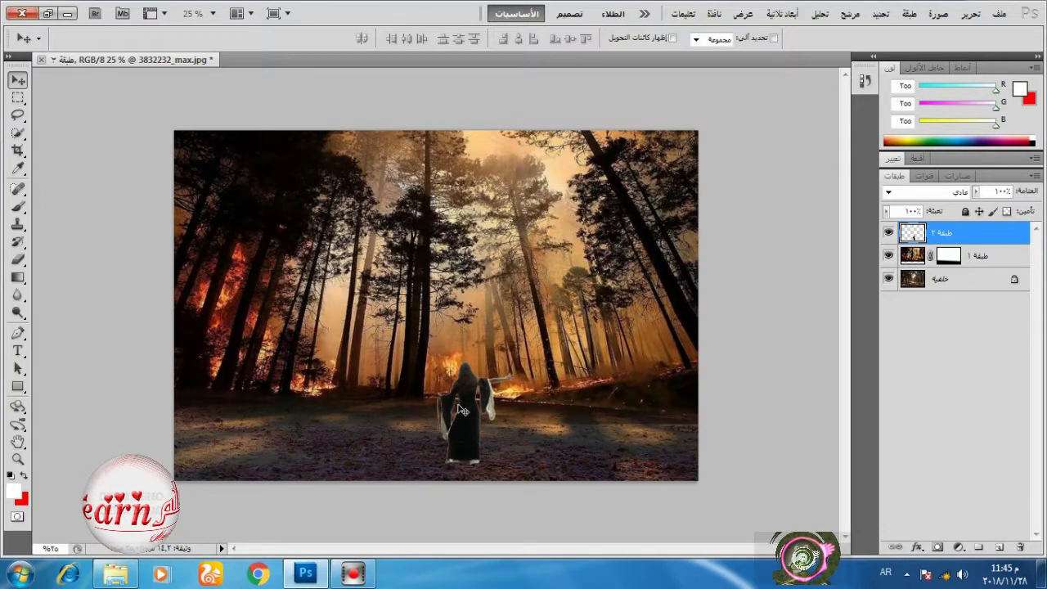
Select the woman's staff below her hand with a rectangular marquee and copy it to a new layer.
scroll(460, 432, "up", 10)
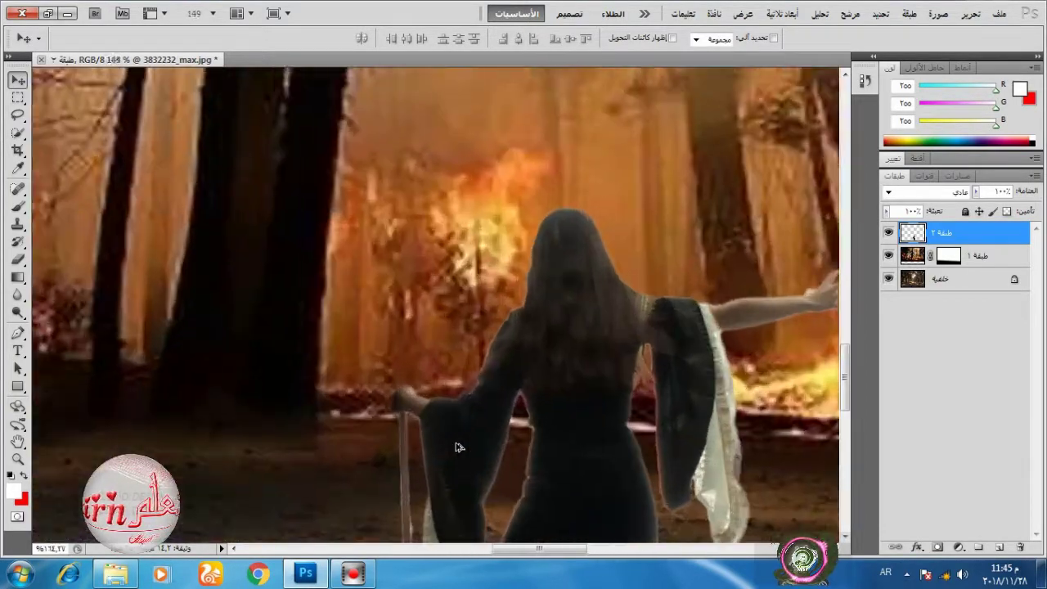
scroll(467, 404, "down", 1)
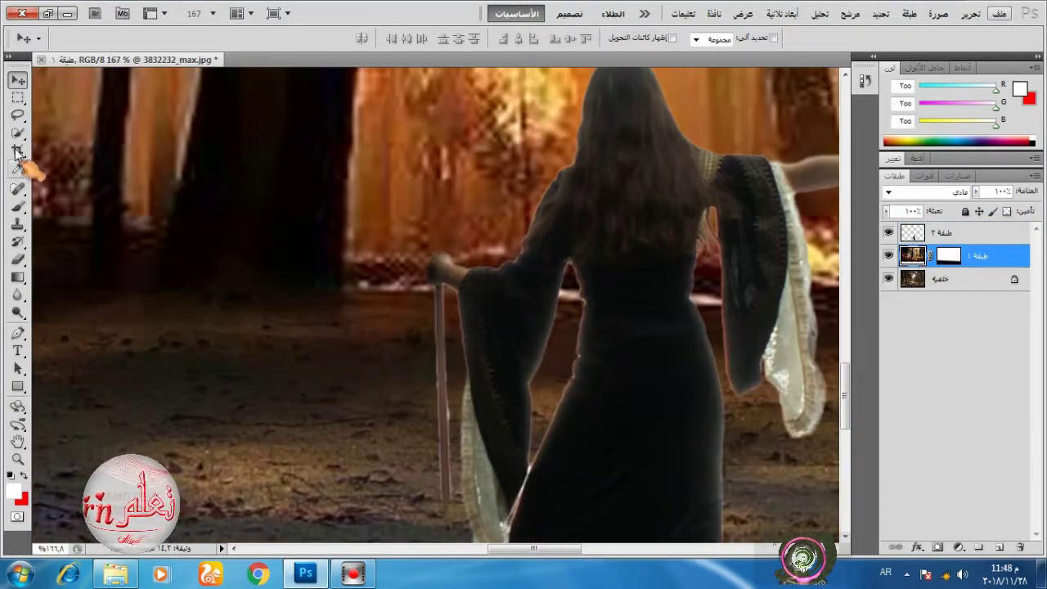
left_click(17, 97)
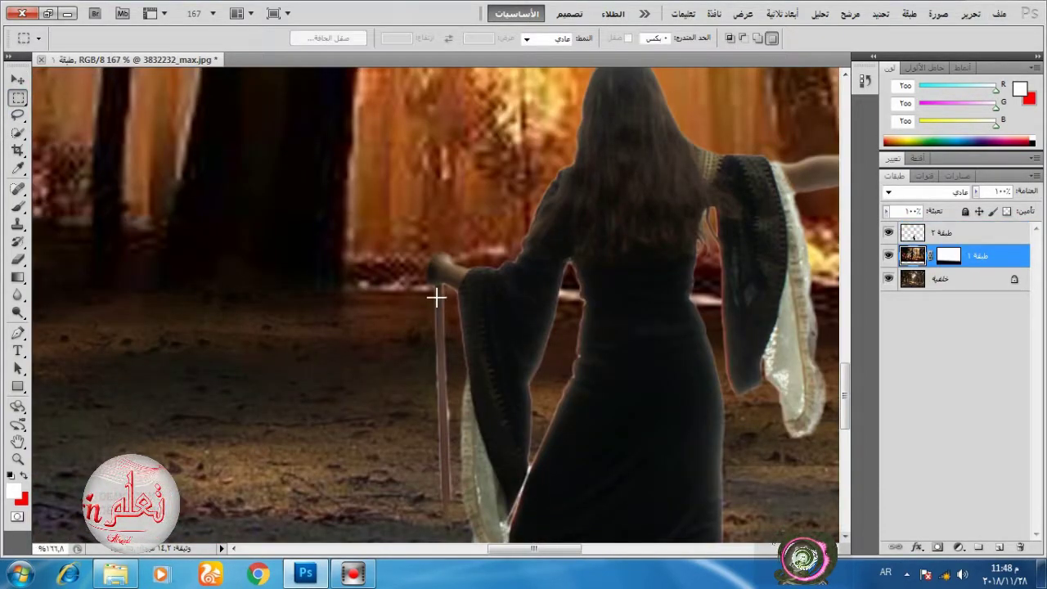
left_click_drag(431, 286, 455, 454)
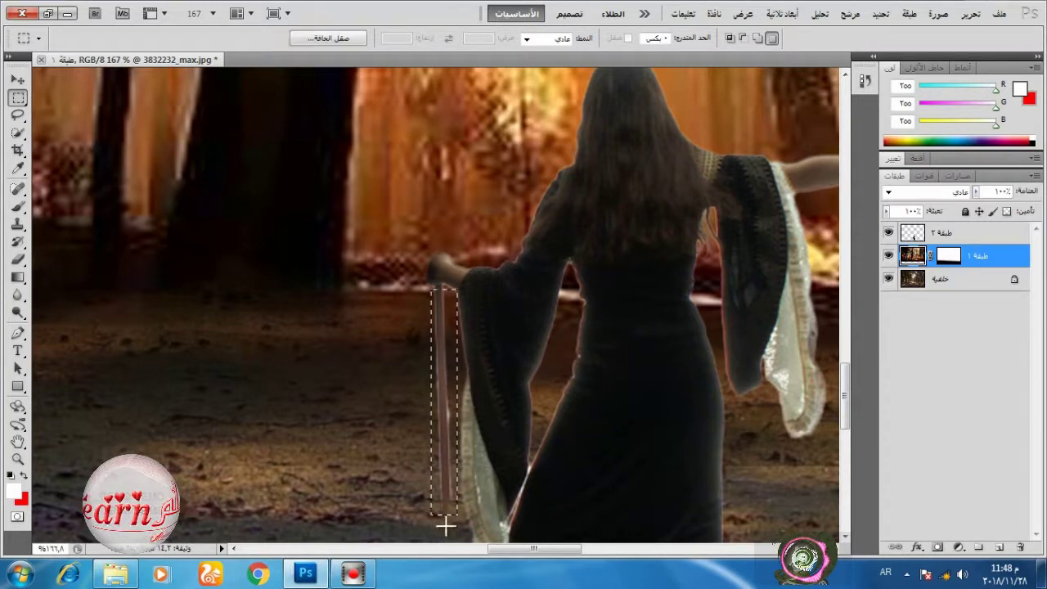
left_click(902, 235)
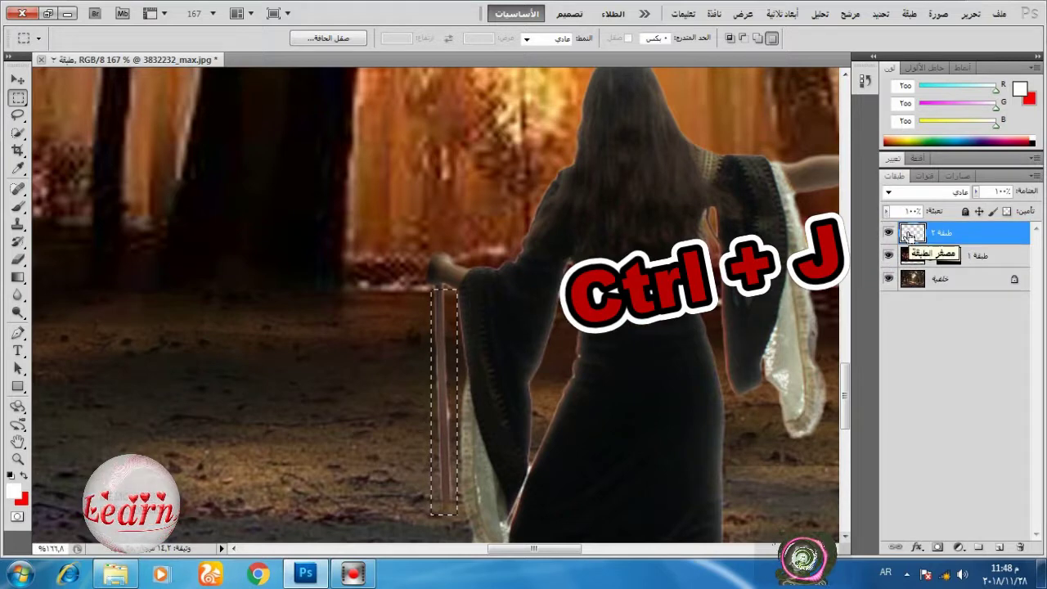
key("ctrl+j")
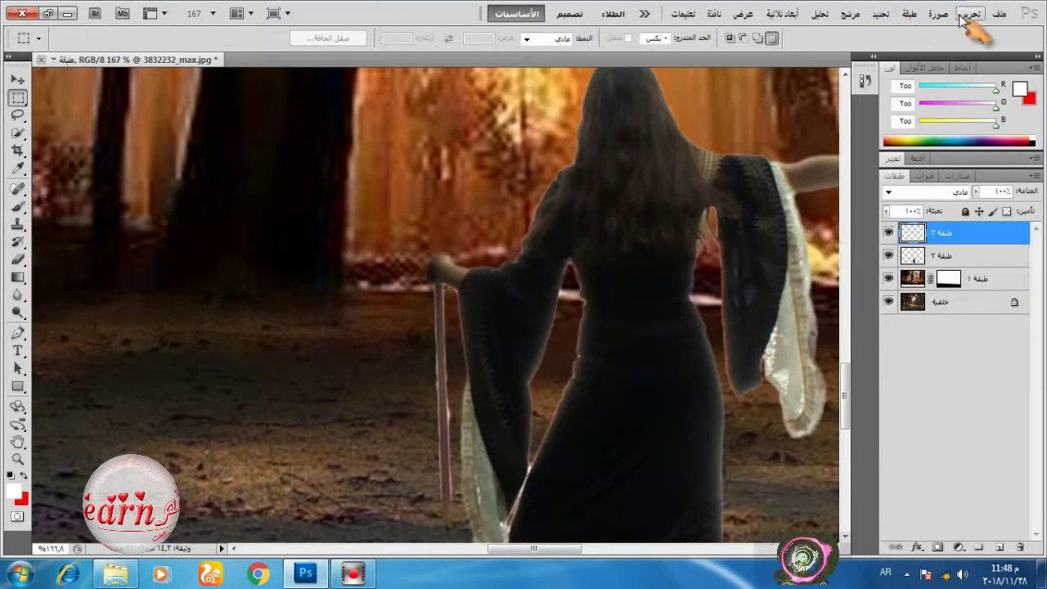
Rotate the copied staff piece 180° and move it above the woman's hand to extend the staff upward.
left_click(964, 17)
left_click(818, 298)
right_click(446, 343)
left_click(437, 329)
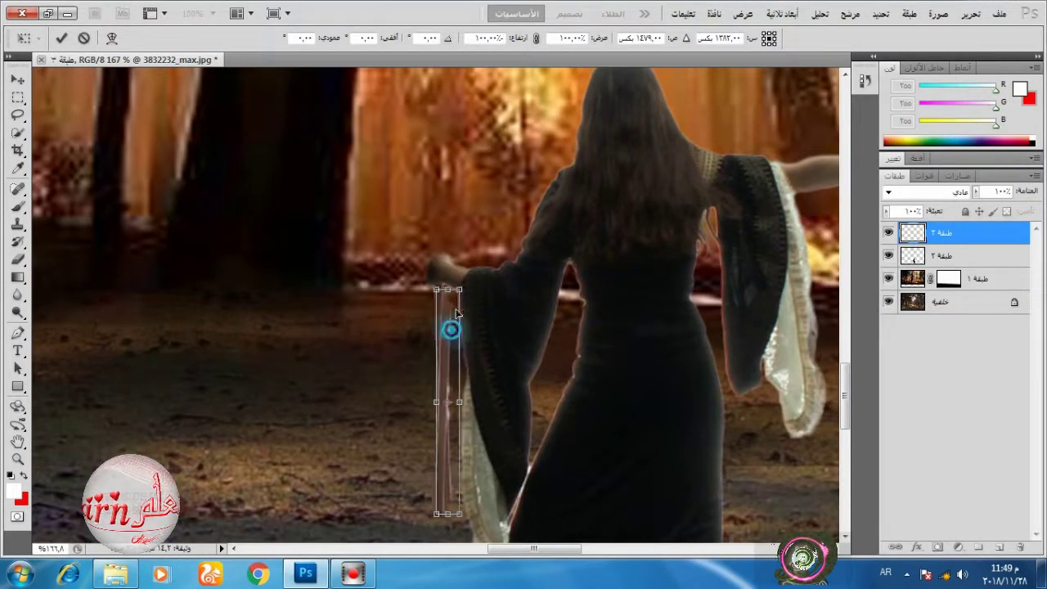
left_click_drag(449, 347, 449, 96)
Align the staff extension with the lower staff at a 177.73° rotation and place its layer below the woman's.
scroll(507, 161, "up", 2)
mouse_move(448, 301)
left_mouse_down()
mouse_move(448, 288)
mouse_move(447, 297)
left_mouse_up()
left_click_drag(493, 248, 493, 246)
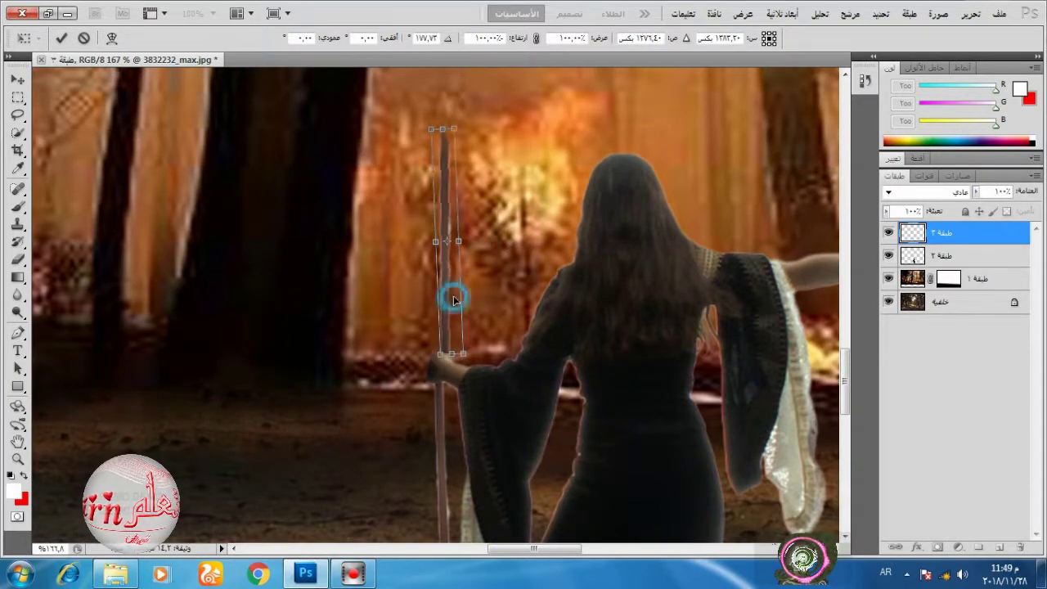
left_click_drag(453, 296, 446, 296)
left_click(62, 38)
left_click(18, 81)
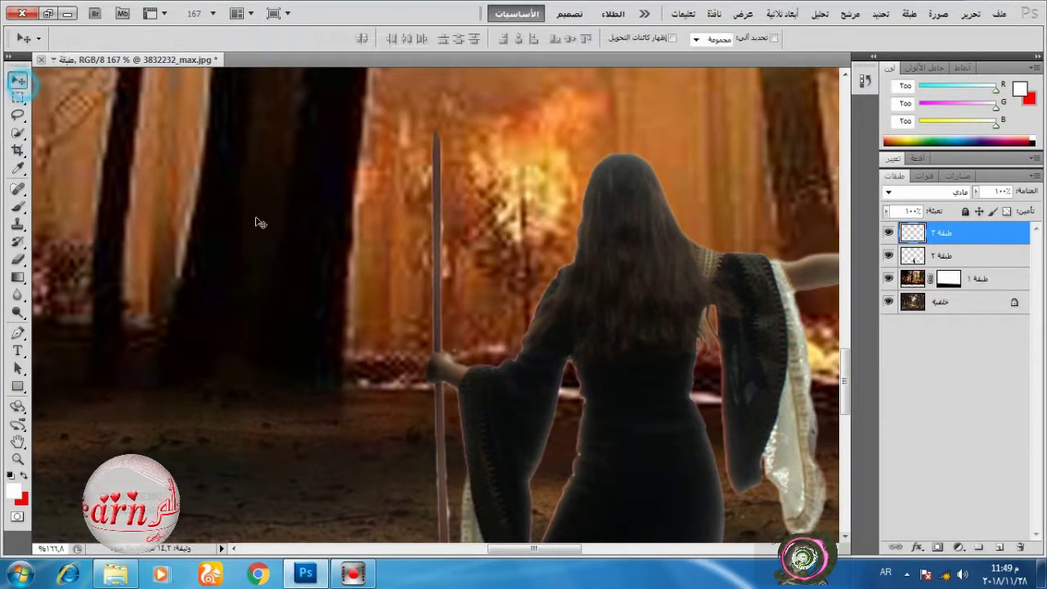
key("Right")
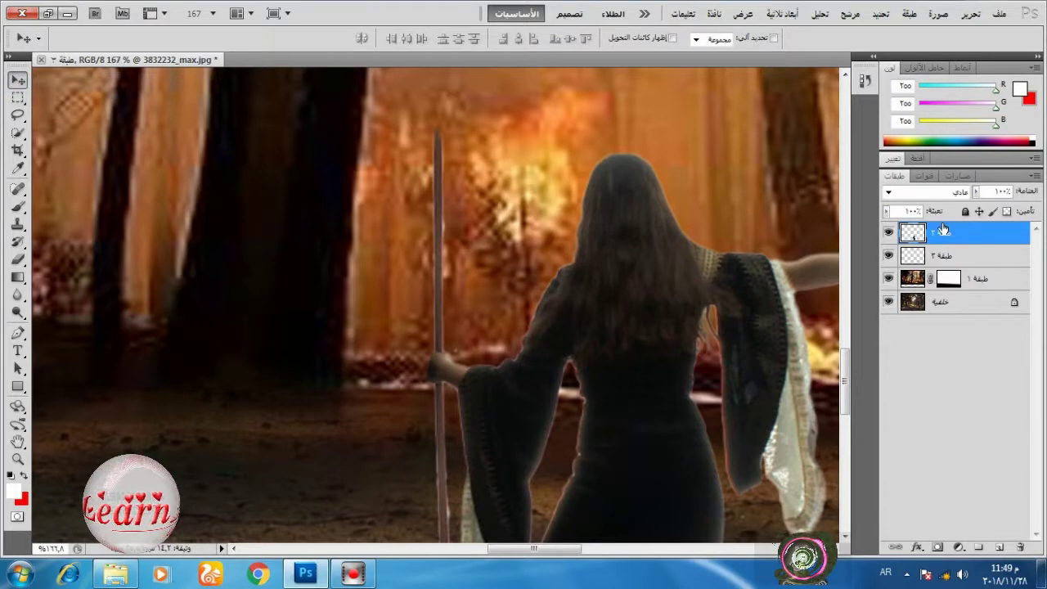
Bring the flames from maxresdefault (3).jpg into the composition left of the woman and set their blend mode to Screen (تراكب).
key("ctrl+0")
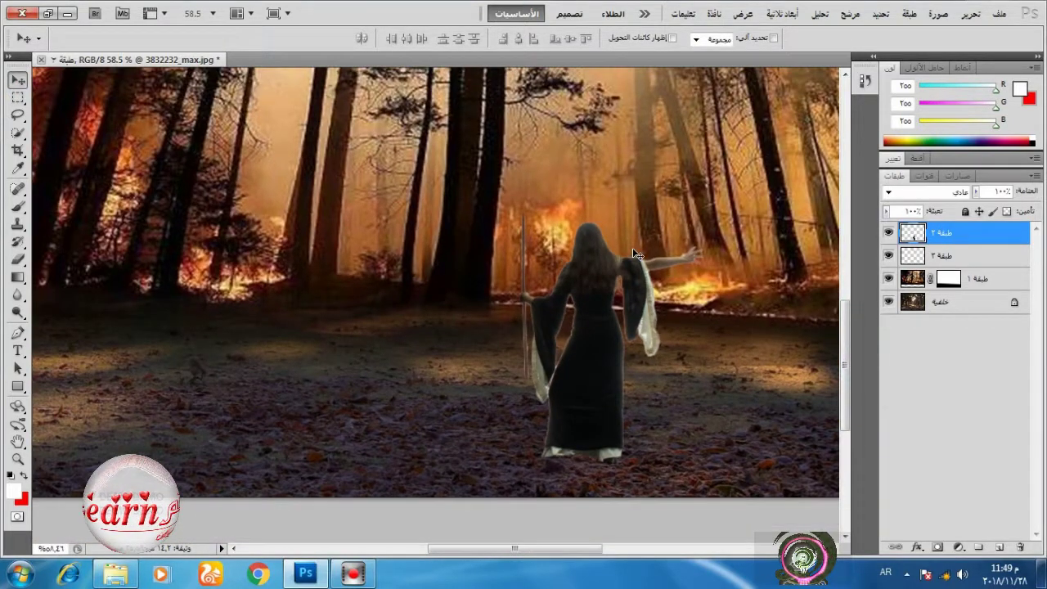
scroll(634, 251, "down", 4)
left_click(116, 573)
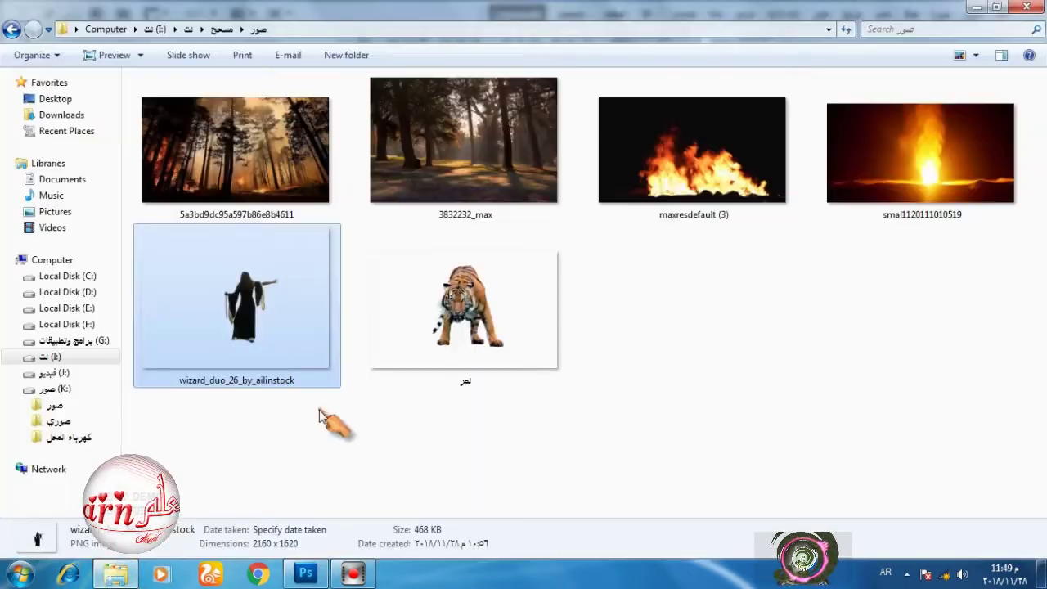
left_click(695, 164)
right_click(701, 146)
mouse_move(790, 303)
left_click(572, 301)
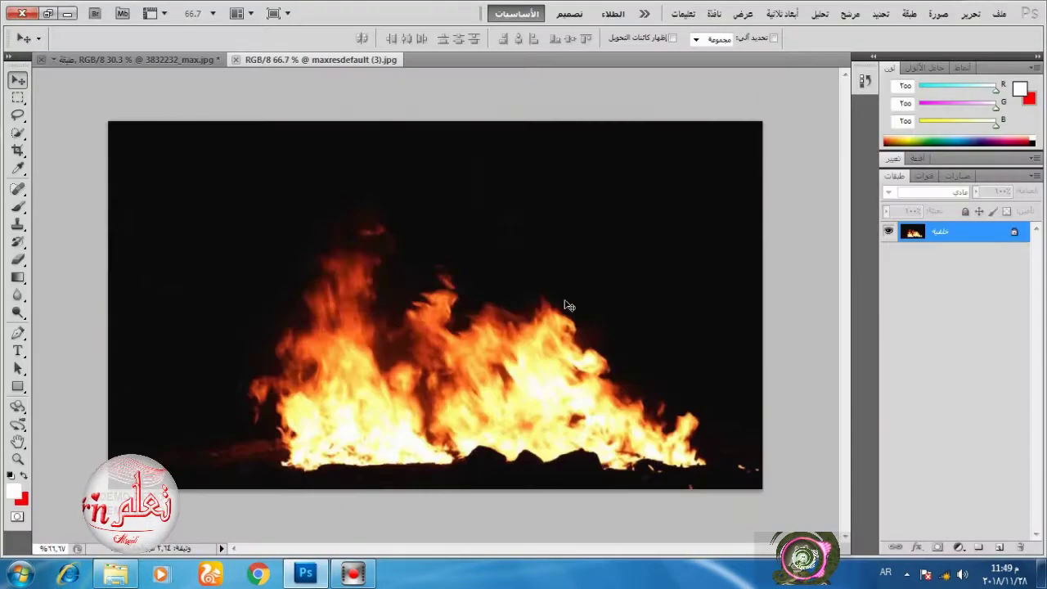
left_click_drag(156, 75, 309, 412)
left_click(933, 192)
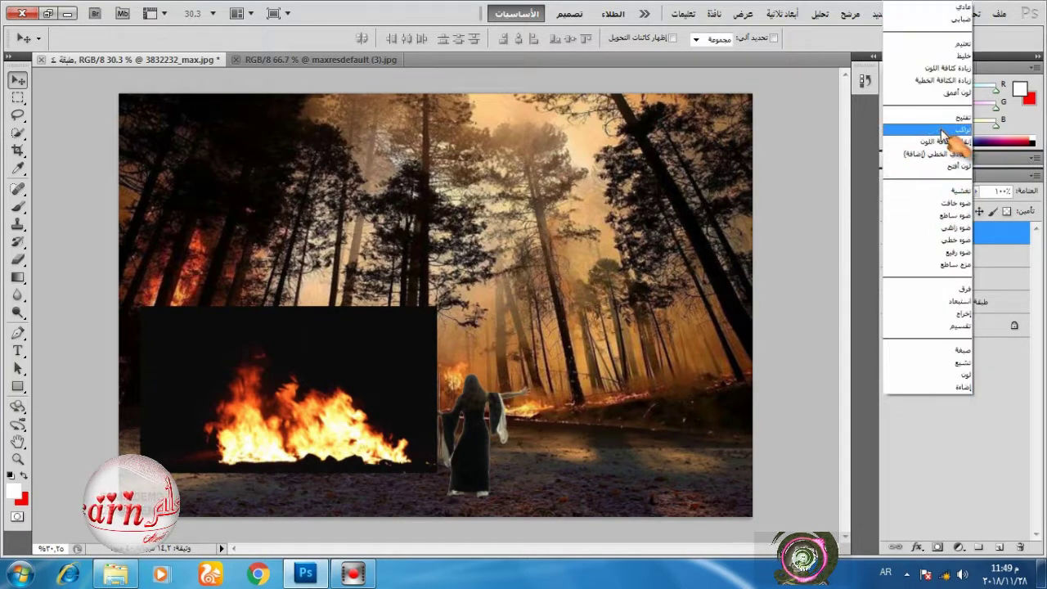
left_click(924, 135)
Add a mask to the flame layer and paint out the area around the flames with a soft black 168 px brush.
left_click(939, 547)
left_click(17, 207)
right_click(198, 320)
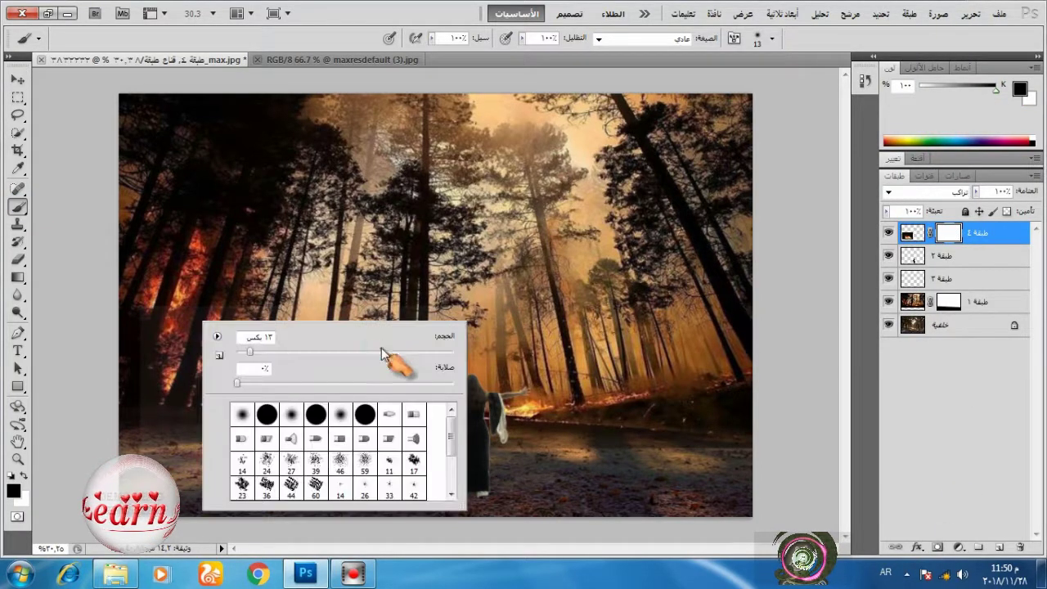
left_click(381, 352)
left_click_drag(153, 351, 161, 426)
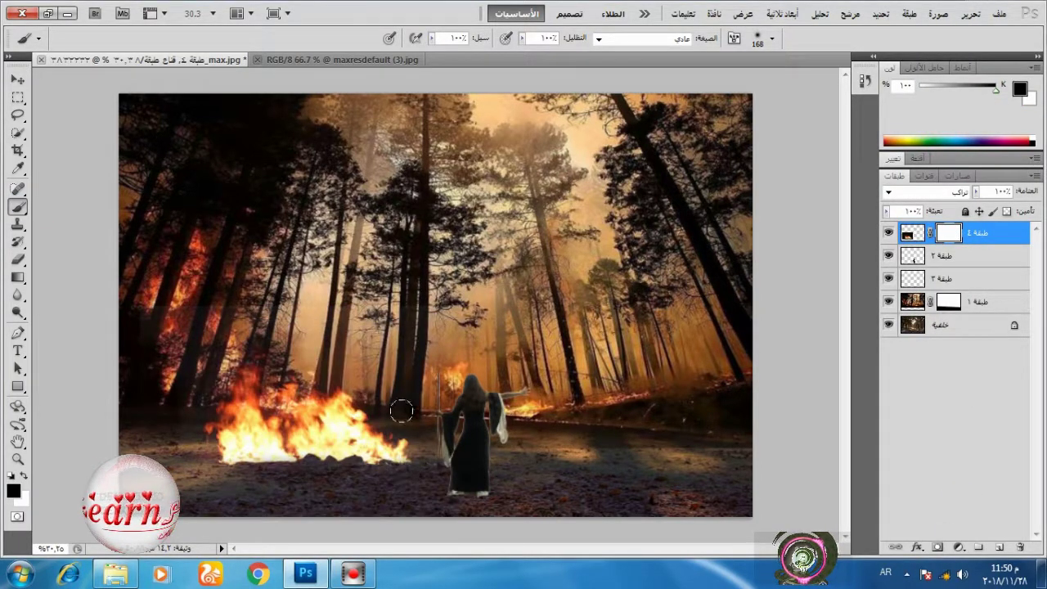
mouse_move(275, 370)
left_mouse_down()
mouse_move(171, 423)
mouse_move(282, 353)
mouse_move(304, 483)
mouse_move(215, 482)
left_mouse_up()
Hide both forest layers, mask out the remaining dark areas around the flames, and show the forest layers again.
left_click(889, 302)
left_click(889, 325)
mouse_move(433, 381)
left_mouse_down()
mouse_move(433, 310)
mouse_move(363, 323)
mouse_move(264, 310)
mouse_move(153, 366)
mouse_move(214, 349)
mouse_move(239, 324)
mouse_move(380, 342)
mouse_move(407, 395)
mouse_move(295, 364)
mouse_move(395, 393)
mouse_move(434, 455)
mouse_move(295, 481)
mouse_move(186, 464)
mouse_move(180, 409)
mouse_move(225, 344)
mouse_move(394, 383)
mouse_move(383, 406)
mouse_move(285, 301)
left_mouse_up()
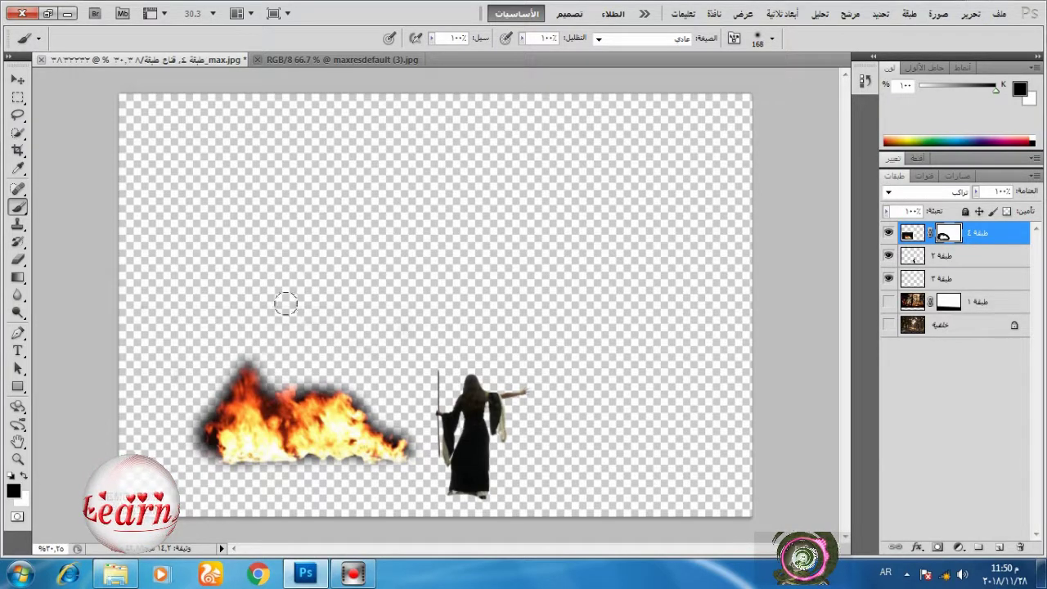
left_click(889, 302)
left_click(889, 325)
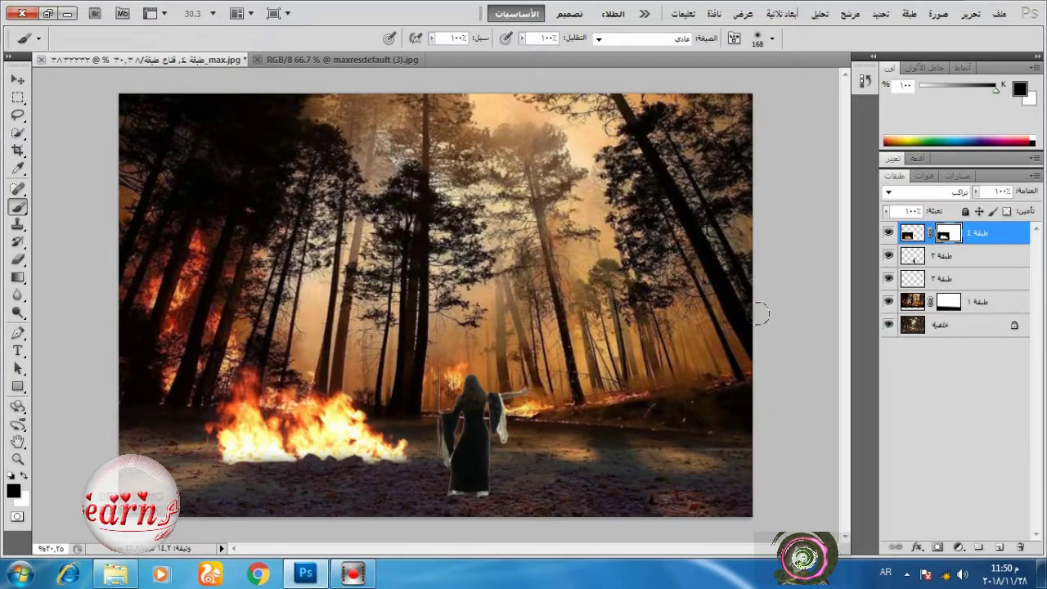
Stretch the flames horizontally with Free Transform so they reach the woman.
left_click(970, 14)
left_click(760, 293)
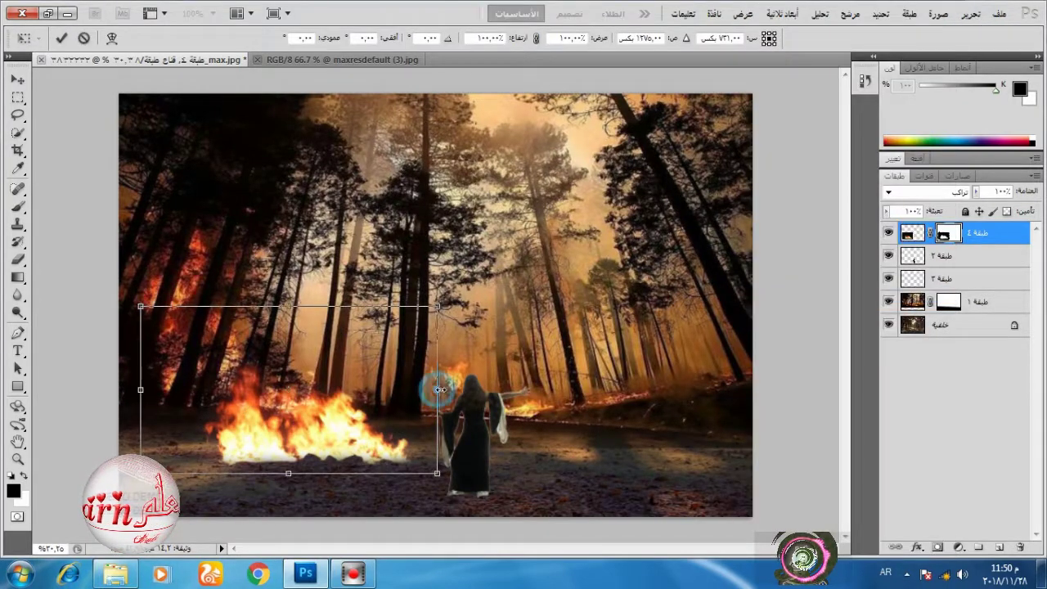
left_click_drag(440, 390, 492, 394)
left_click(62, 38)
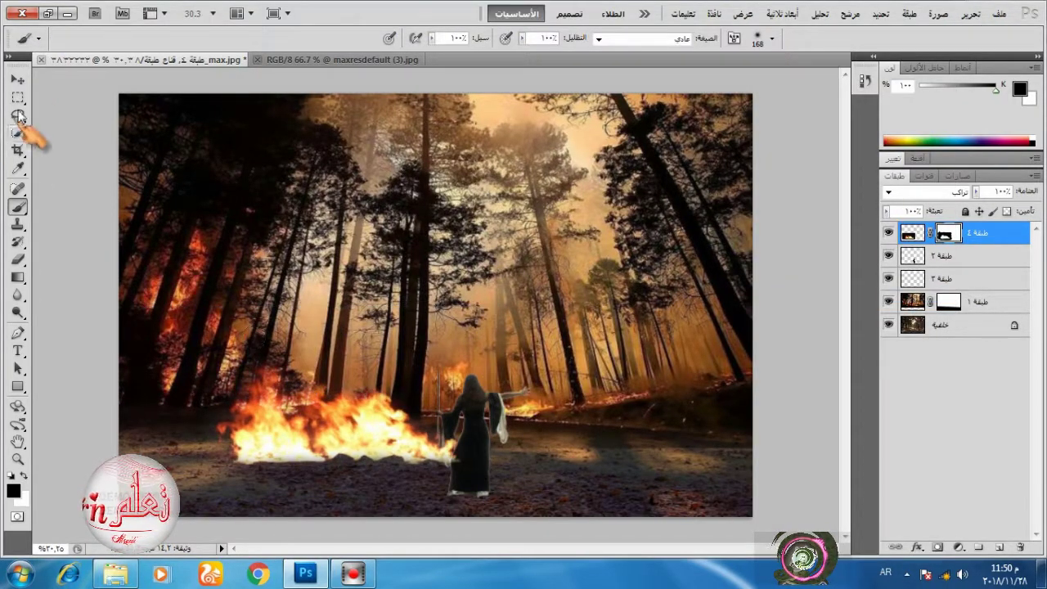
Duplicate the flame layer twice and spread the flames in a row from the image's left edge past the woman.
left_click(18, 80)
left_click_drag(262, 448, 306, 443)
left_click_drag(380, 455, 557, 456)
Flip the newest flame copy horizontally and duplicate it to extend the row of fire to the image's right edge.
left_click(971, 15)
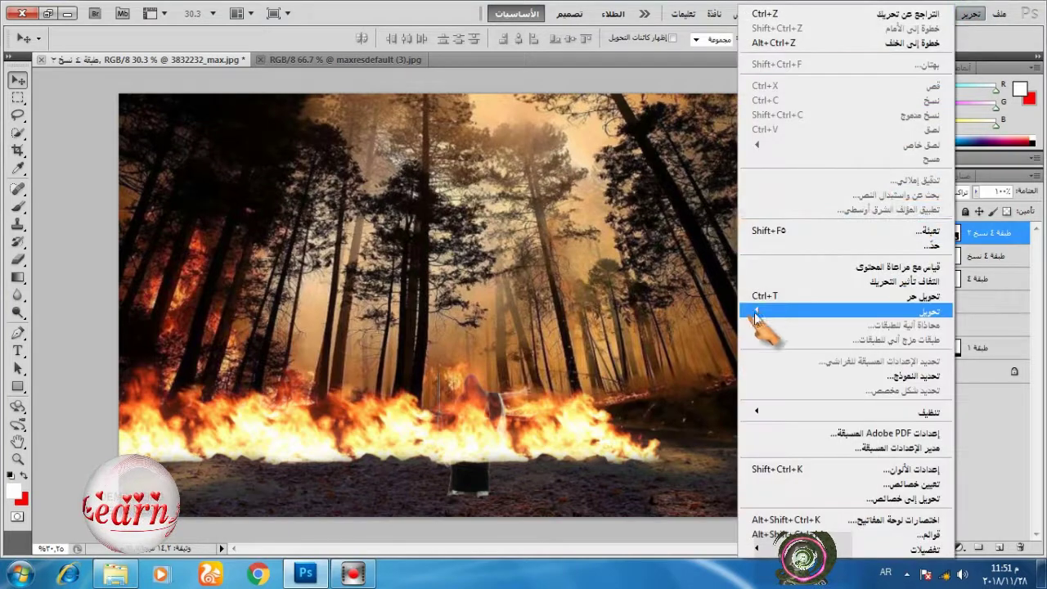
left_click(761, 297)
right_click(565, 386)
left_click(539, 356)
key("Return")
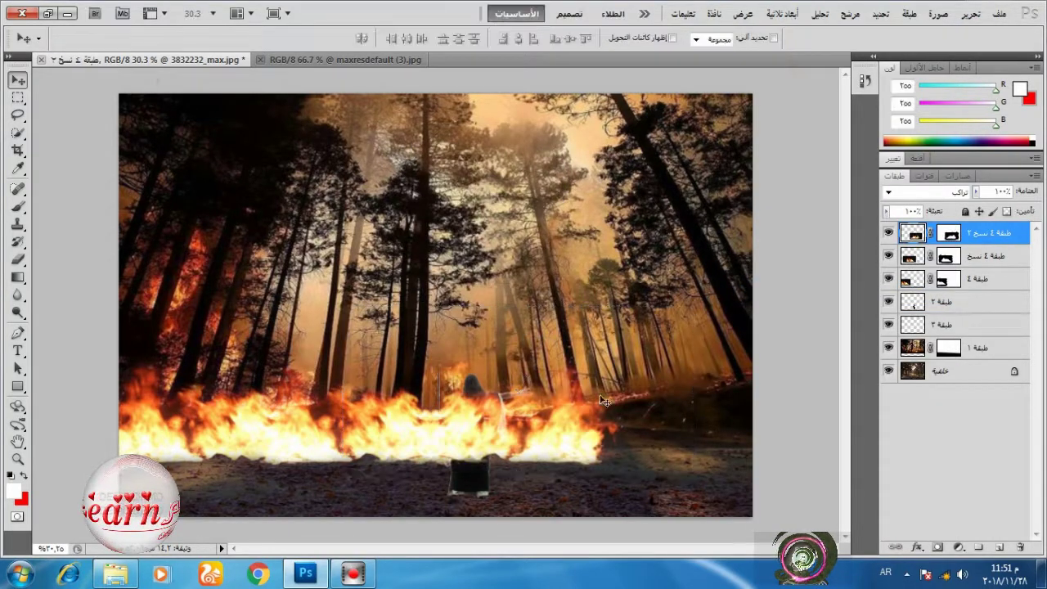
left_click_drag(575, 430, 729, 430)
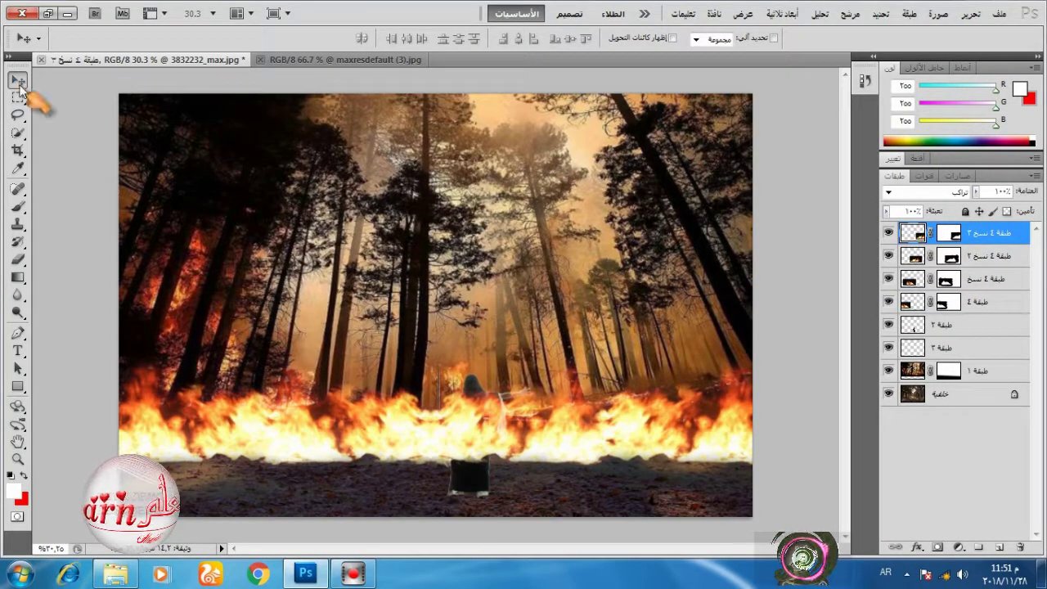
Select all four flame layers and move them below the woman and staff layers, directly above the burning forest layer.
left_click(973, 302, "shift")
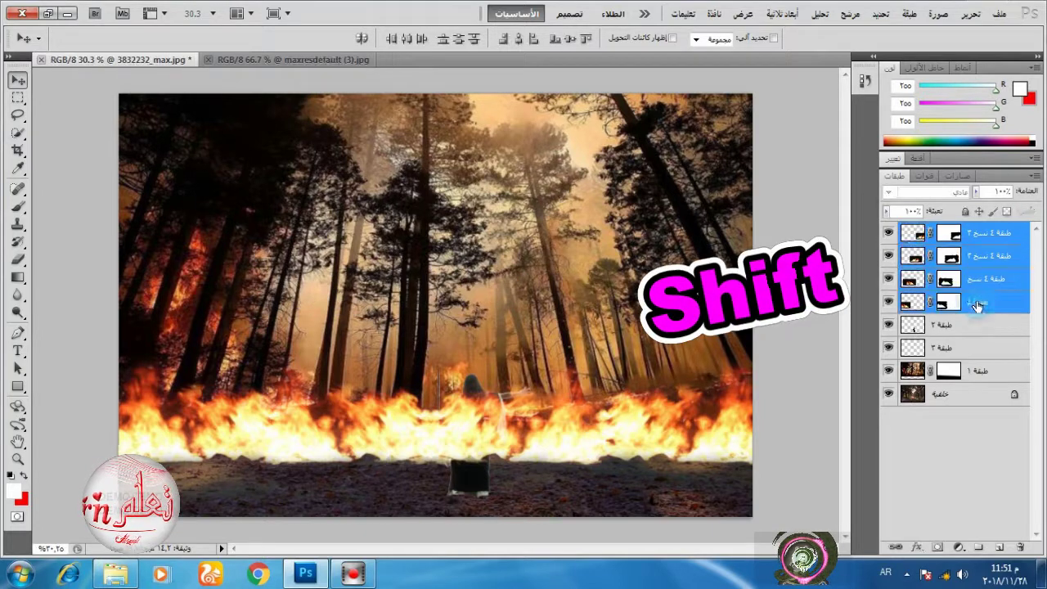
left_click_drag(973, 302, 971, 360)
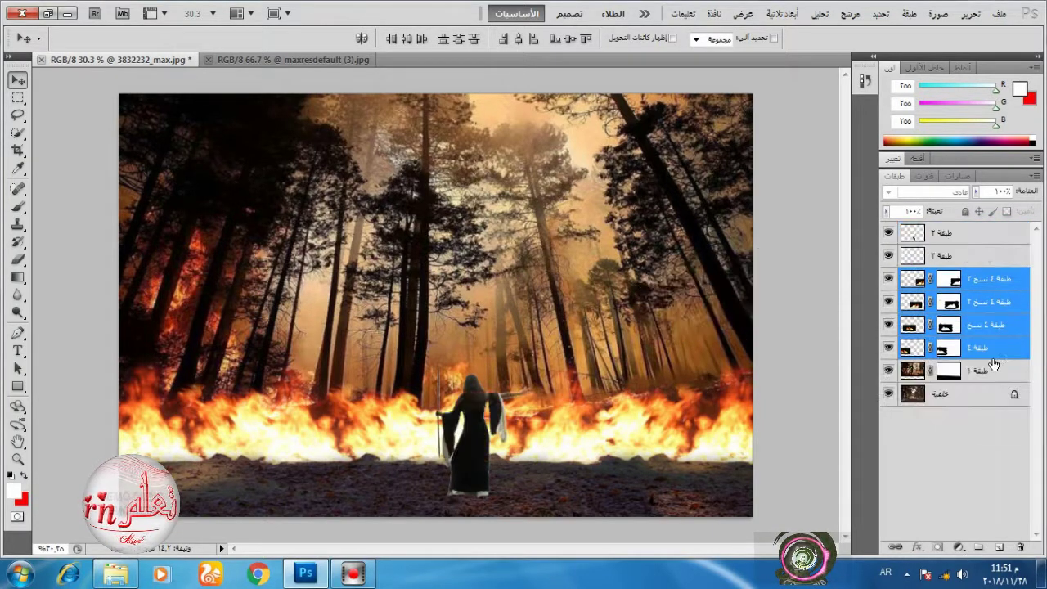
Merge the four flame layers into one layer and set its blend mode to Screen.
right_click(1004, 280)
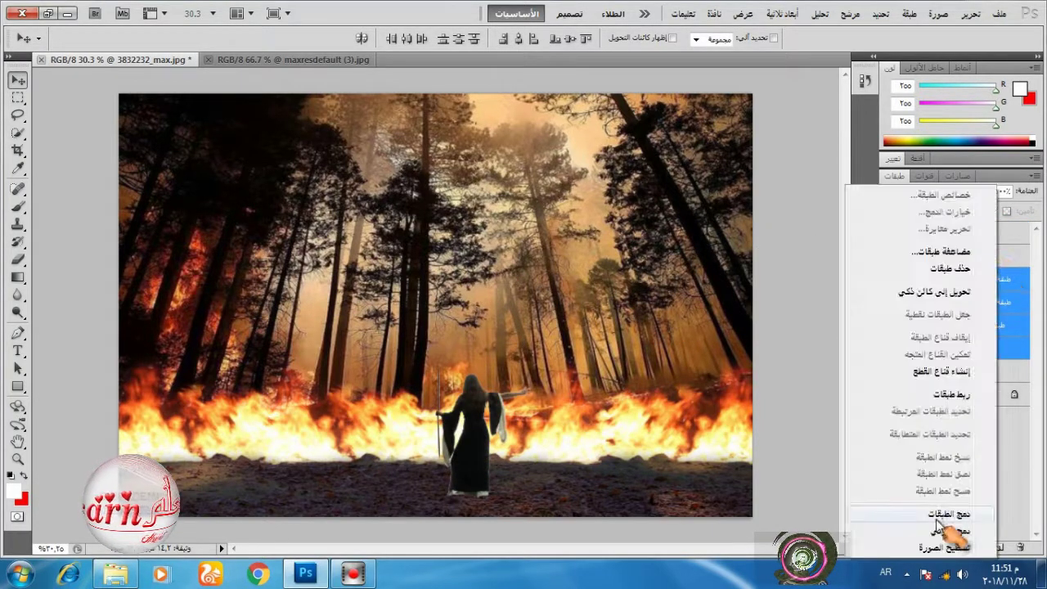
left_click(941, 519)
left_click(953, 192)
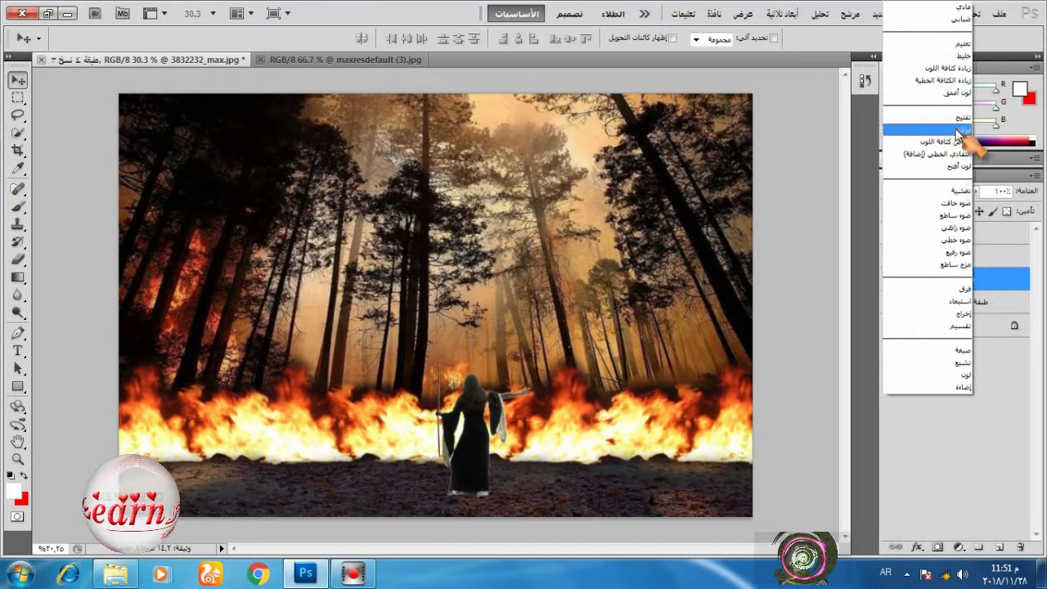
left_click(957, 136)
Select the woman and staff layers and shift them together a short distance to the right.
left_click(952, 236)
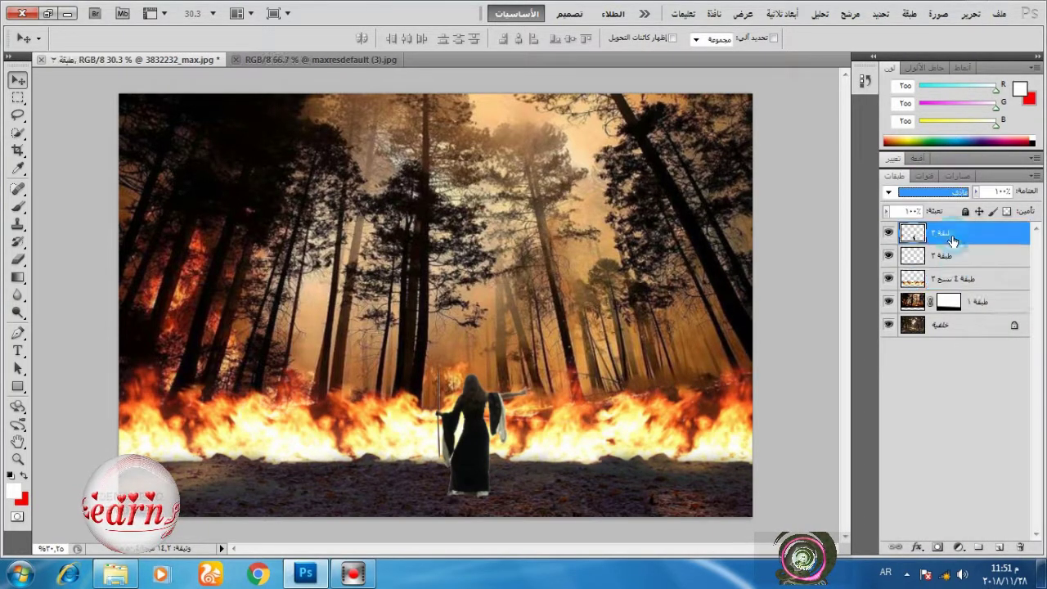
left_click(953, 258, "shift")
key("shift+Right")
key("shift+Right")
key("shift+Right")
key("shift+Right")
key("shift+Right")
key("shift+Right")
key("shift+Right")
key("shift+Right")
key("shift+Right")
key("shift+Right")
key("shift+Right")
key("shift+Right")
key("shift+Right")
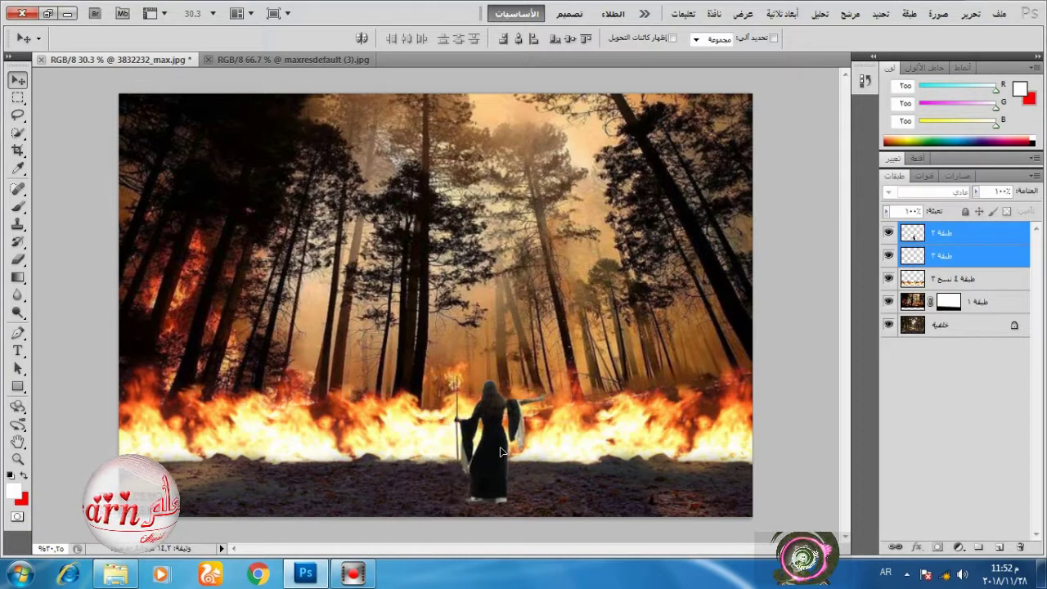
Lower the merged row of flames slightly so its base sits further down on the ground.
left_click(953, 278)
left_click_drag(431, 420, 436, 436)
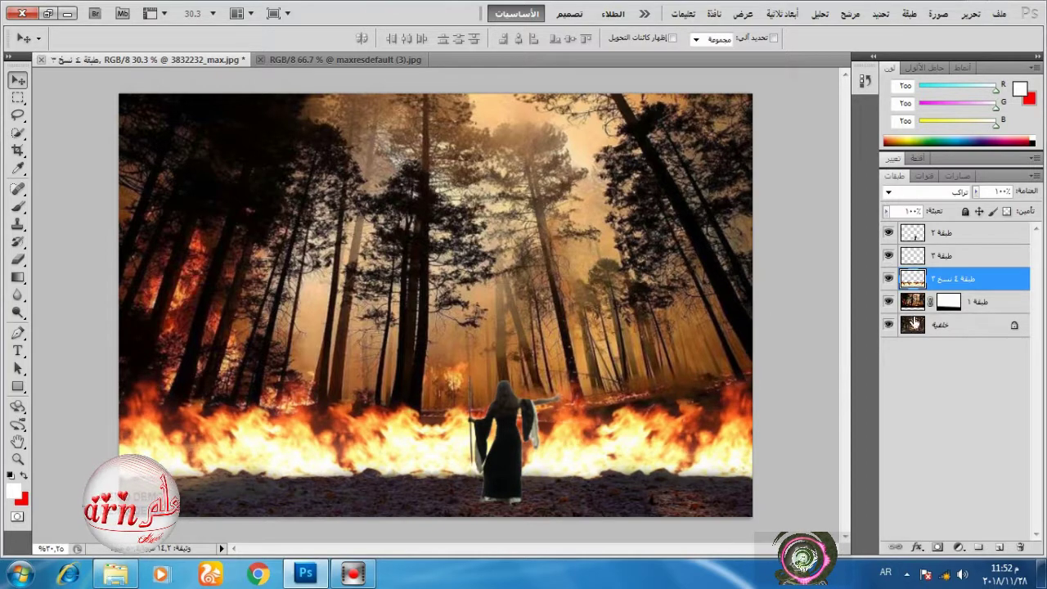
left_click(948, 237)
left_click(930, 259)
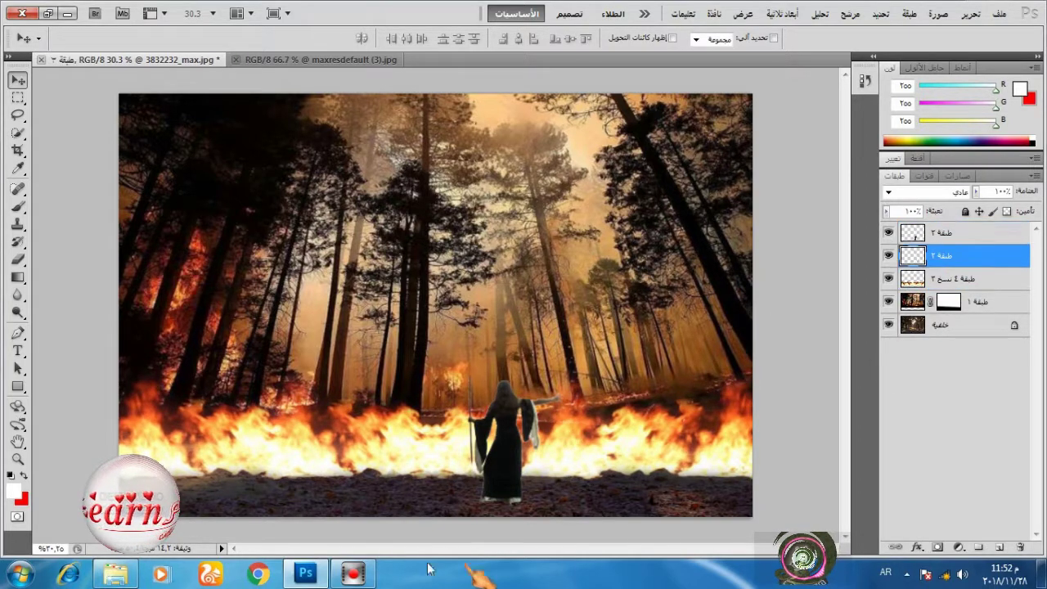
left_click(117, 577)
right_click(923, 139)
left_click(837, 326)
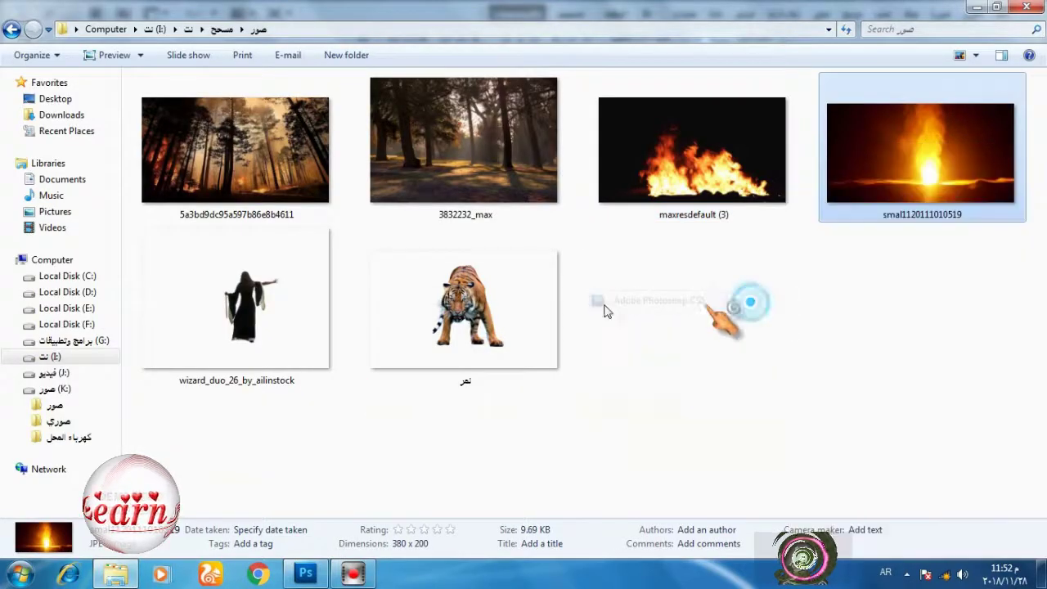
left_click_drag(186, 81, 502, 355)
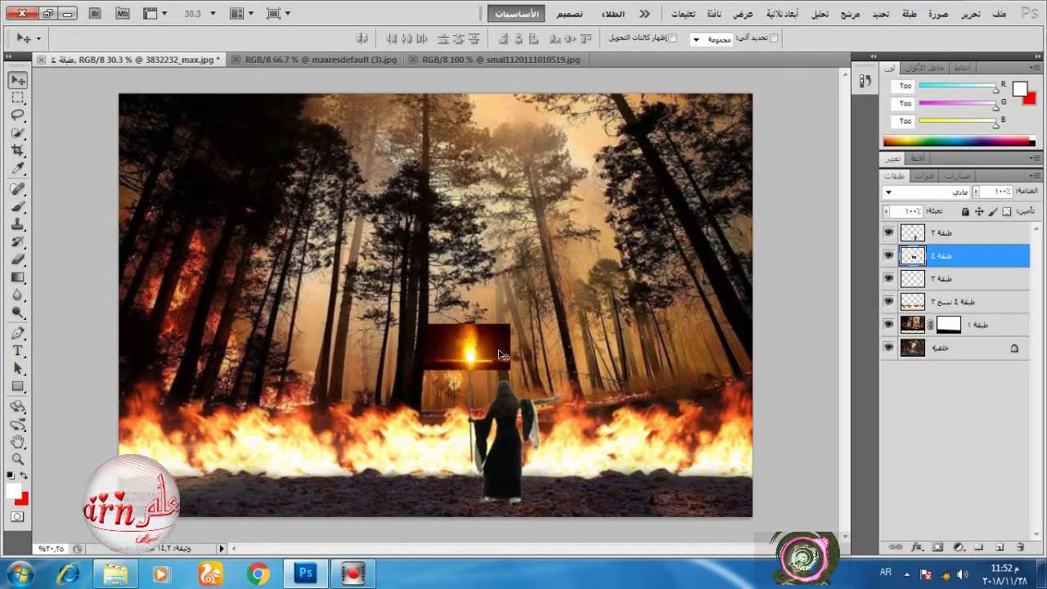
left_click(932, 191)
left_click(945, 151)
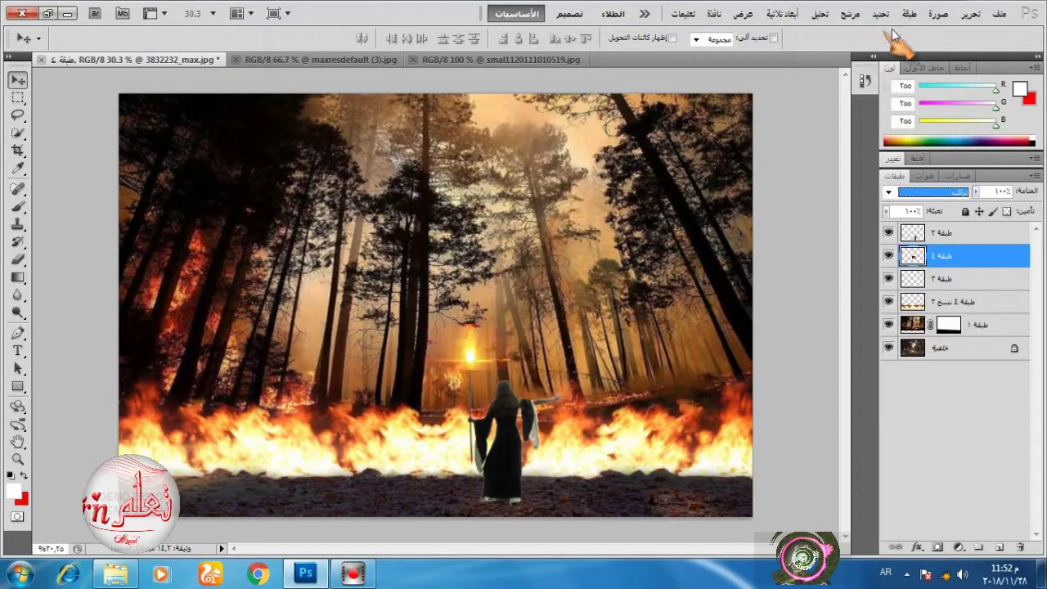
Scale the torch flame with Free Transform to 117.39% width and 166.96% height, positioning it on the staff's tip.
left_click(970, 14)
left_click(798, 296)
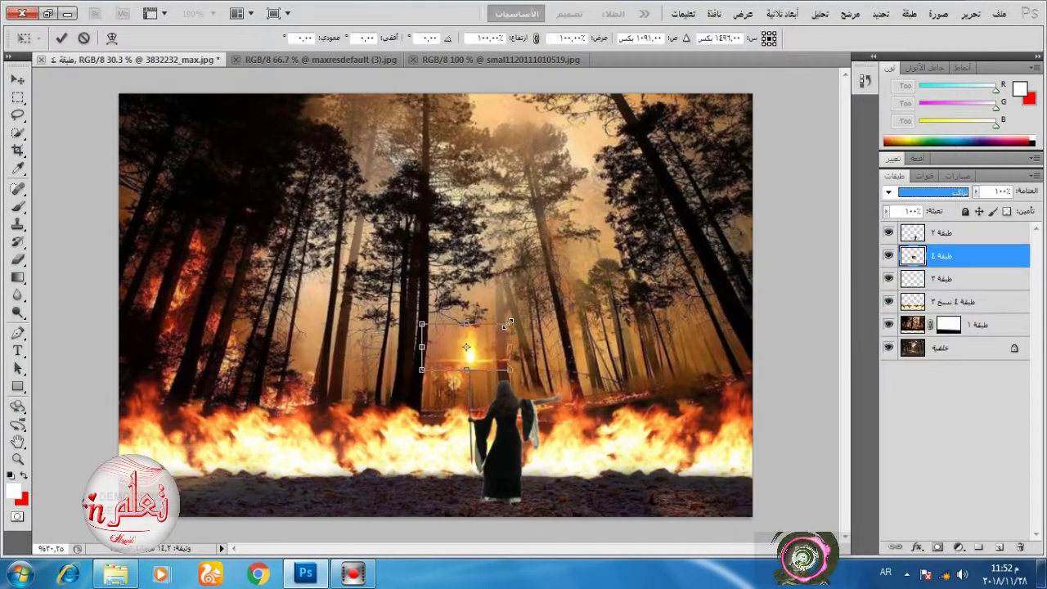
left_click(536, 38)
left_click_drag(495, 342, 502, 393)
scroll(478, 378, "up", 8)
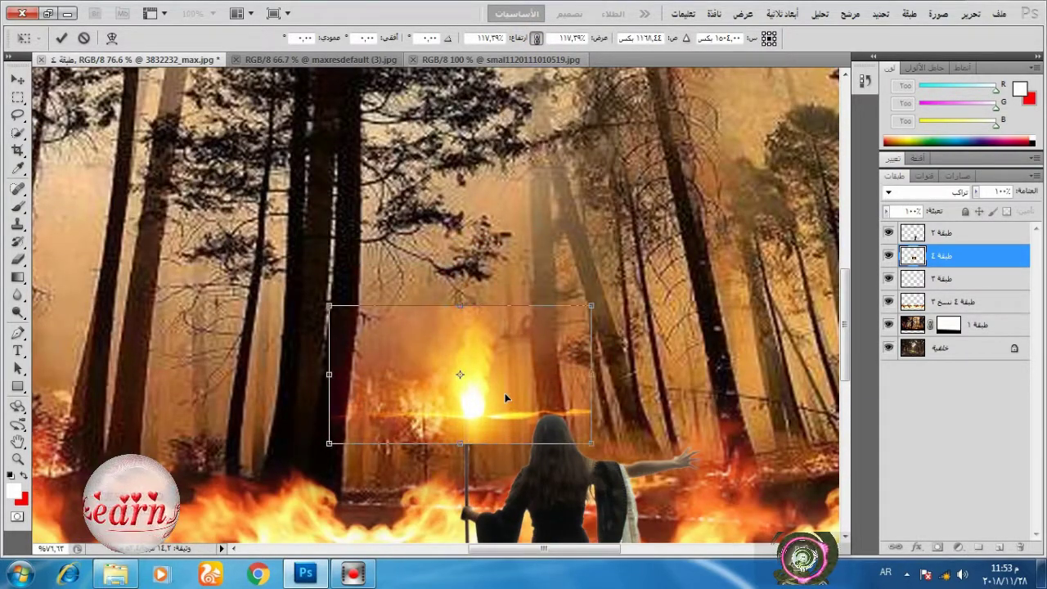
left_click_drag(453, 304, 461, 242)
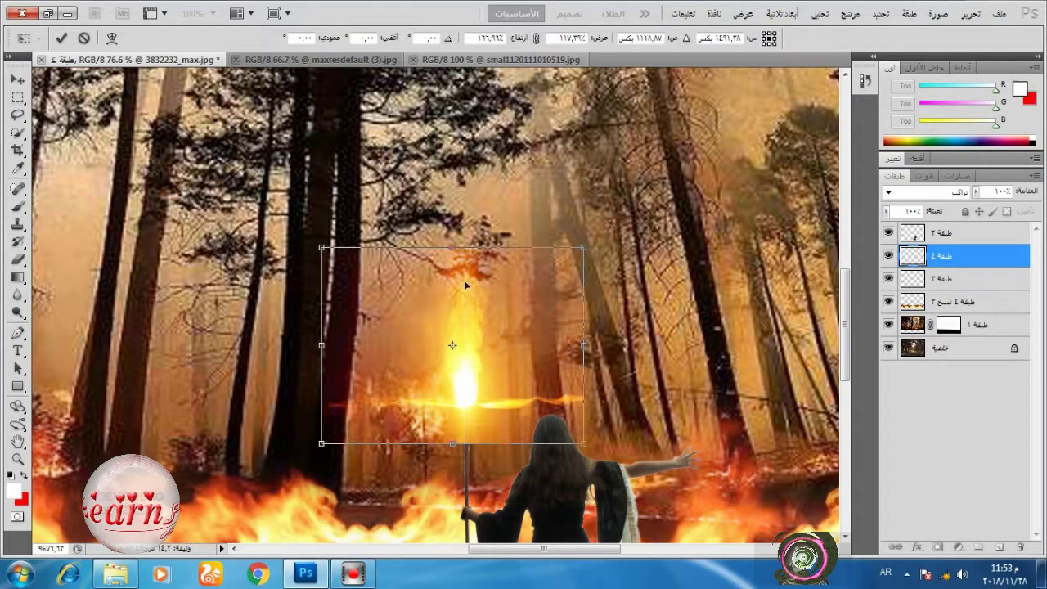
left_click_drag(476, 324, 475, 340)
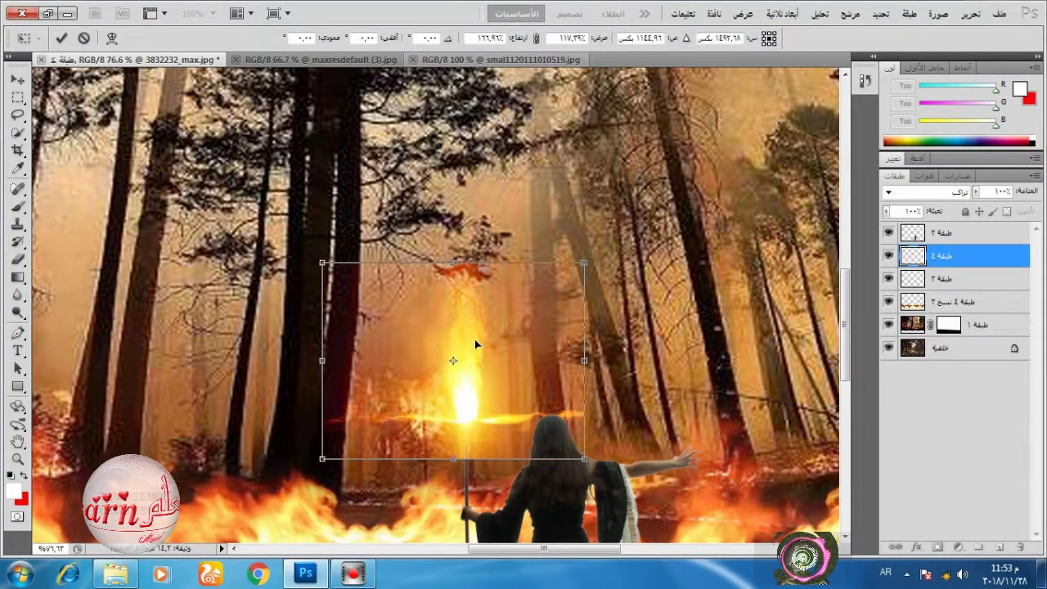
key("Return")
Add a mask to the torch flame layer and paint out the glow and hard edges around the flame with a 168 px black brush.
left_click(20, 208)
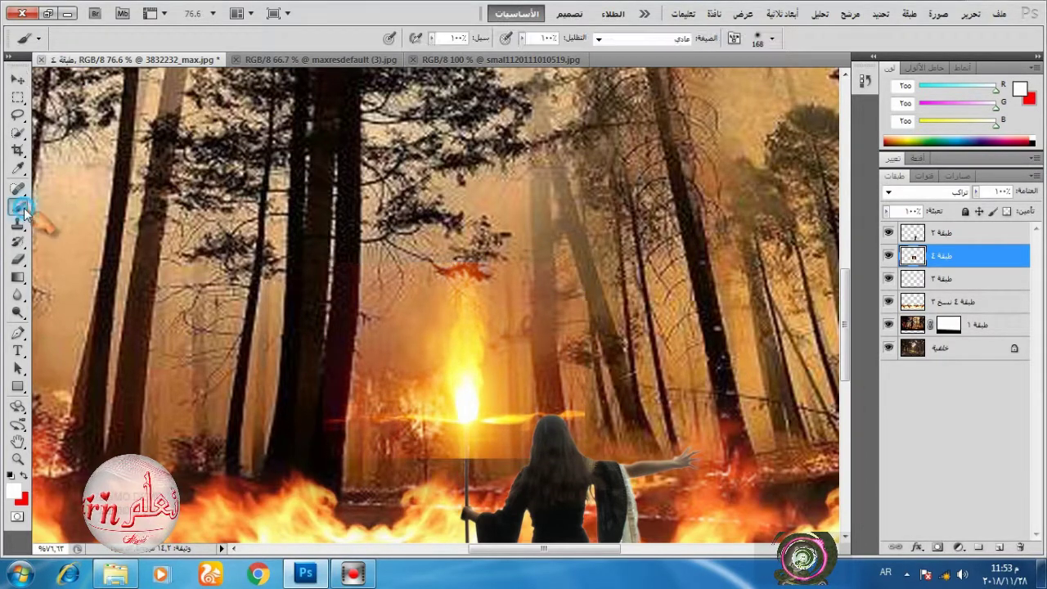
left_click(938, 547)
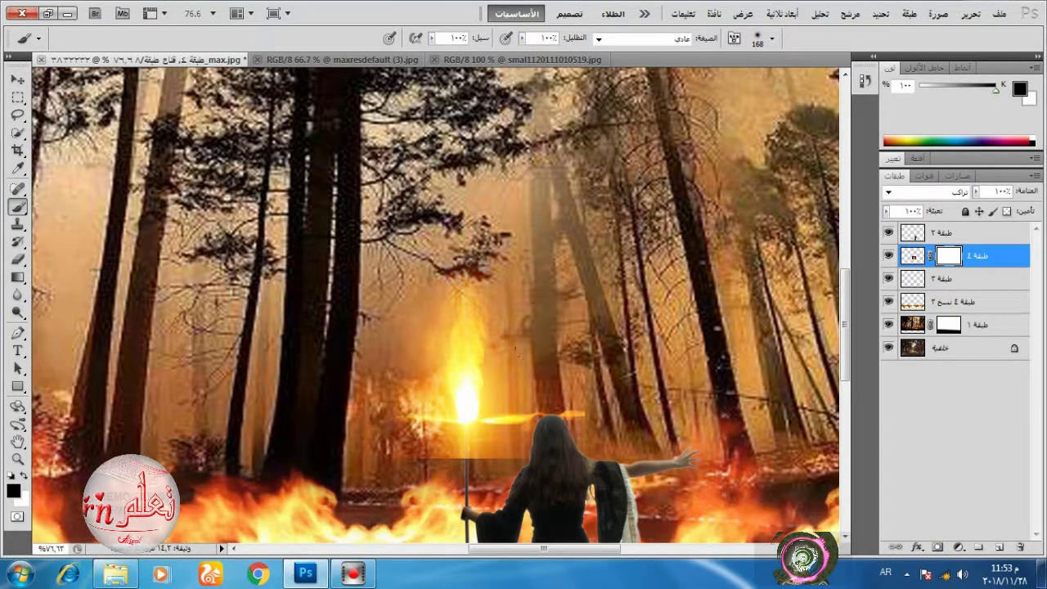
mouse_move(556, 372)
left_mouse_down()
mouse_move(511, 429)
mouse_move(440, 443)
left_mouse_up()
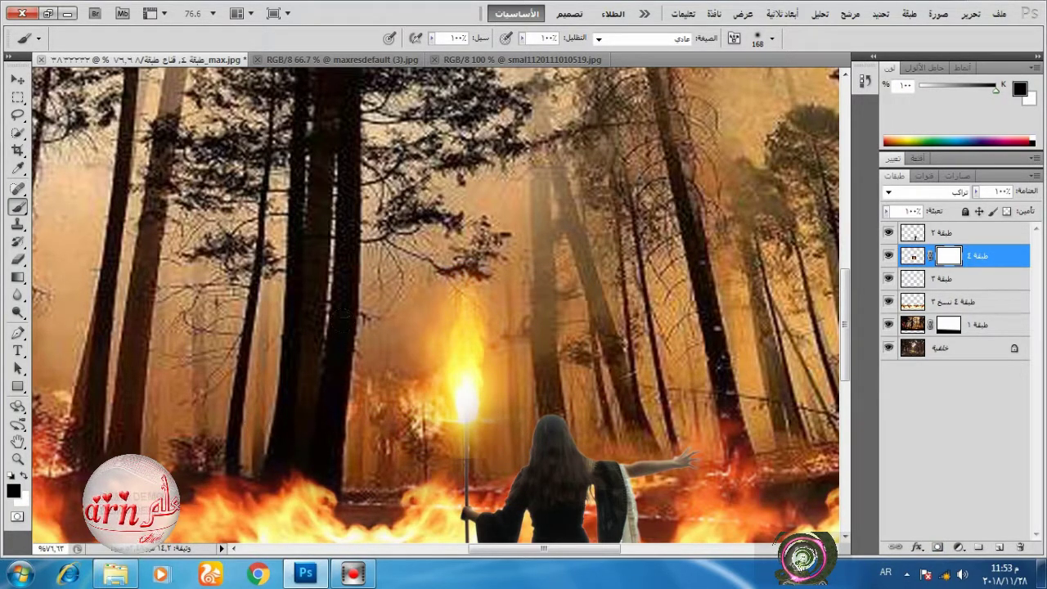
mouse_move(408, 291)
left_mouse_down()
mouse_move(515, 331)
mouse_move(522, 393)
left_mouse_up()
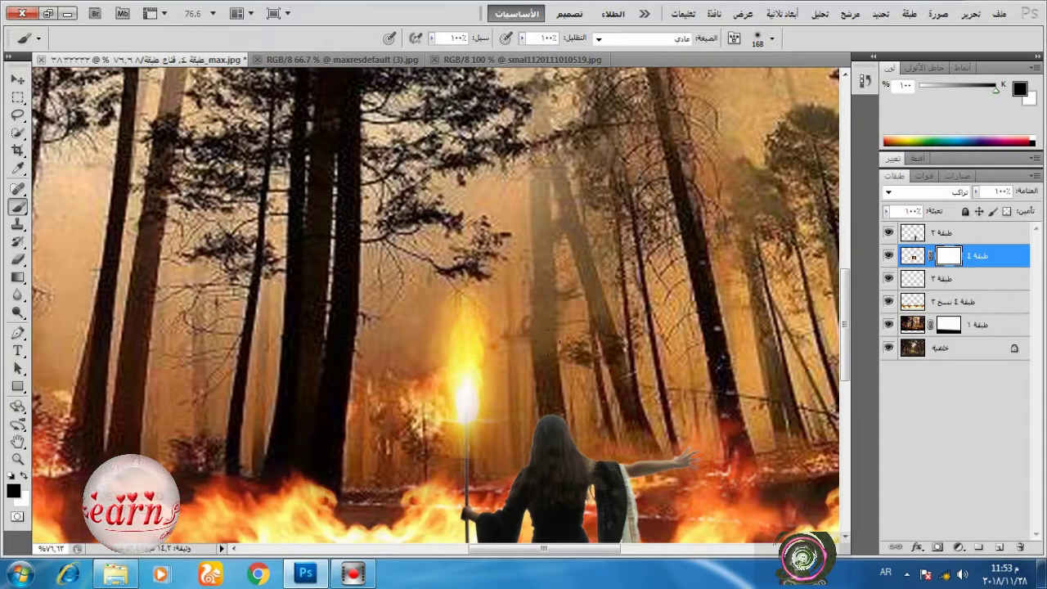
Mask the leftover glow around the staff's tip with a 52 px black brush, and restore the torch flame's body with white.
right_click(619, 343)
left_click(712, 375)
left_click_drag(472, 448, 446, 446)
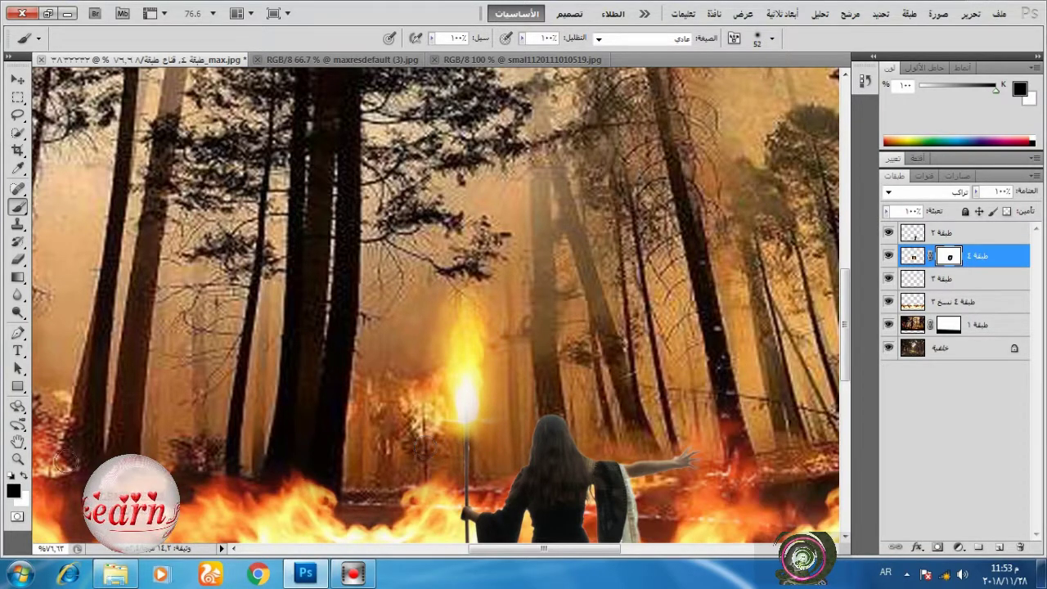
key("x")
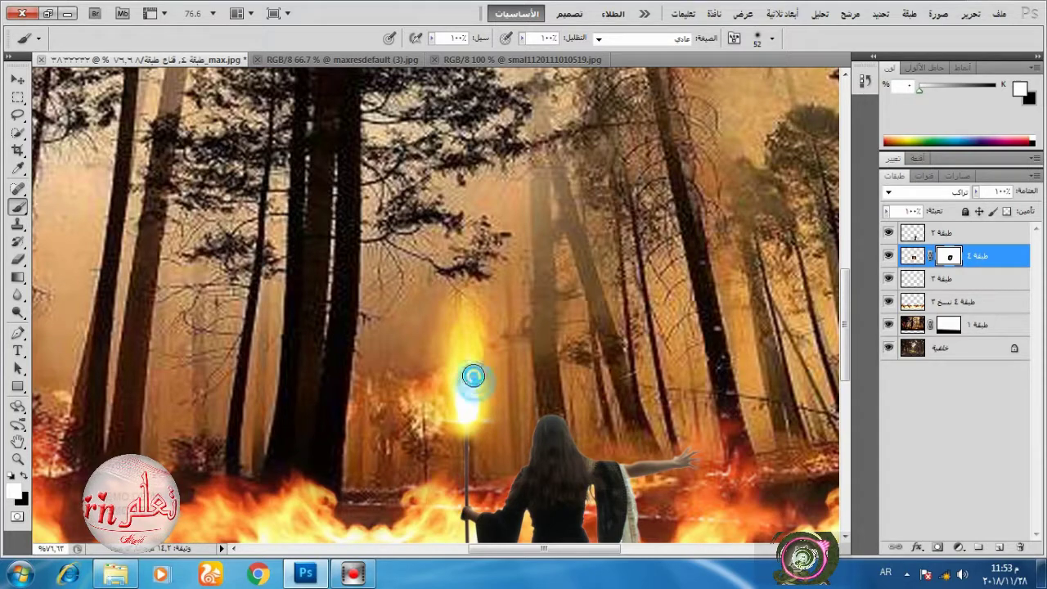
left_click_drag(472, 376, 467, 369)
scroll(481, 449, "down", 6)
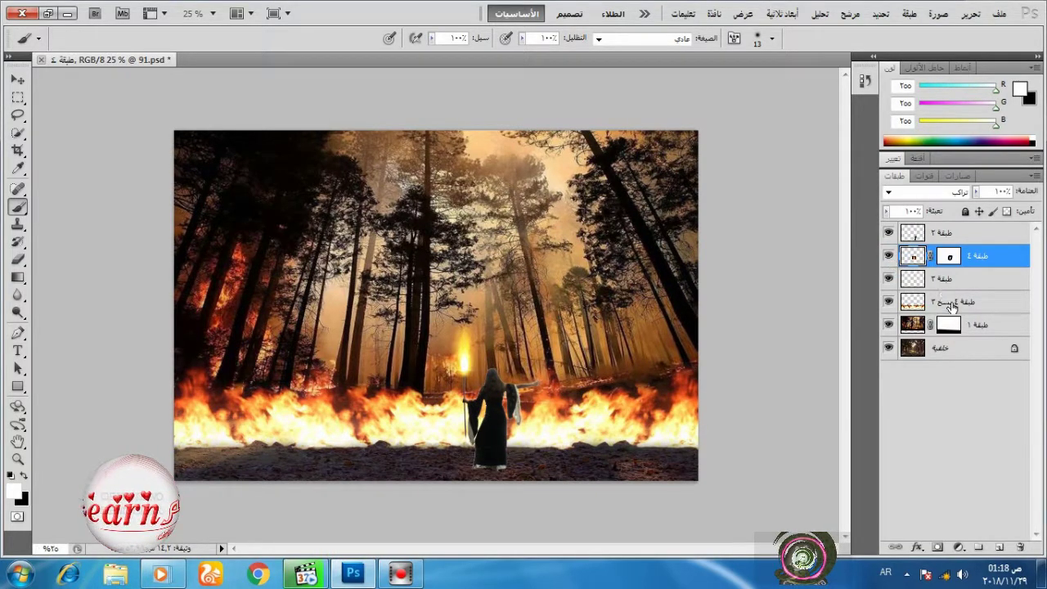
Add a mask to the merged flames layer and fade out the flames' bottom edge with a soft 116 px black brush.
left_click(951, 306)
left_click(937, 546)
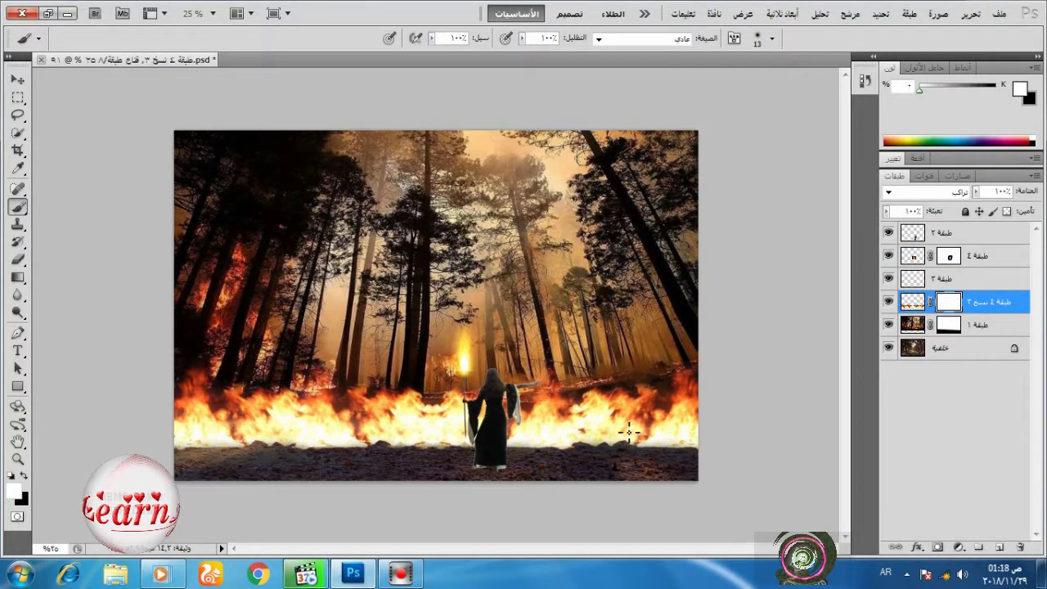
right_click(333, 352)
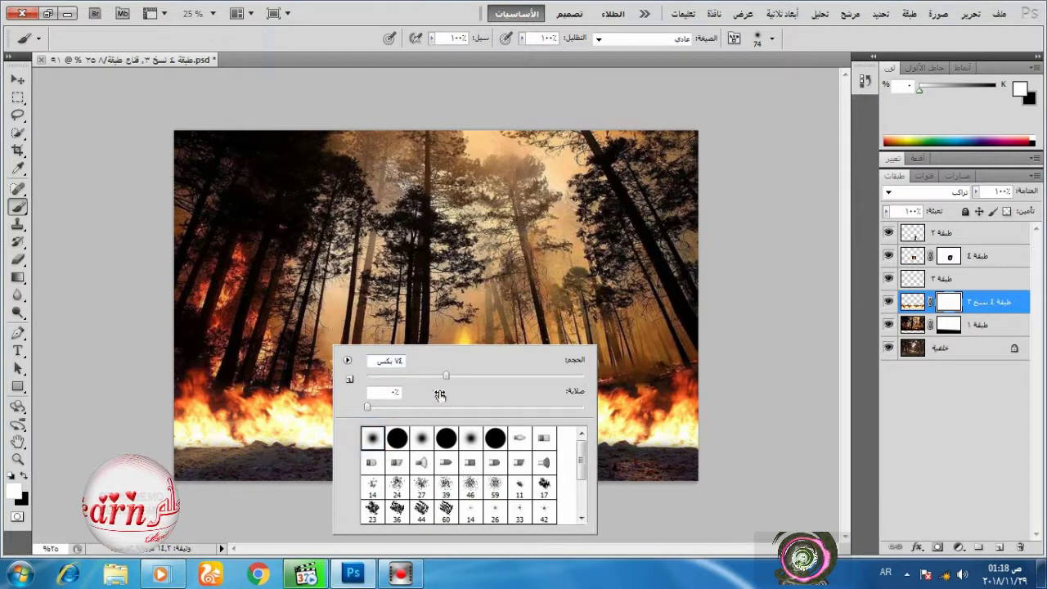
left_click_drag(440, 395, 488, 396)
left_click(185, 455)
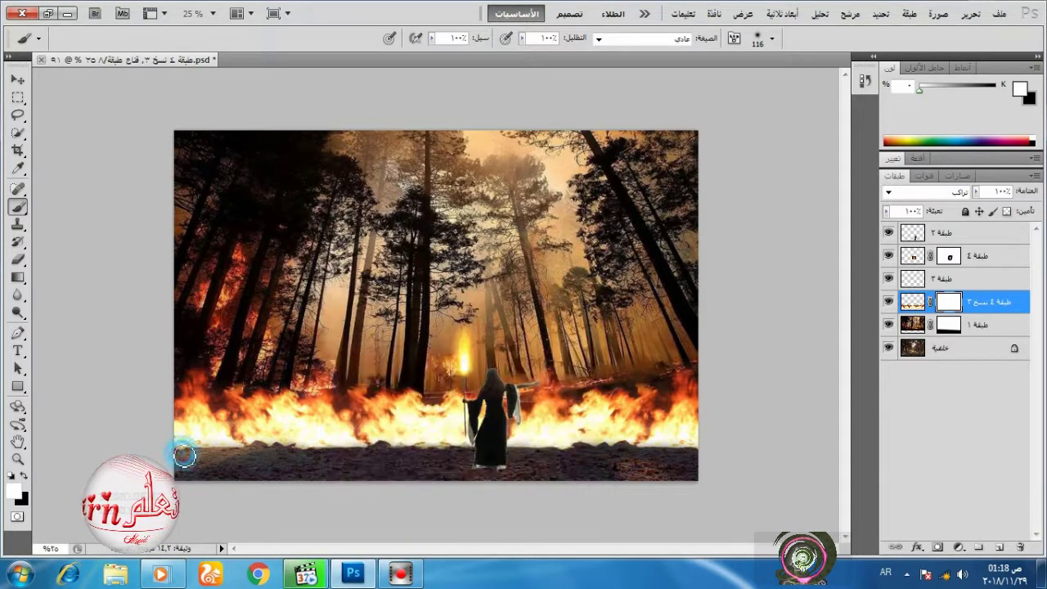
left_click(24, 476)
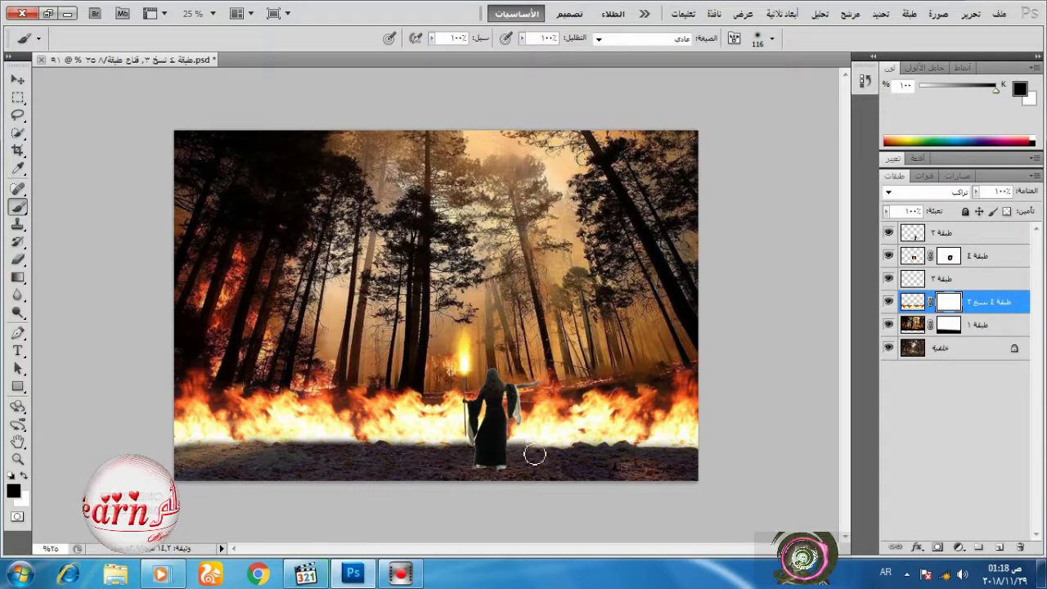
left_click_drag(613, 453, 686, 457)
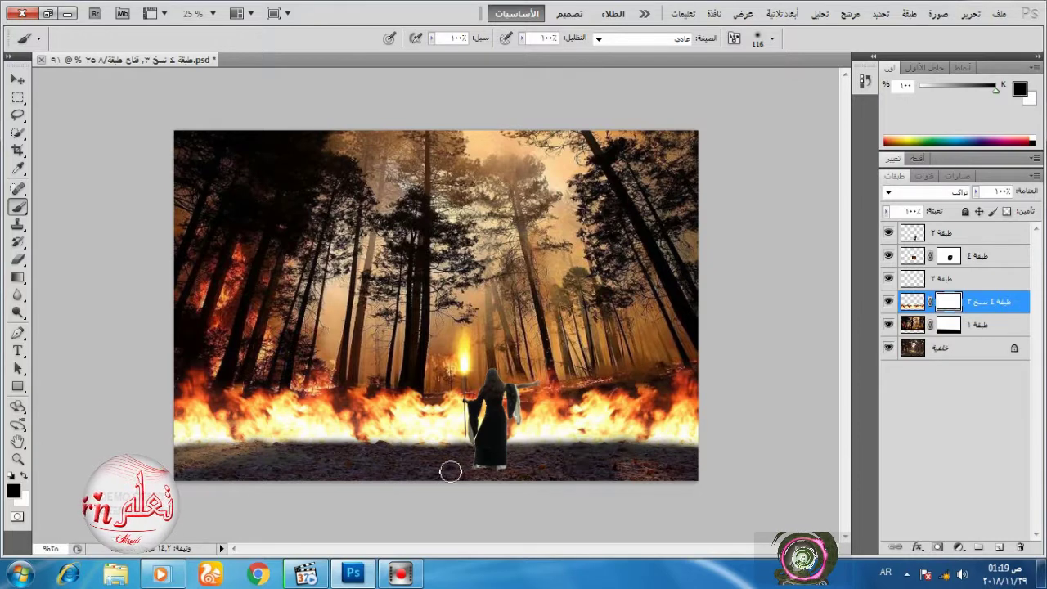
On a new layer above the burning forest, paint a soft black shadow along the flames' base and under the woman, at about 62% opacity.
left_click(984, 325)
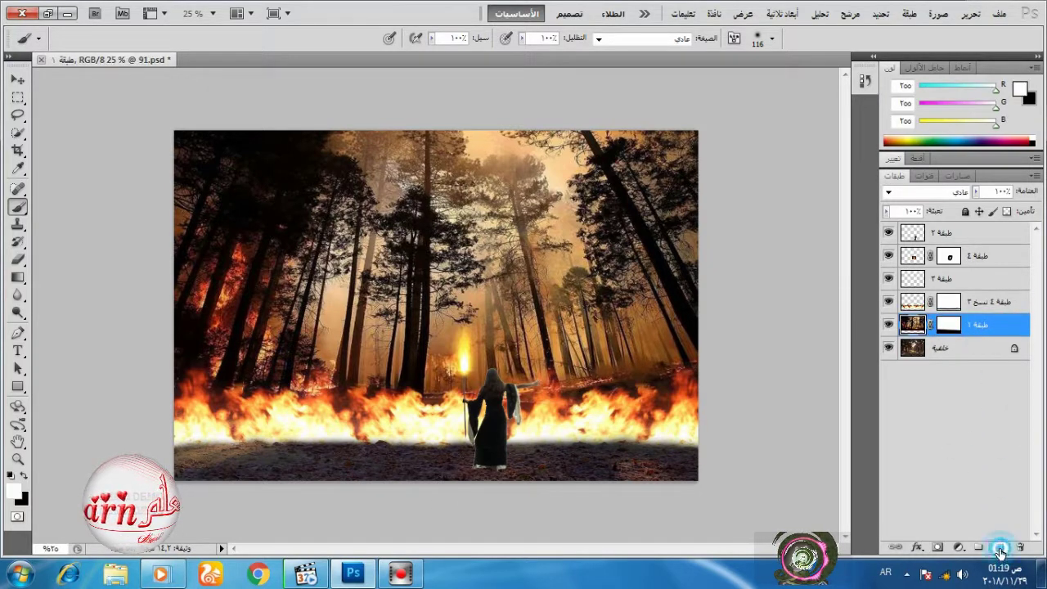
left_click(999, 547)
left_click(16, 475)
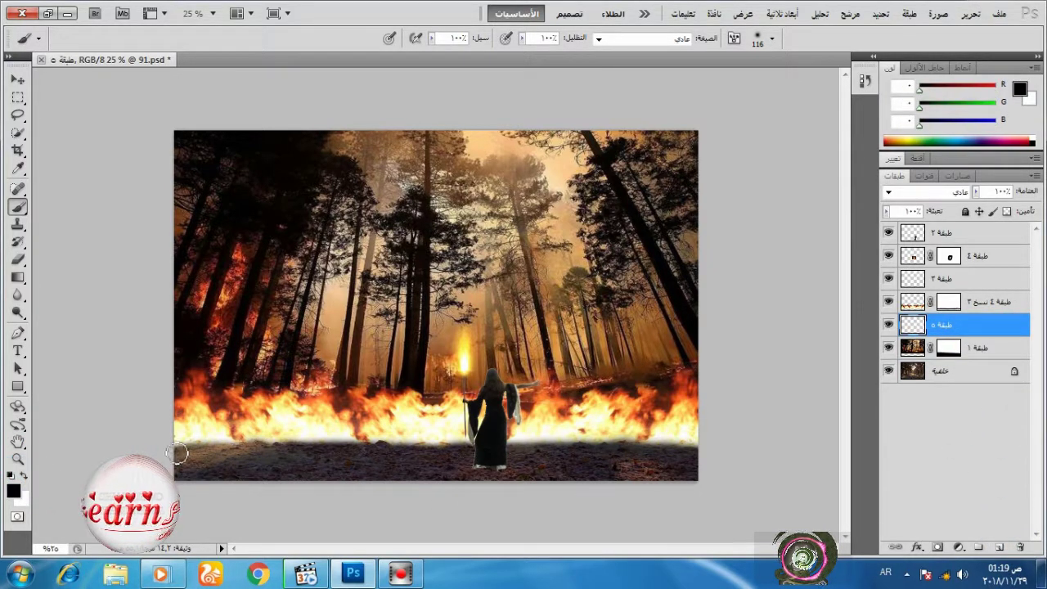
left_click_drag(179, 454, 302, 448)
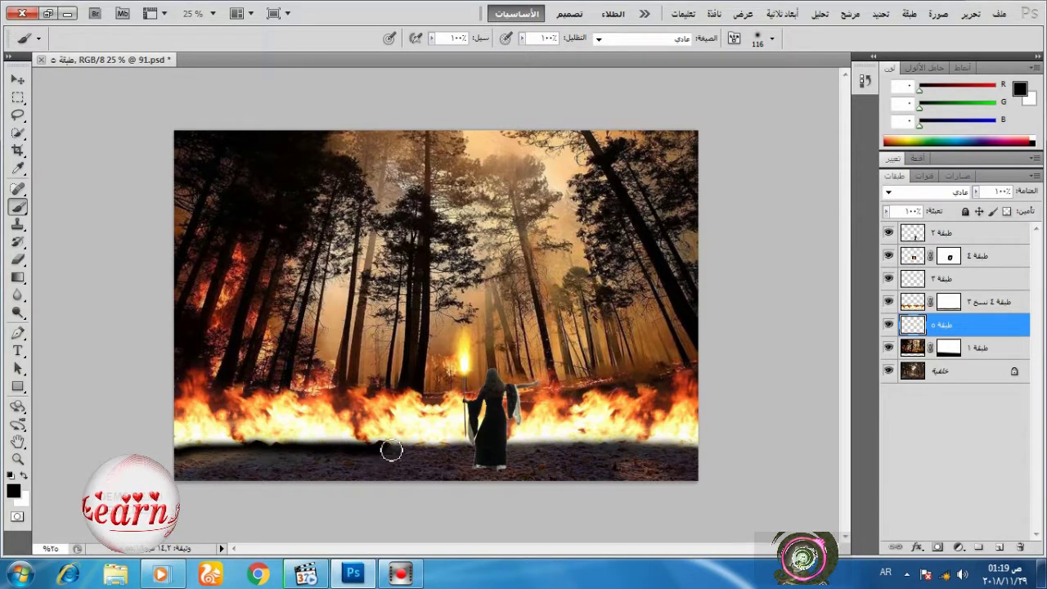
left_click_drag(392, 449, 696, 442)
left_click(486, 464)
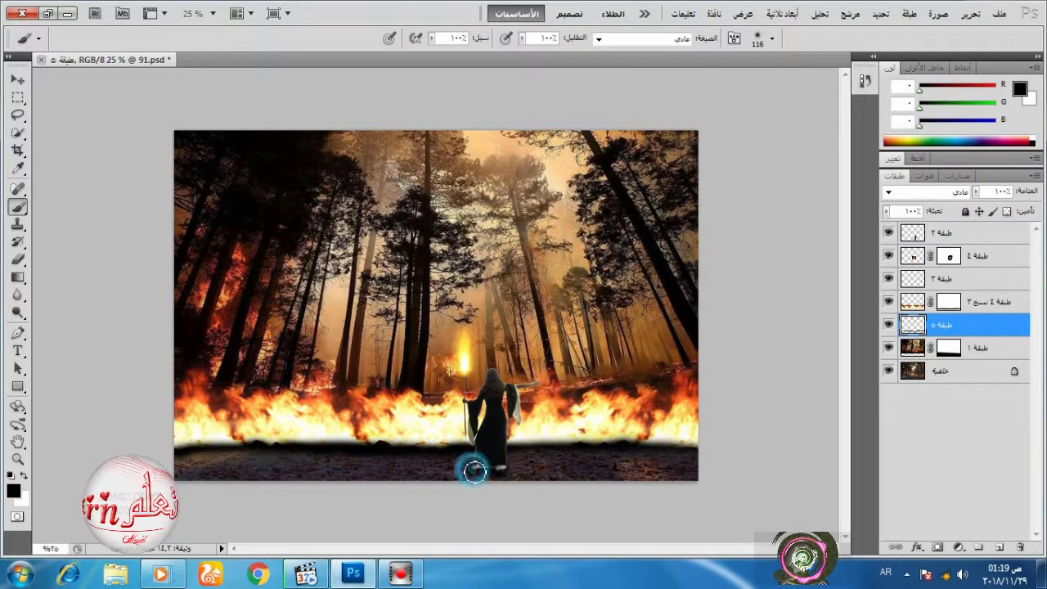
left_click(976, 190)
left_click_drag(982, 210, 953, 212)
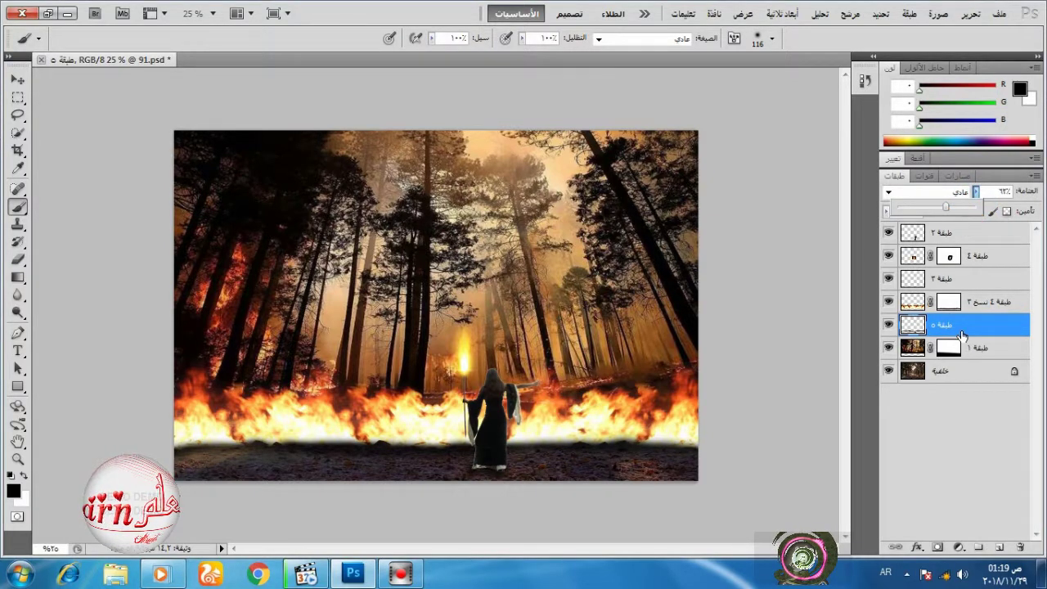
On a new layer above the shadow, paint a soft orange (#fcba64) glow across the ground below the flames.
left_click(975, 332)
left_click(999, 549)
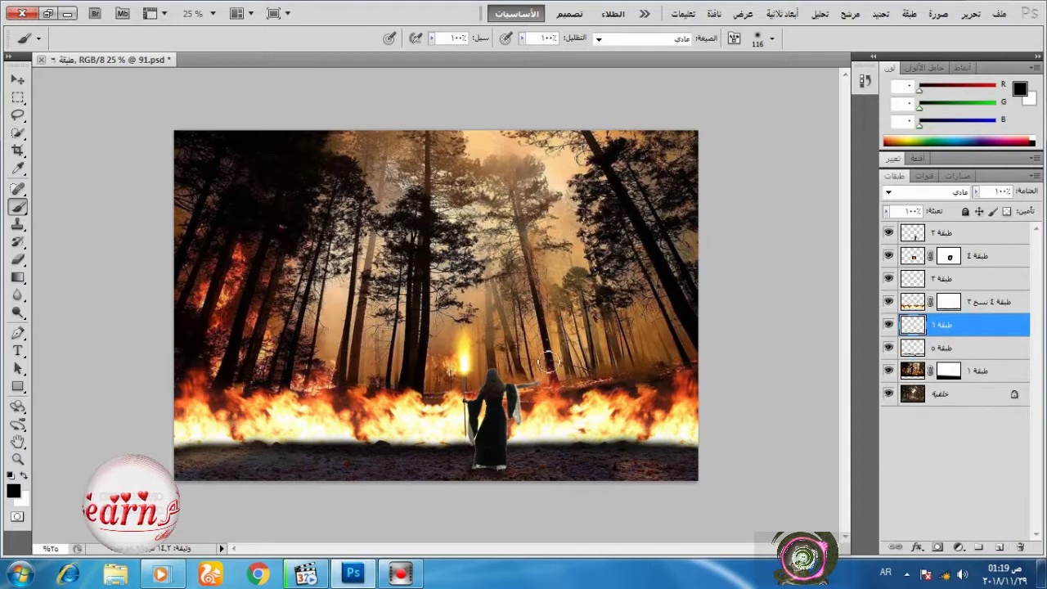
left_click(13, 490)
left_click(243, 428)
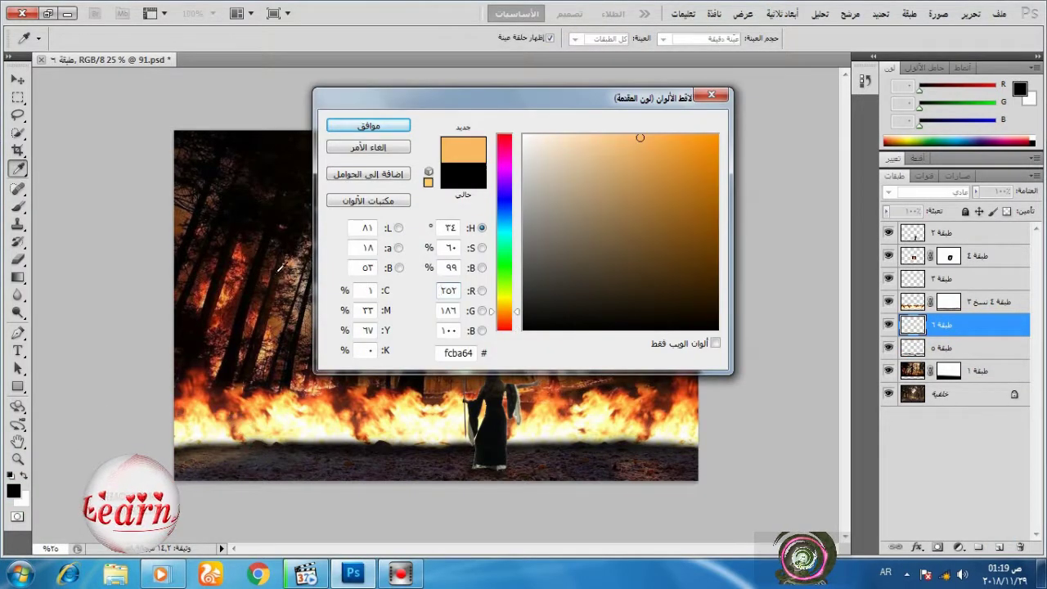
left_click(369, 125)
mouse_move(183, 450)
left_mouse_down()
mouse_move(354, 442)
mouse_move(653, 452)
mouse_move(699, 451)
left_mouse_up()
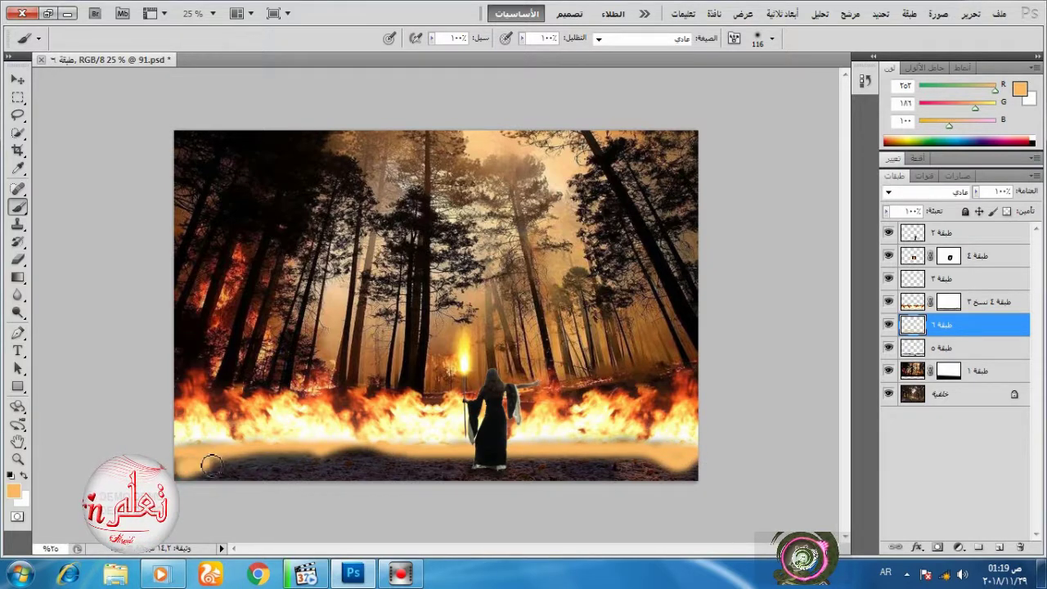
Set the orange ground glow layer's blend mode to Overlay and enlarge the soft brush to 167 px.
left_click(949, 192)
left_click(942, 193)
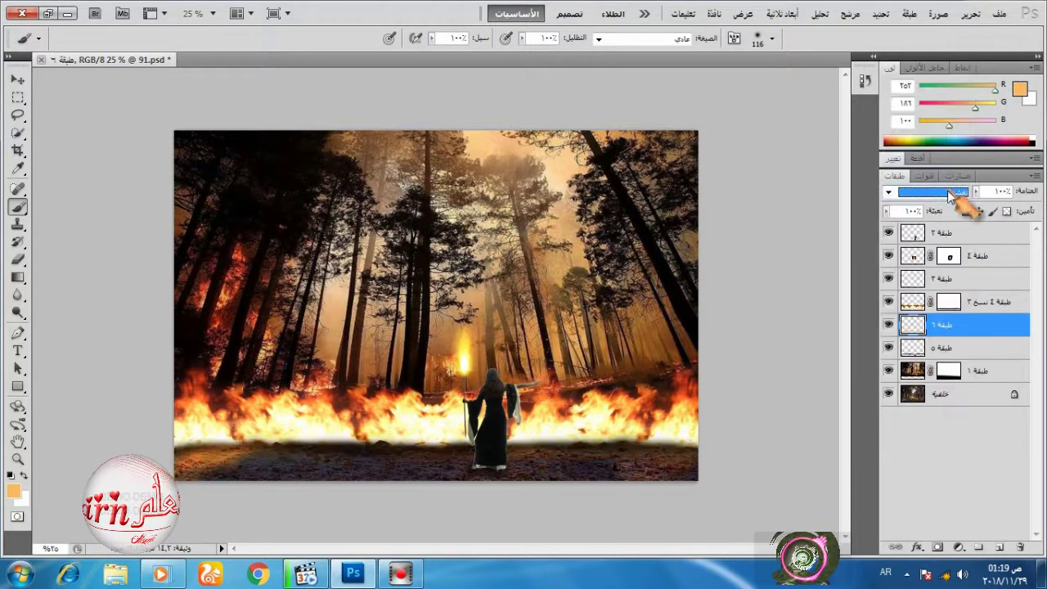
right_click(664, 354)
left_click(853, 395)
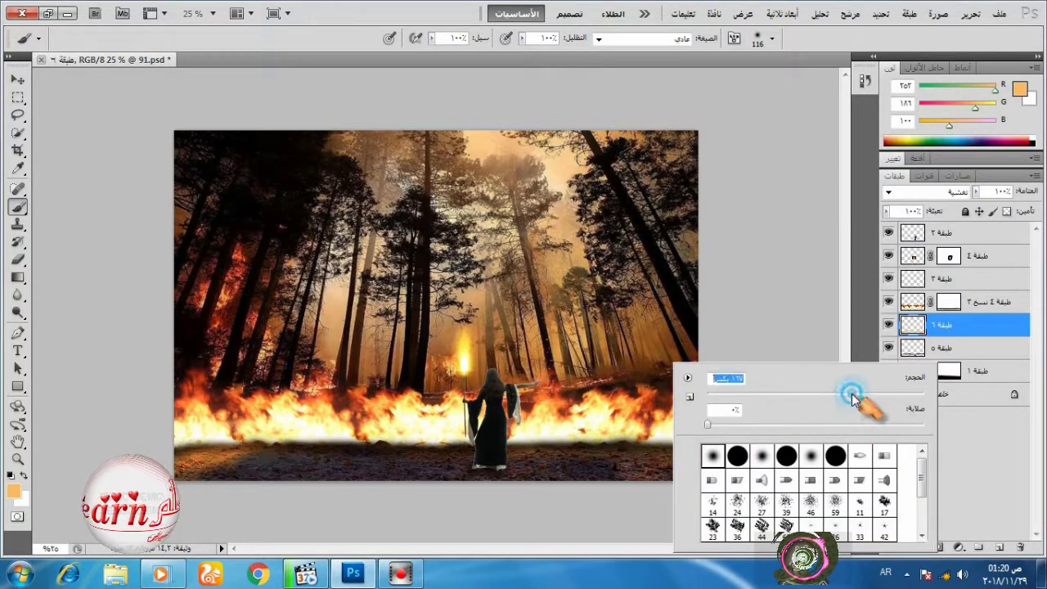
left_click(642, 442)
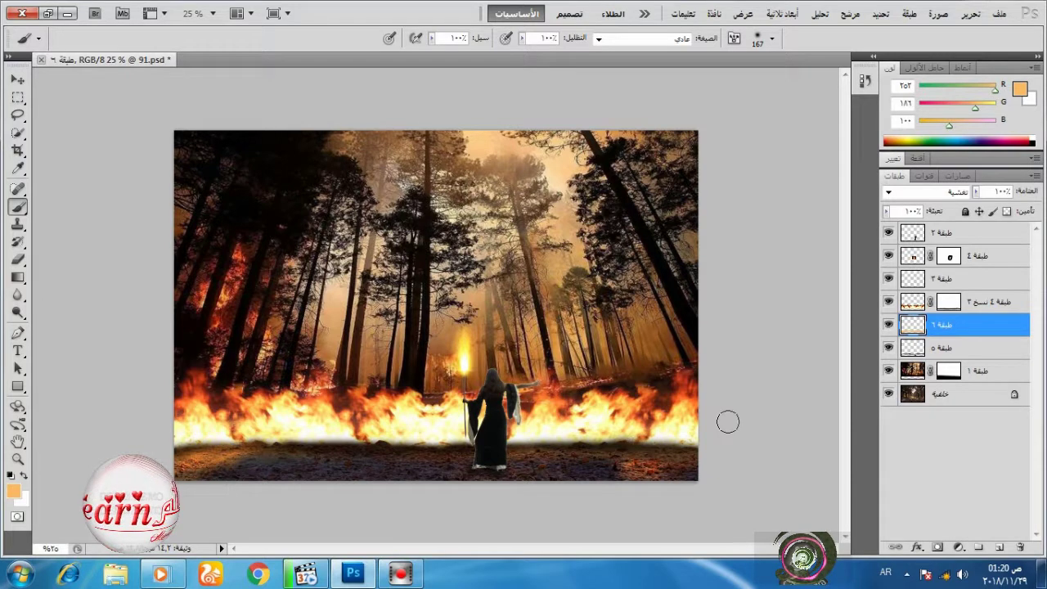
Add a Levels adjustment above all layers, raising the shadow input to 23 and lowering the highlight input for stronger contrast.
left_click(973, 234)
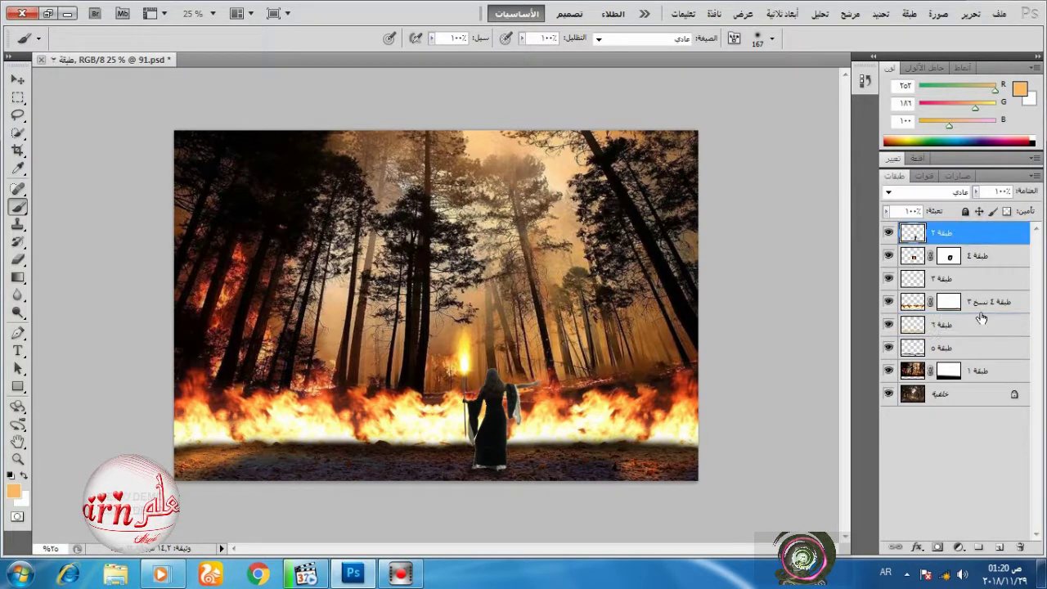
left_click(959, 547)
left_click(906, 311)
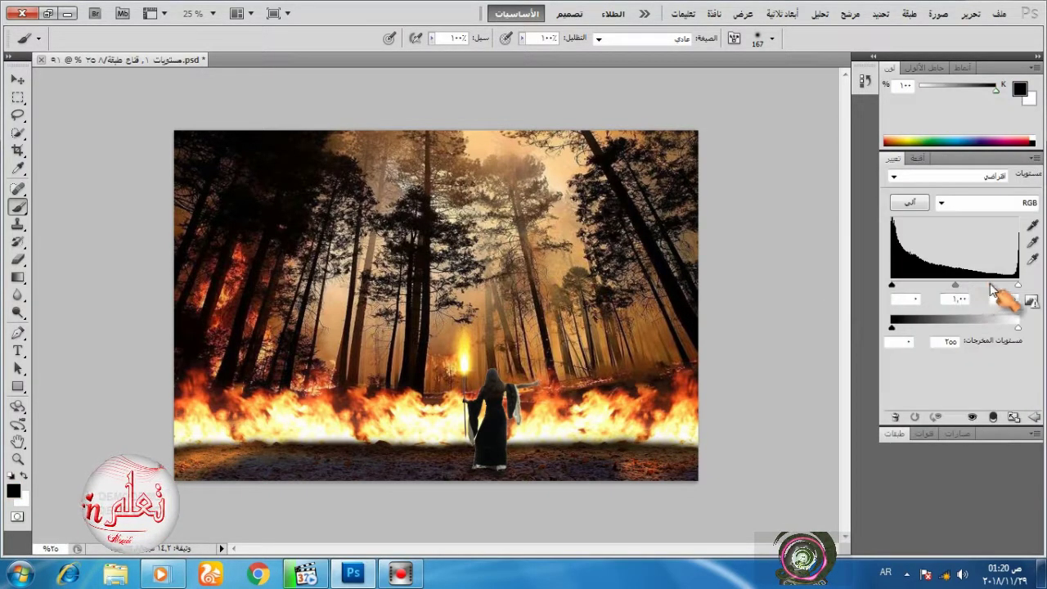
left_click_drag(892, 286, 905, 286)
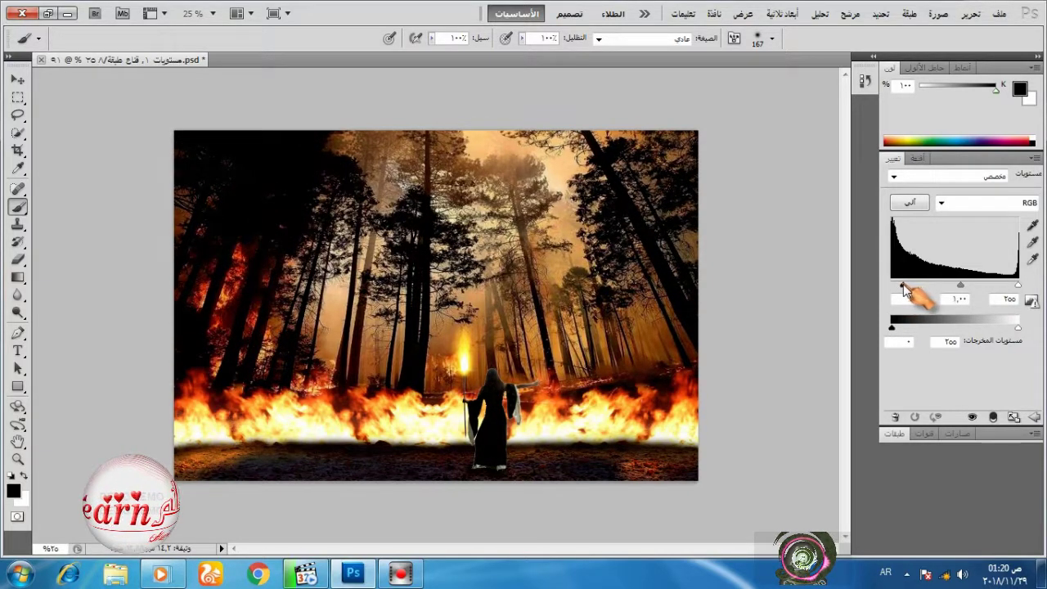
left_click_drag(1019, 286, 1003, 286)
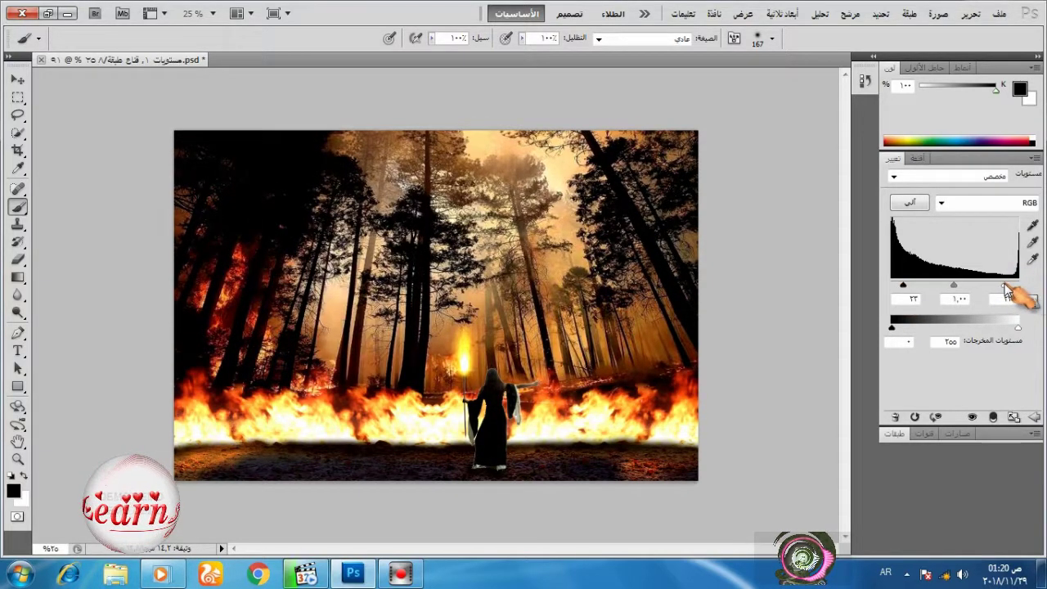
left_click(897, 432)
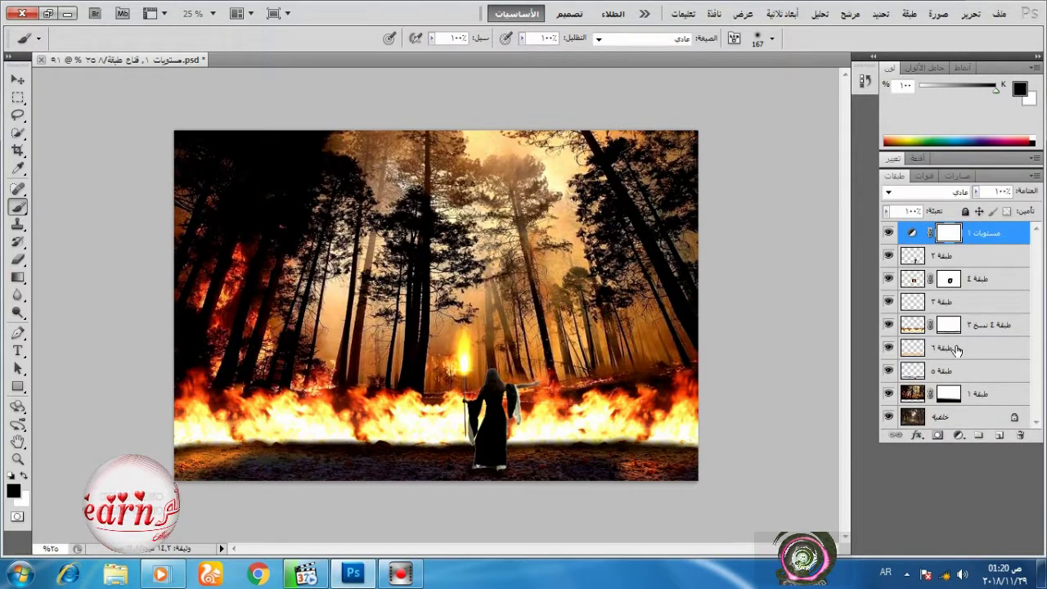
Open the tiger image نمر.png from the pictures folder and bring it into the composite directly above the orange glow layer.
left_click(958, 350)
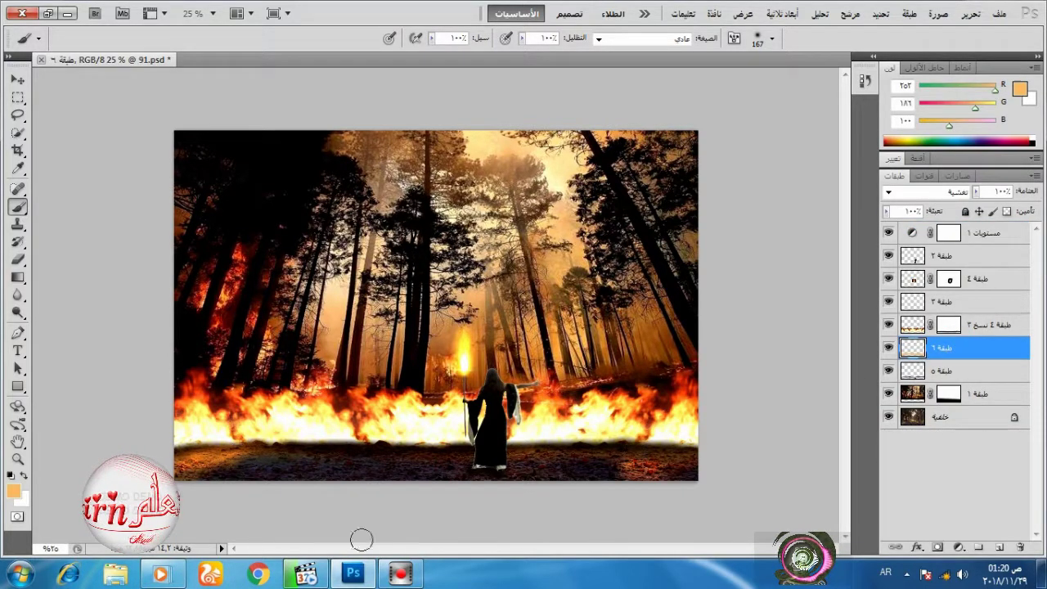
left_click(115, 573)
left_click(462, 303)
right_click(482, 311)
mouse_move(559, 303)
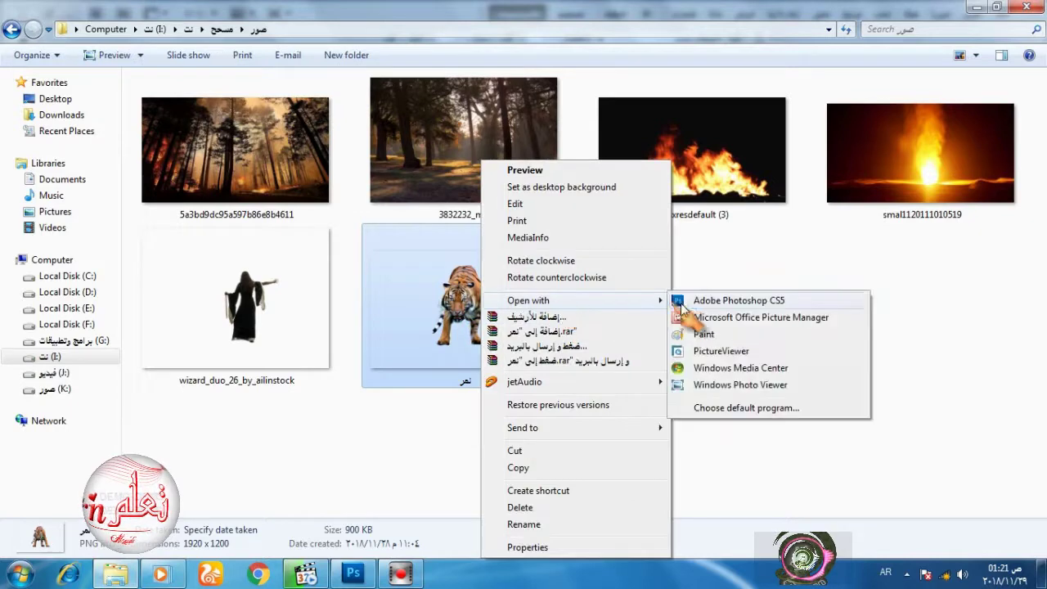
left_click(712, 297)
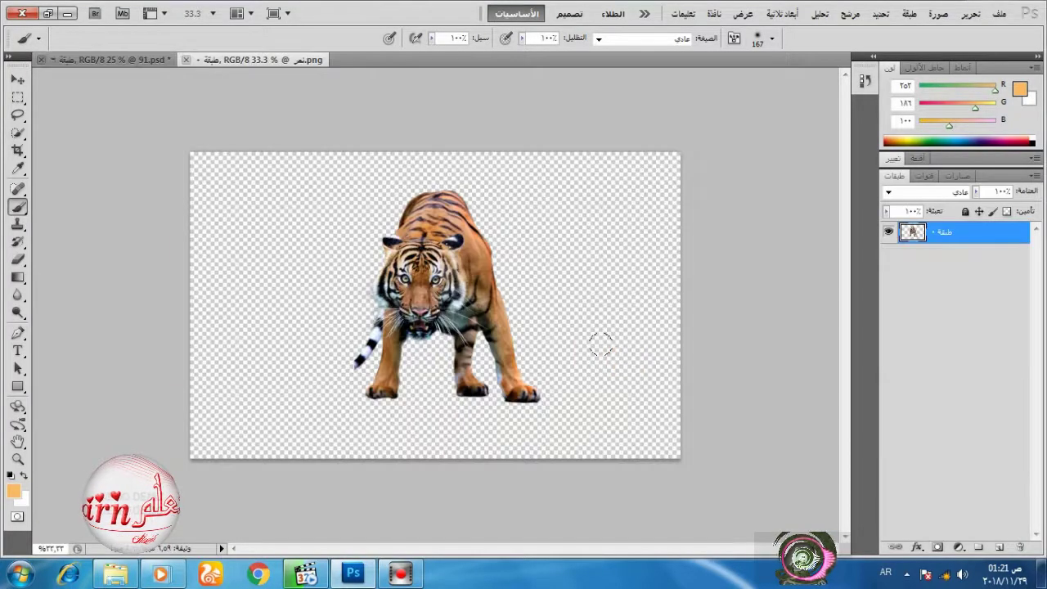
left_click(17, 80)
left_click_drag(378, 262, 391, 393)
Scale the tiger proportionally to about 57% and place it behind the flames, beside the woman's torch.
left_click(970, 13)
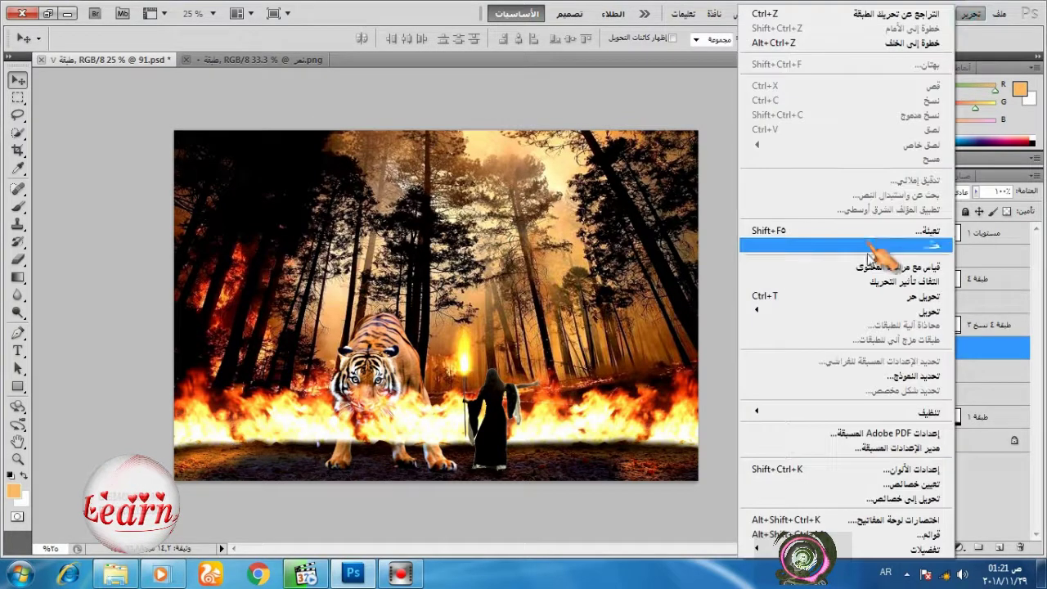
left_click(839, 294)
left_click(536, 37)
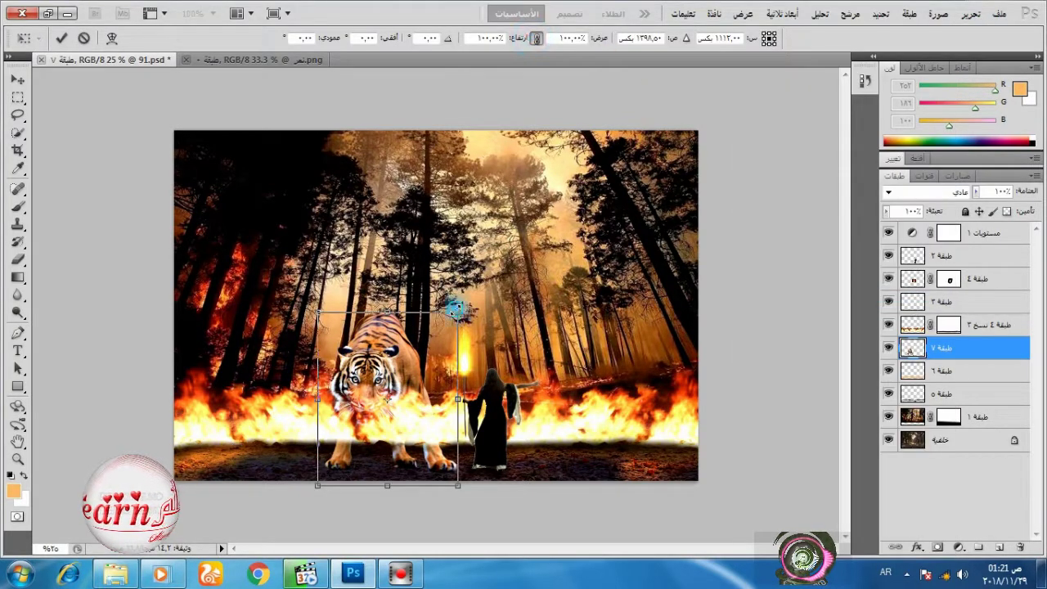
left_click_drag(457, 313, 401, 352)
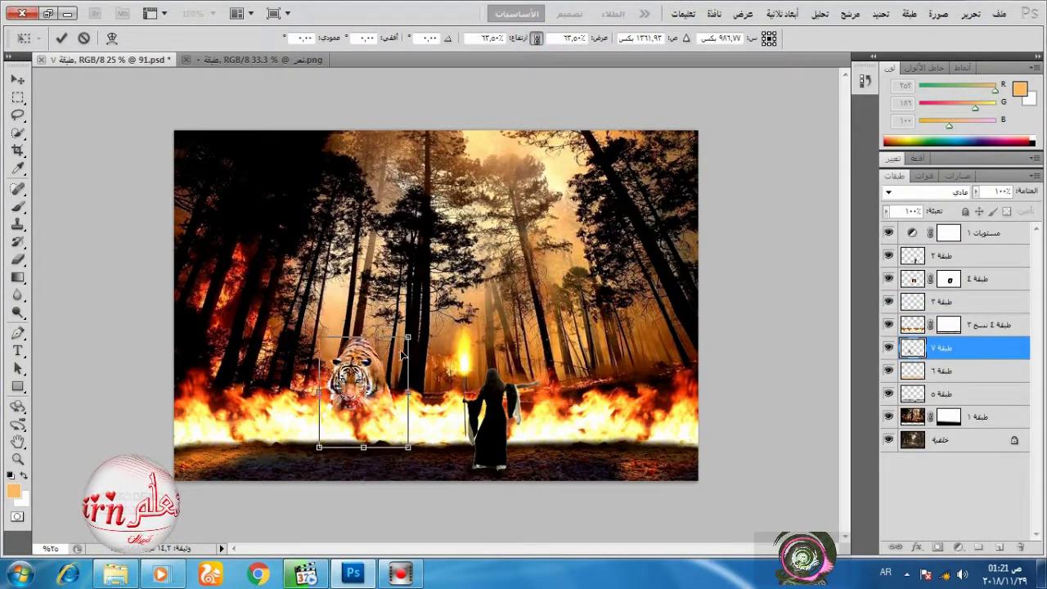
left_click_drag(324, 341, 342, 363)
left_click_drag(385, 391, 483, 347)
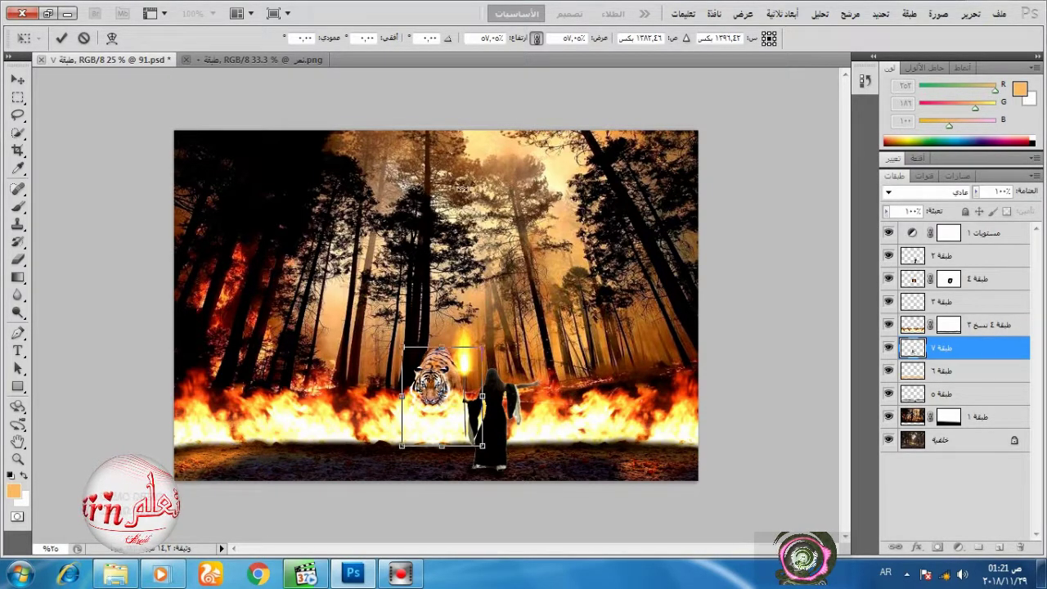
left_click(61, 37)
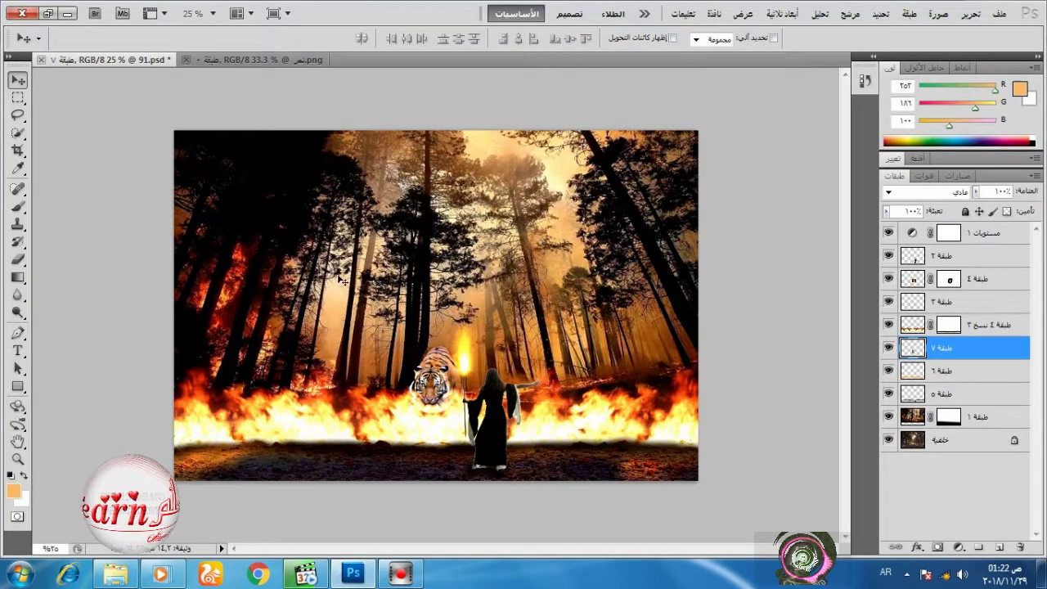
Add a new layer on top of the stack, fill it with 50% gray and set its blend mode to Overlay.
left_click(909, 327)
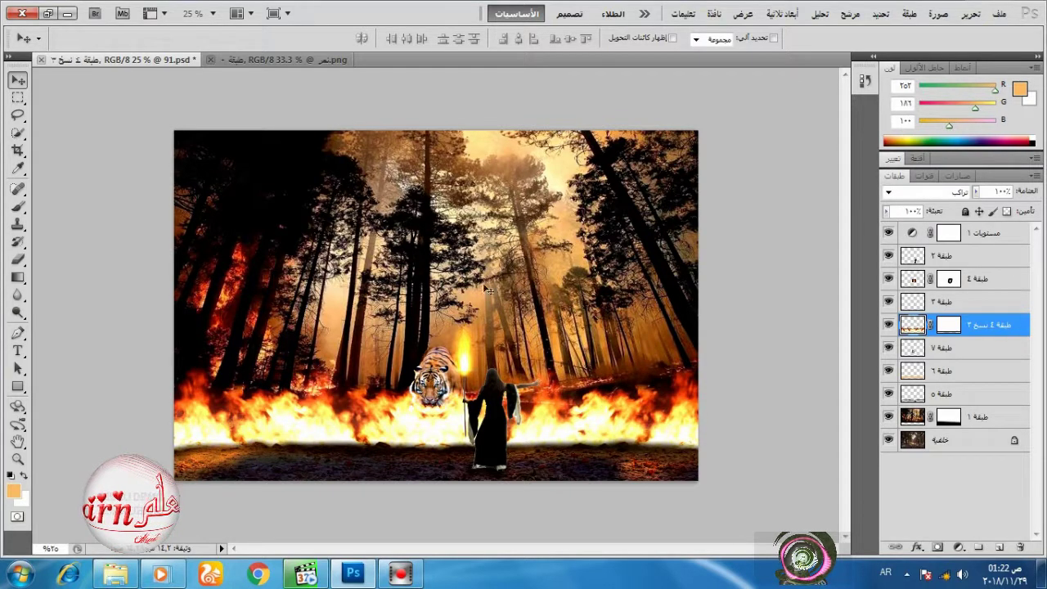
left_click(982, 236)
left_click(999, 547)
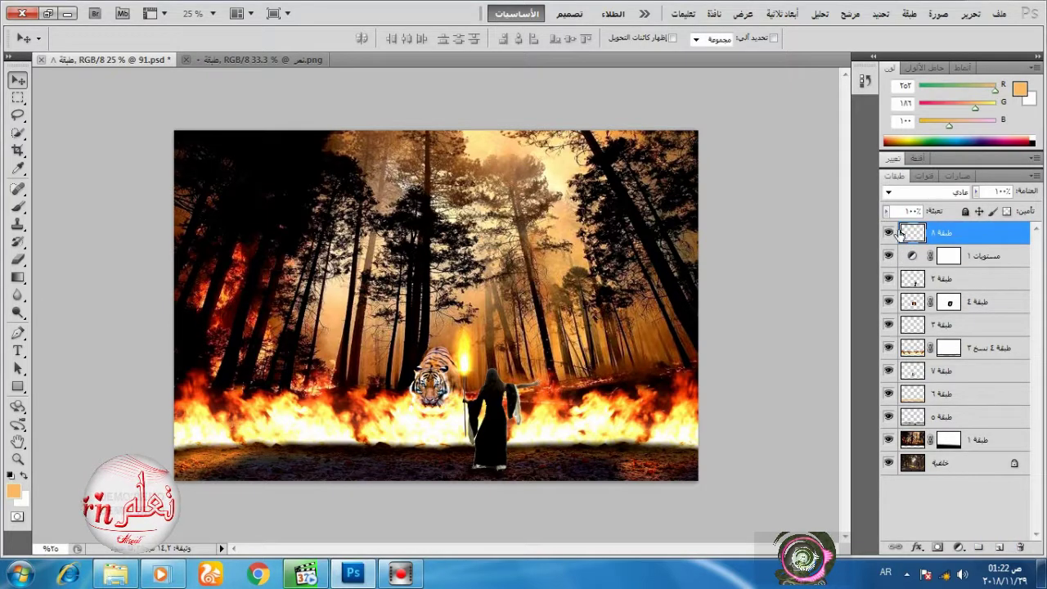
left_click(970, 16)
left_click(788, 229)
left_click(518, 174)
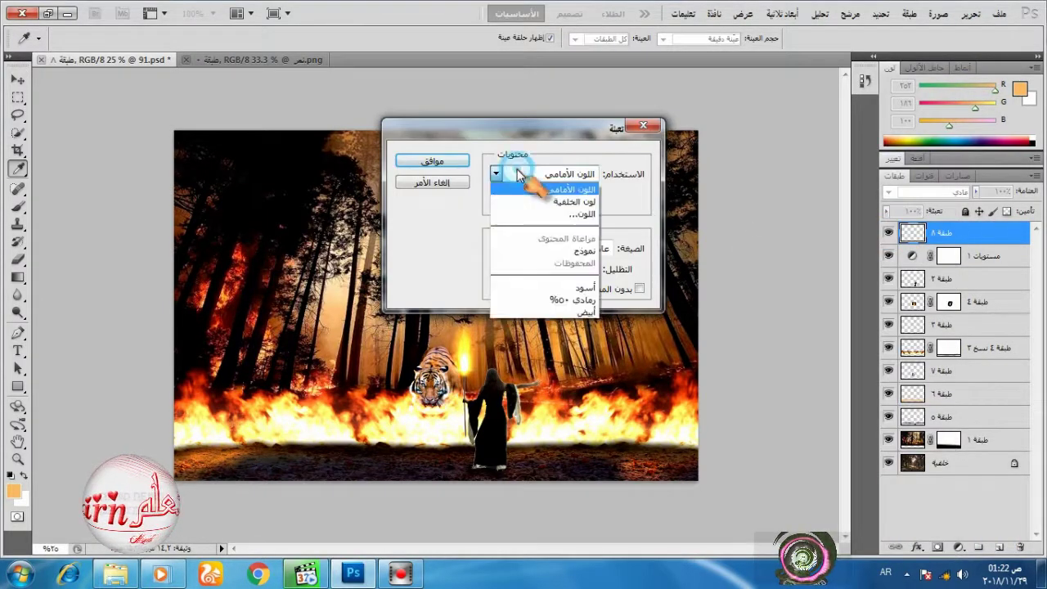
left_click(585, 299)
left_click(432, 160)
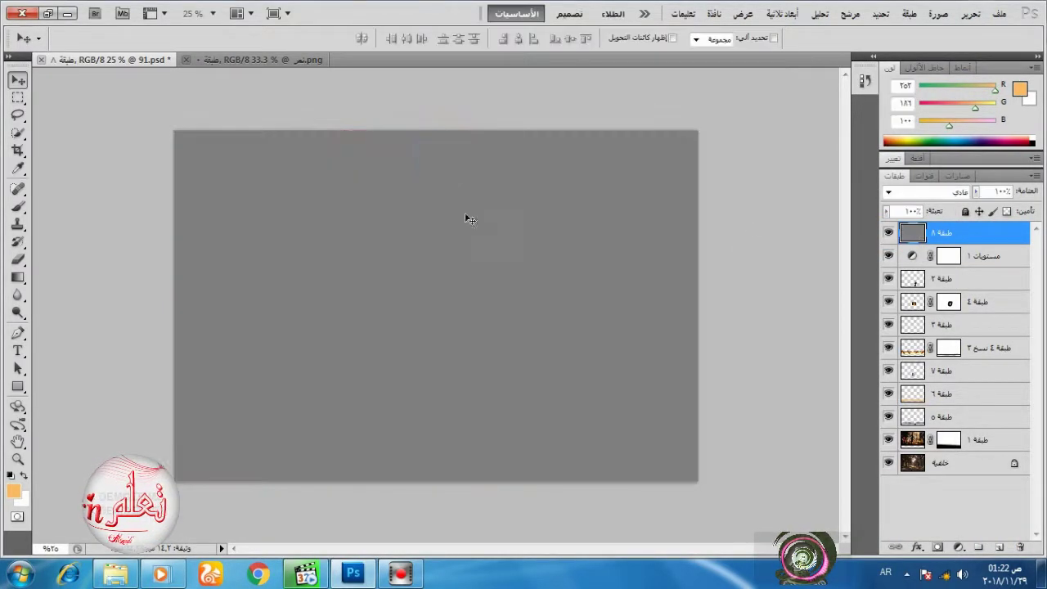
left_click(933, 191)
left_click(941, 180)
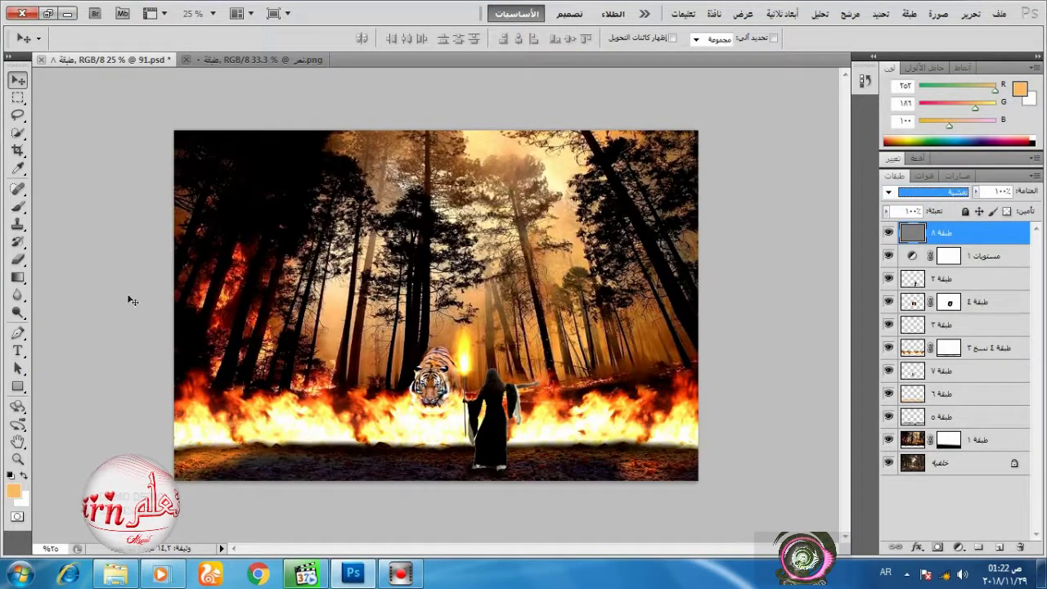
With a 17 px Dodge tool on the gray layer, brighten the staff's upper end and the woman's outline.
left_click(18, 313)
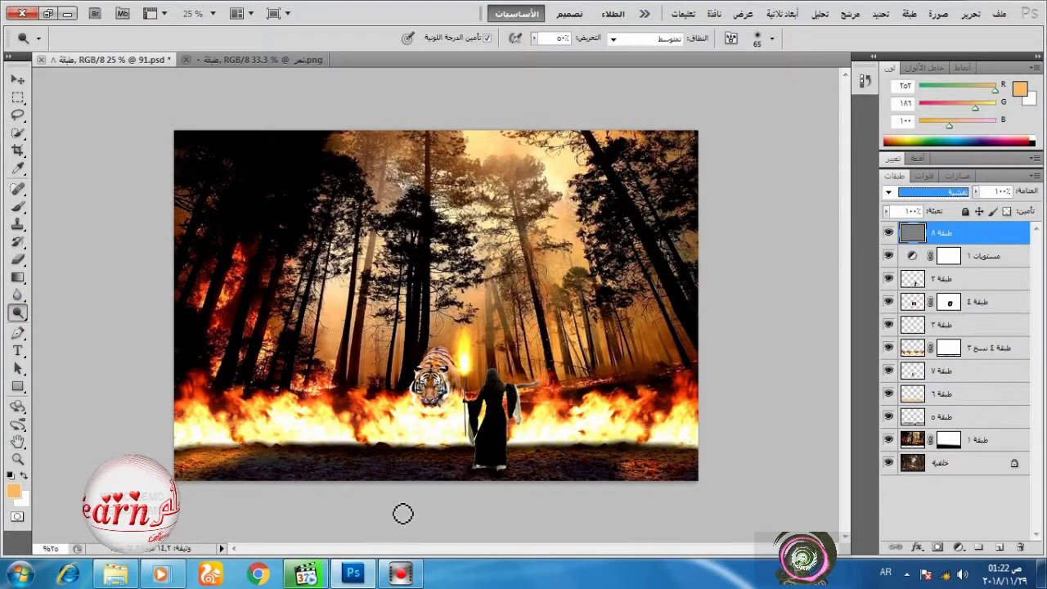
right_click(488, 394)
left_click(550, 395)
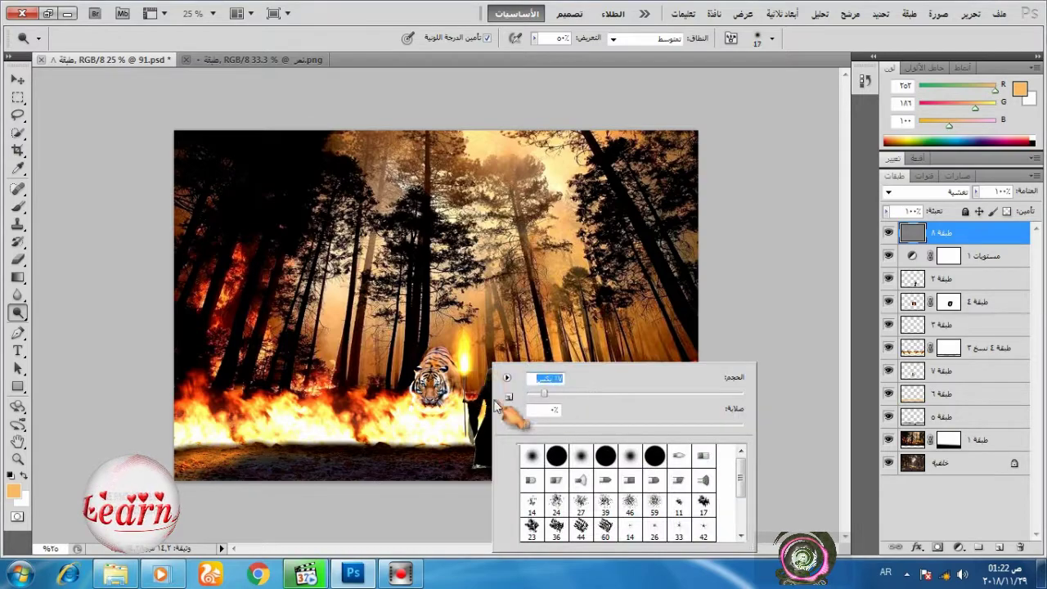
left_click(486, 398)
scroll(491, 401, "up", 7)
scroll(517, 451, "up", 5)
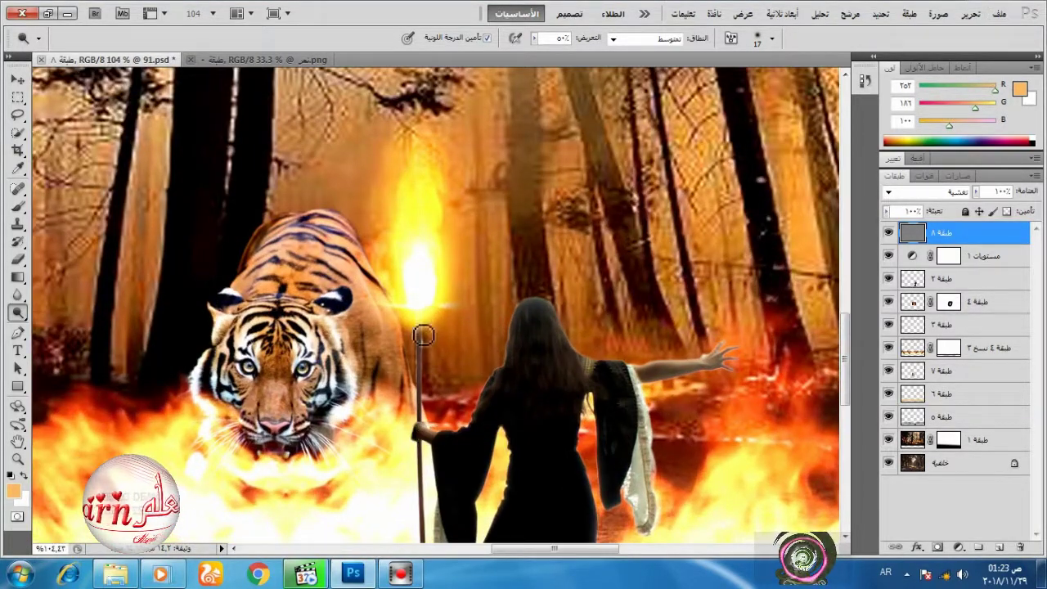
left_click_drag(423, 336, 426, 351)
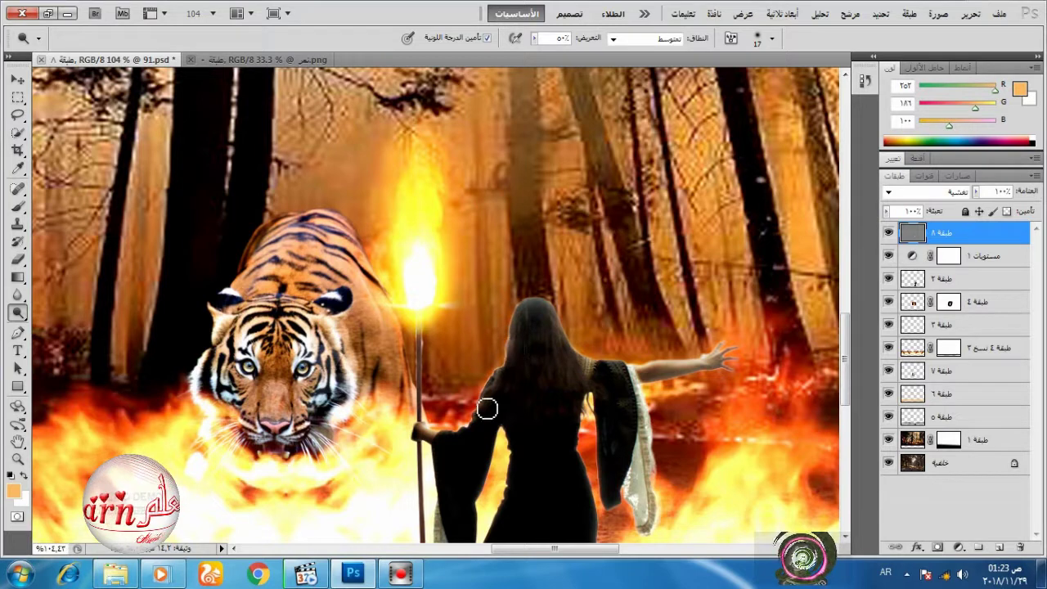
Try to brighten the torch flame by dodging the Levels mask with an 88 px brush.
left_click(949, 256)
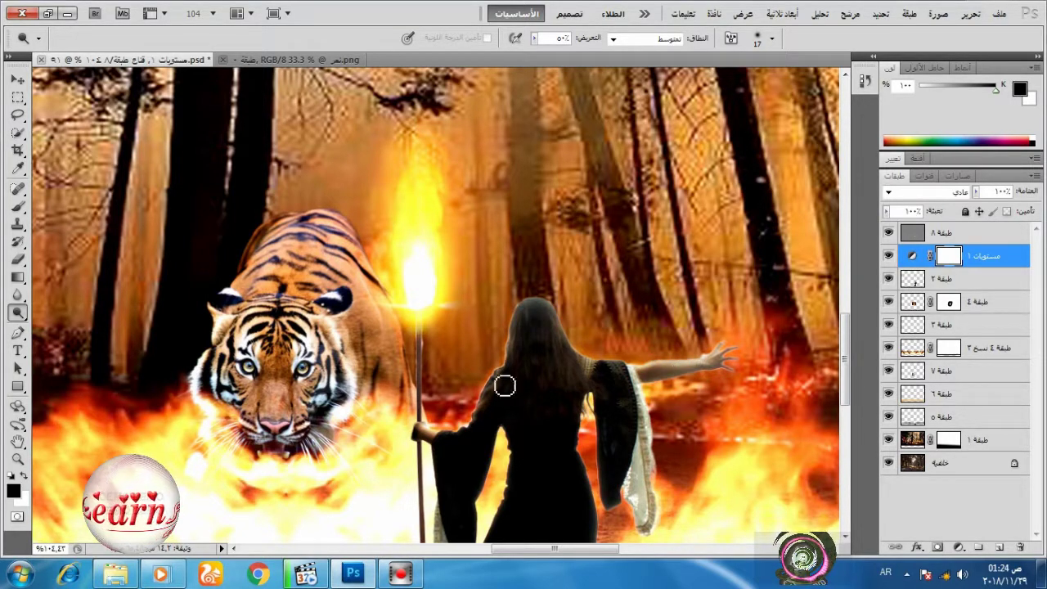
right_click(426, 310)
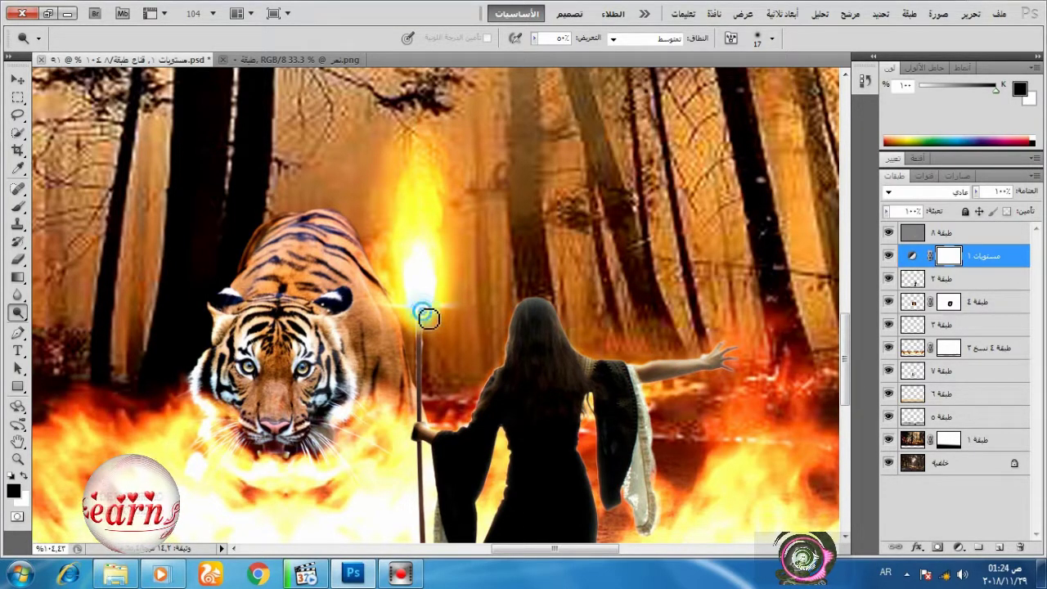
left_click_drag(604, 332, 568, 332)
left_click(415, 295)
left_click(417, 279)
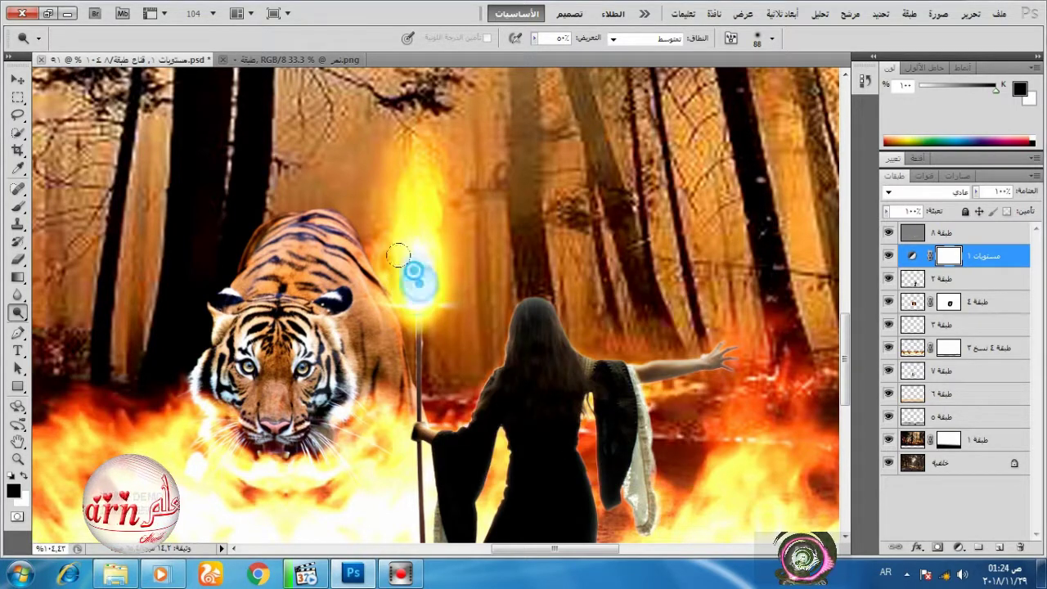
left_click(416, 253)
left_click(427, 247)
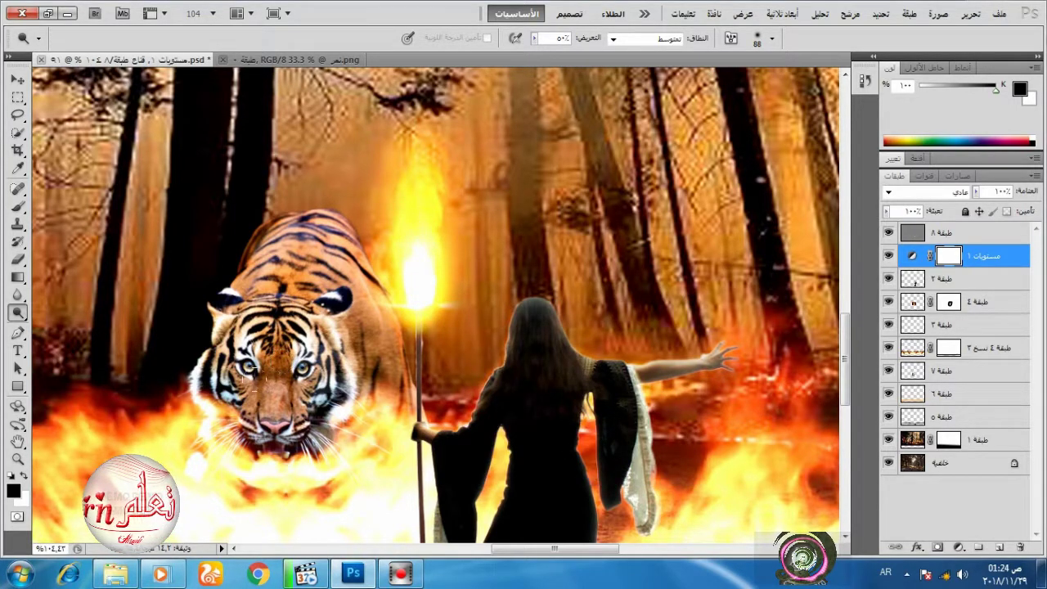
On the gray layer, dodge highlights along the edge of the woman's dress, shoulder and sleeve with a 14 px brush.
left_click(945, 235)
scroll(549, 379, "down", 2)
right_click(549, 379)
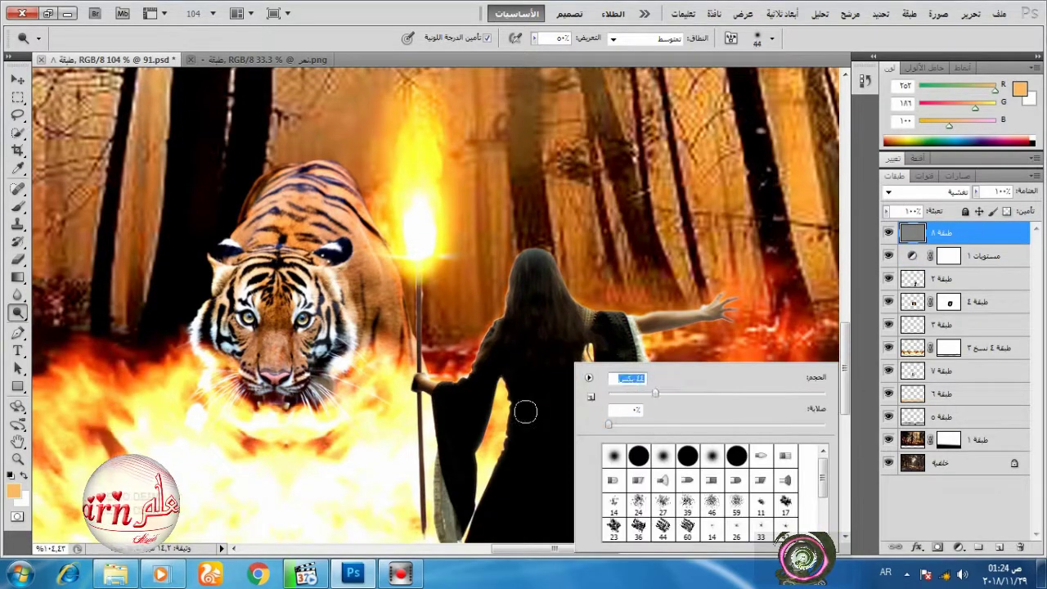
left_click(624, 396)
left_click(508, 394)
left_click(504, 383)
left_click(494, 332)
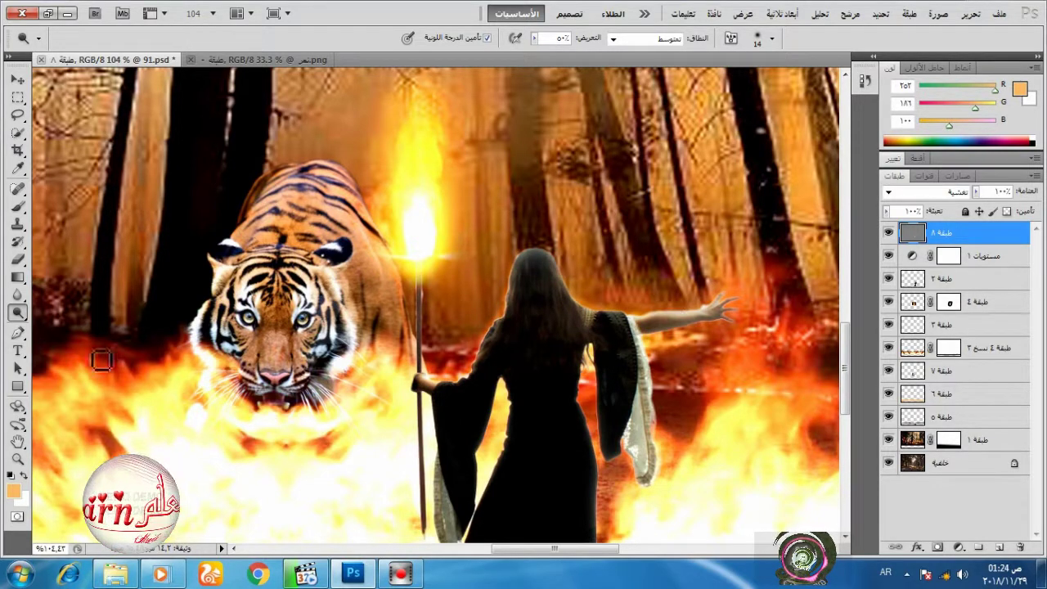
With the Burn tool and a 15 px brush on the gray layer, darken the woman's outstretched arm and hair.
right_click(18, 311)
left_click(65, 347)
right_click(645, 360)
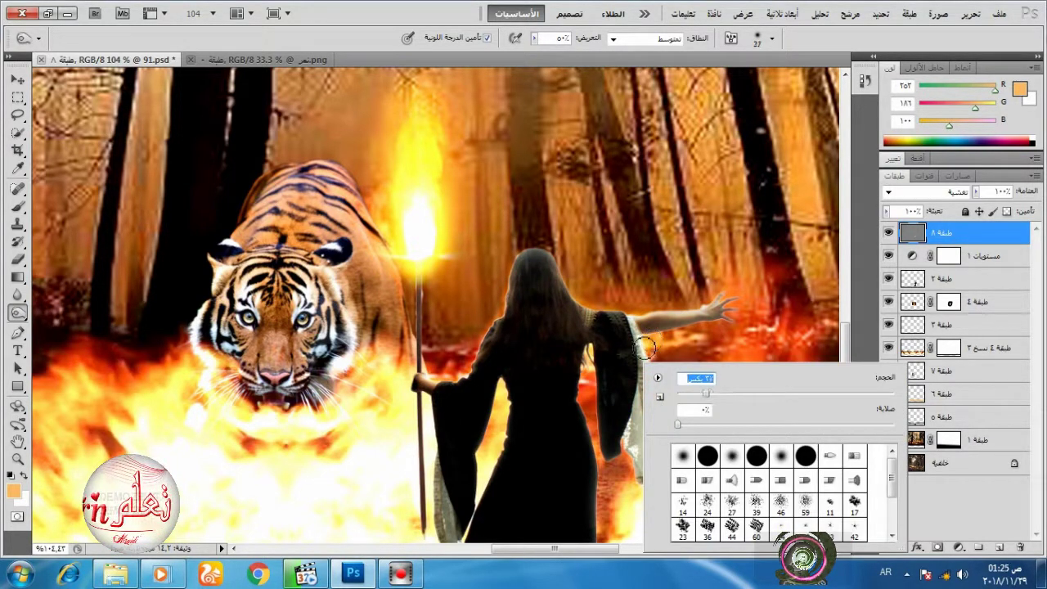
left_click_drag(636, 328, 721, 323)
mouse_move(524, 264)
left_mouse_down()
mouse_move(520, 319)
mouse_move(531, 266)
mouse_move(561, 289)
left_mouse_up()
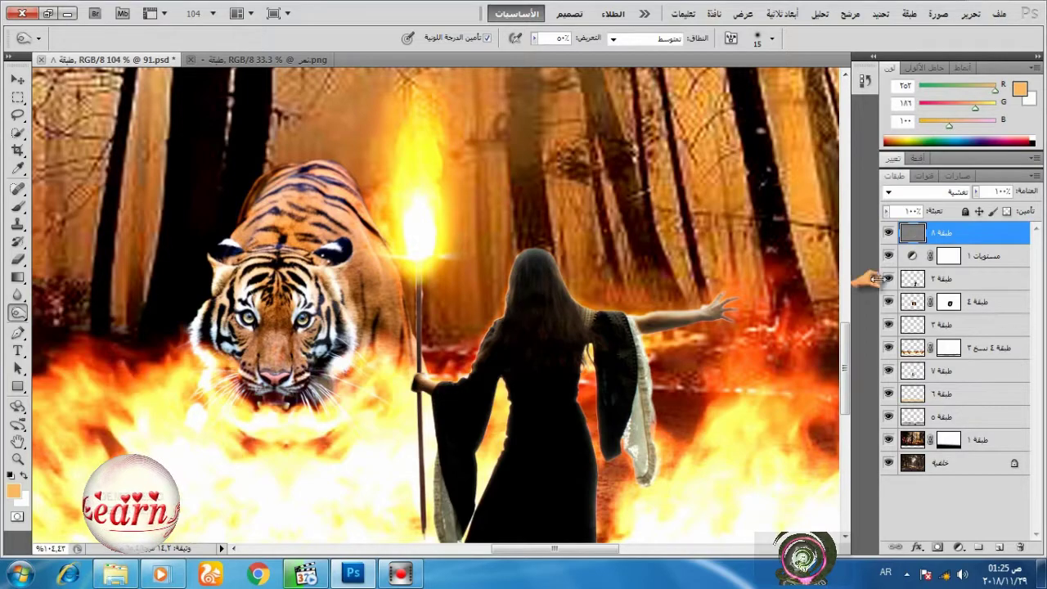
Set the Burn brush size to 34 px for further darkening around the woman.
scroll(790, 367, "down", 4)
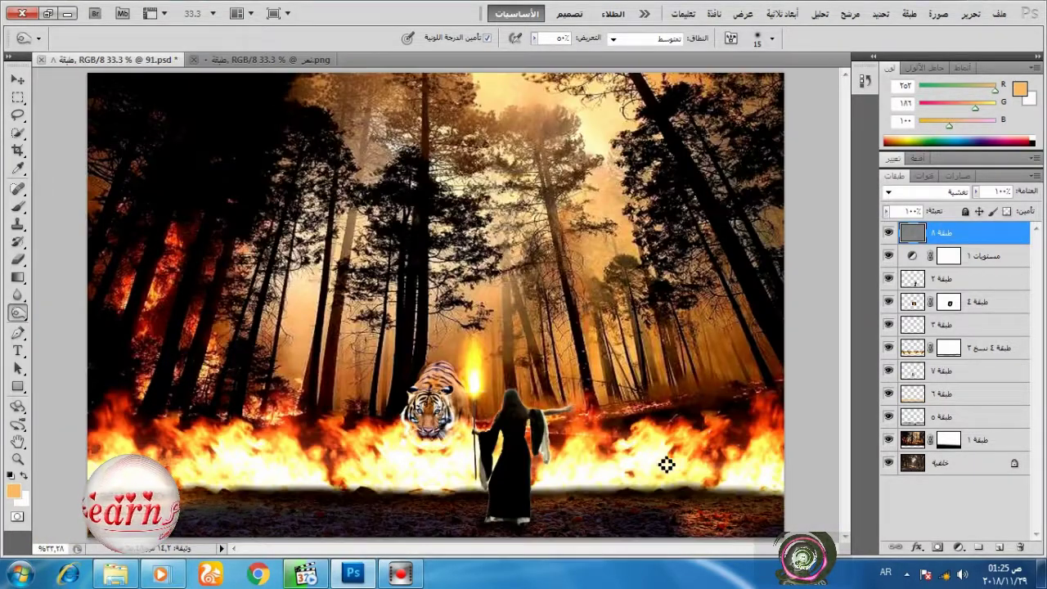
scroll(540, 492, "up", 5)
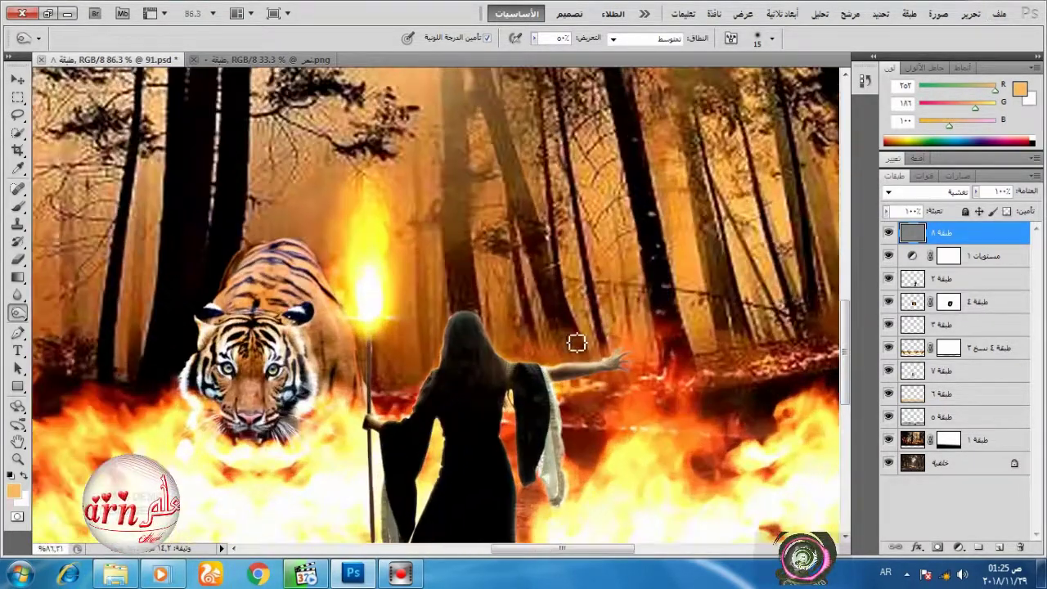
right_click(577, 342)
double_click(664, 331)
type("34")
key("Return")
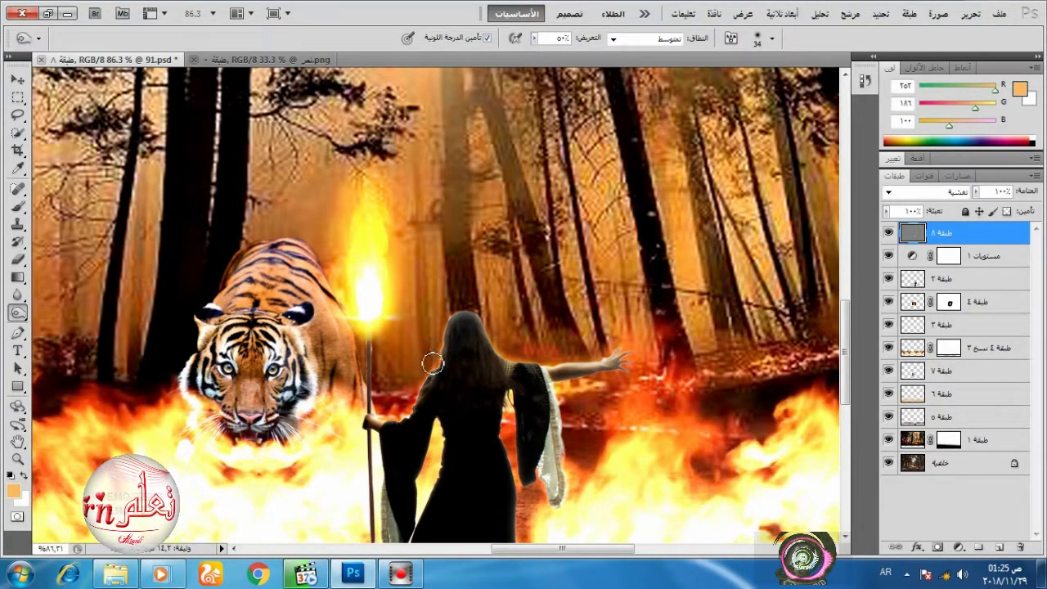
Enlarge the Burn brush to 161 px and darken the far-left area at the base of the flames.
scroll(393, 399, "down", 3)
right_click(278, 467)
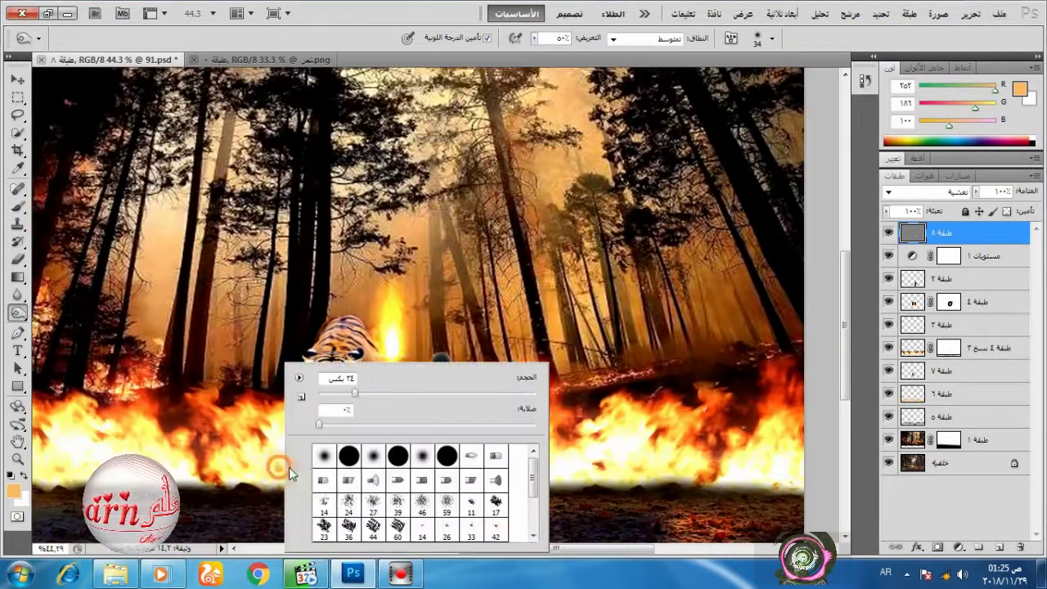
left_click(424, 394)
left_click(50, 483)
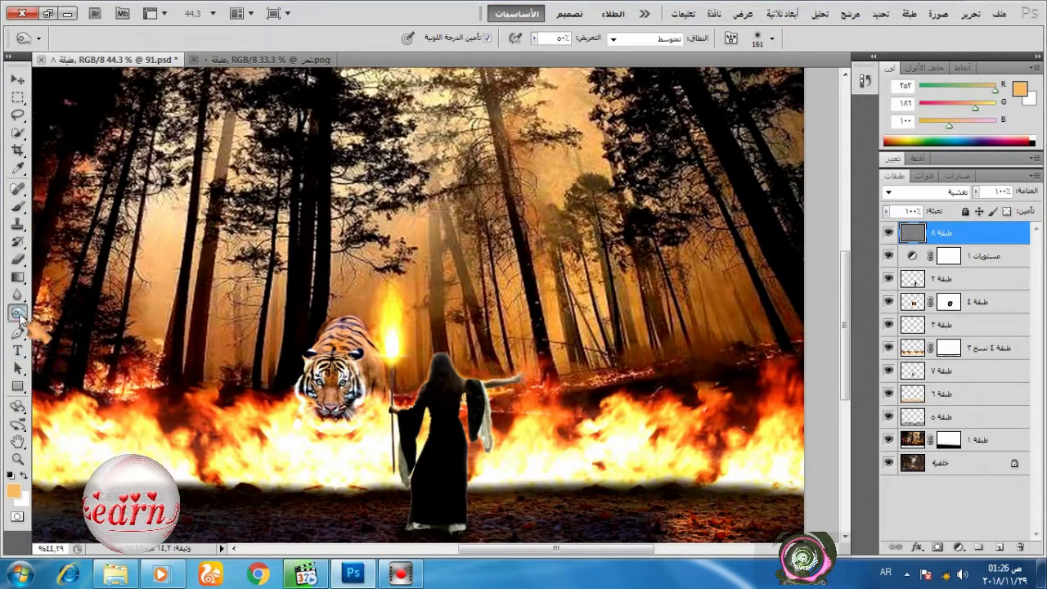
With a 177 px Dodge brush, brighten the ground along the base of the flames and try lightening the tiger's face.
right_click(20, 318)
left_click(63, 310)
right_click(79, 517)
left_click(243, 396)
left_click(78, 509)
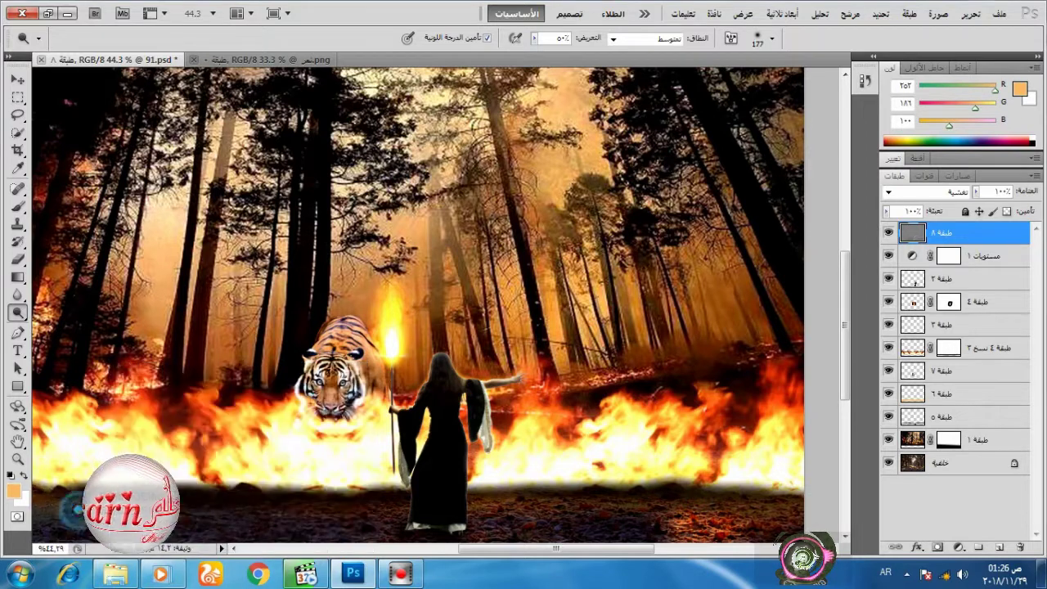
mouse_move(205, 491)
left_mouse_down()
mouse_move(267, 491)
mouse_move(200, 486)
mouse_move(285, 506)
mouse_move(206, 512)
mouse_move(349, 498)
mouse_move(295, 517)
mouse_move(198, 518)
mouse_move(258, 514)
left_mouse_up()
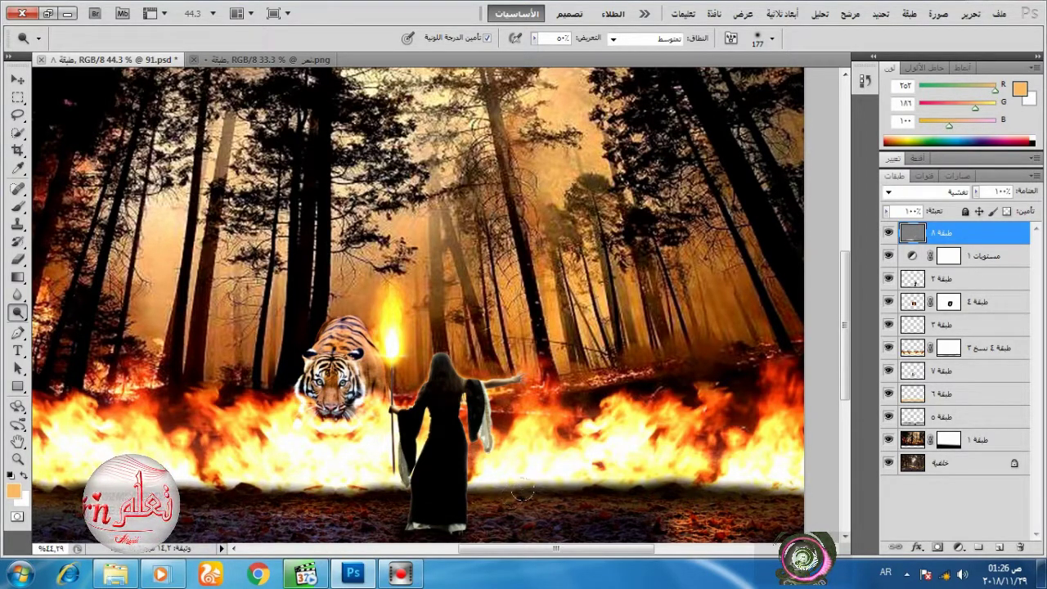
mouse_move(523, 490)
left_mouse_down()
mouse_move(670, 519)
mouse_move(778, 512)
mouse_move(783, 483)
mouse_move(629, 493)
left_mouse_up()
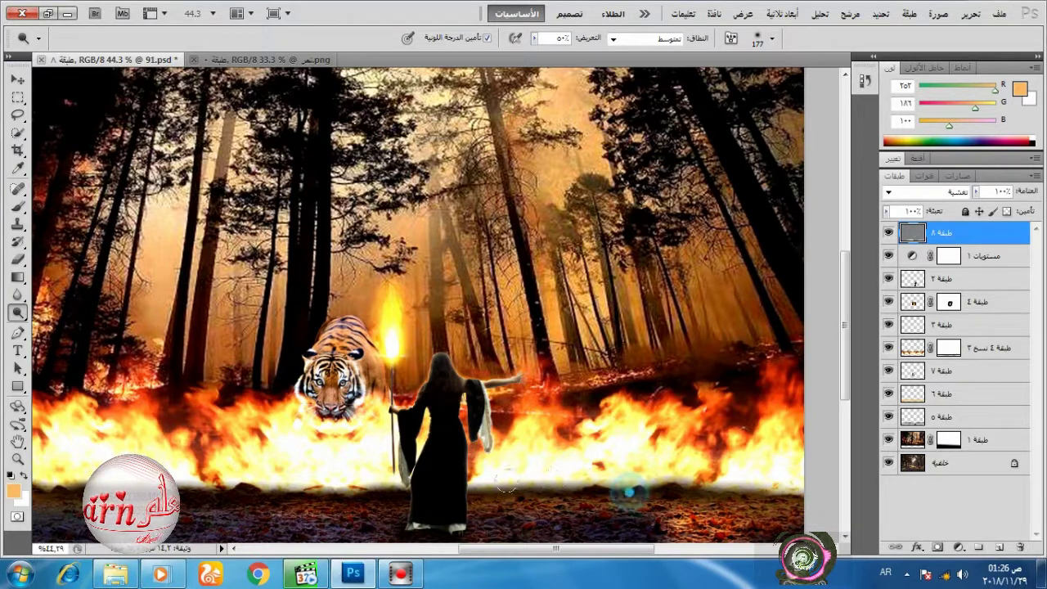
left_click_drag(298, 413, 328, 389)
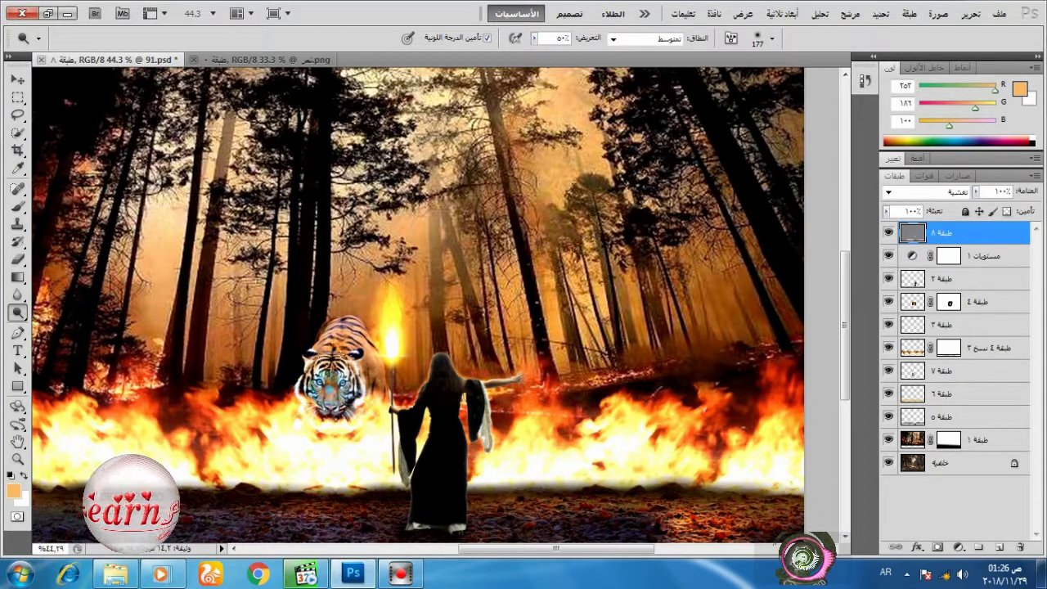
Add a new layer above layer 7 and paint light orange over the tiger's face with a 167 px brush.
left_click(962, 381)
left_click(1000, 546)
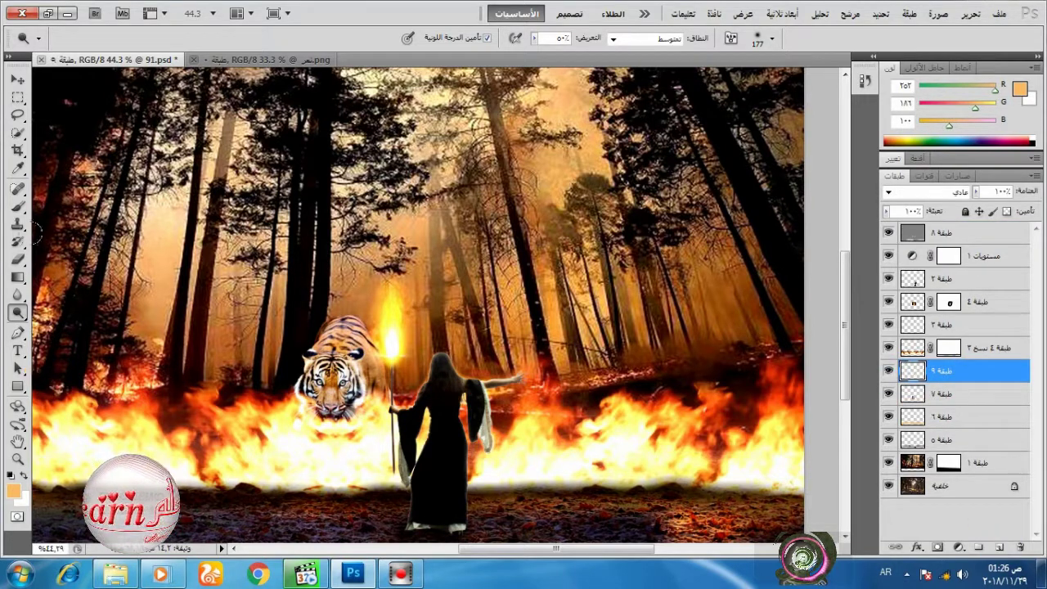
left_click(17, 206)
mouse_move(323, 397)
left_mouse_down()
mouse_move(338, 355)
mouse_move(359, 389)
left_mouse_up()
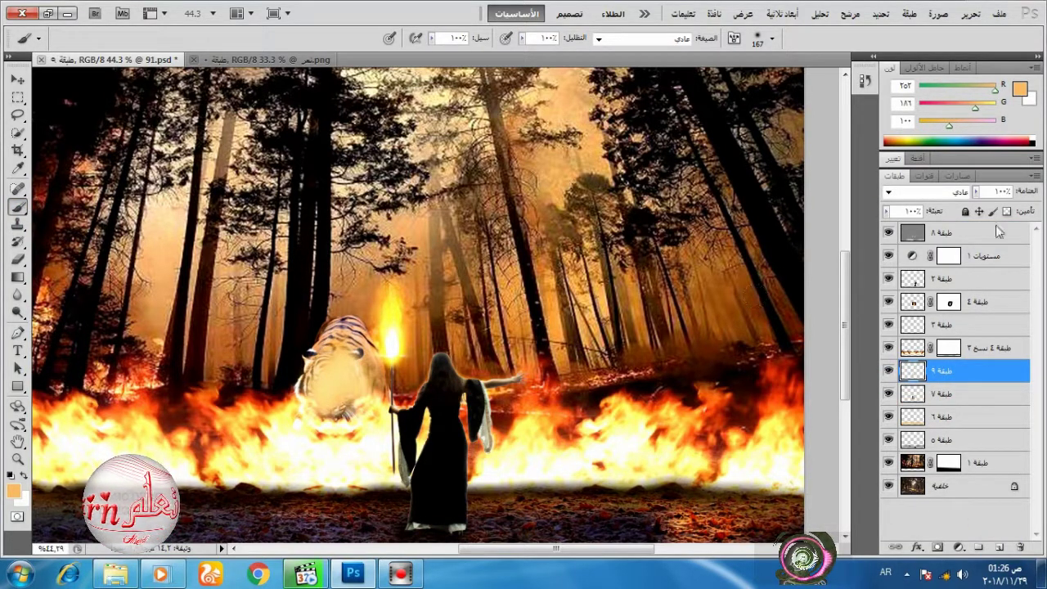
Set the painted layer's blend mode to Overlay and reduce its opacity to 59%.
left_click(952, 193)
left_click(947, 197)
left_click(975, 192)
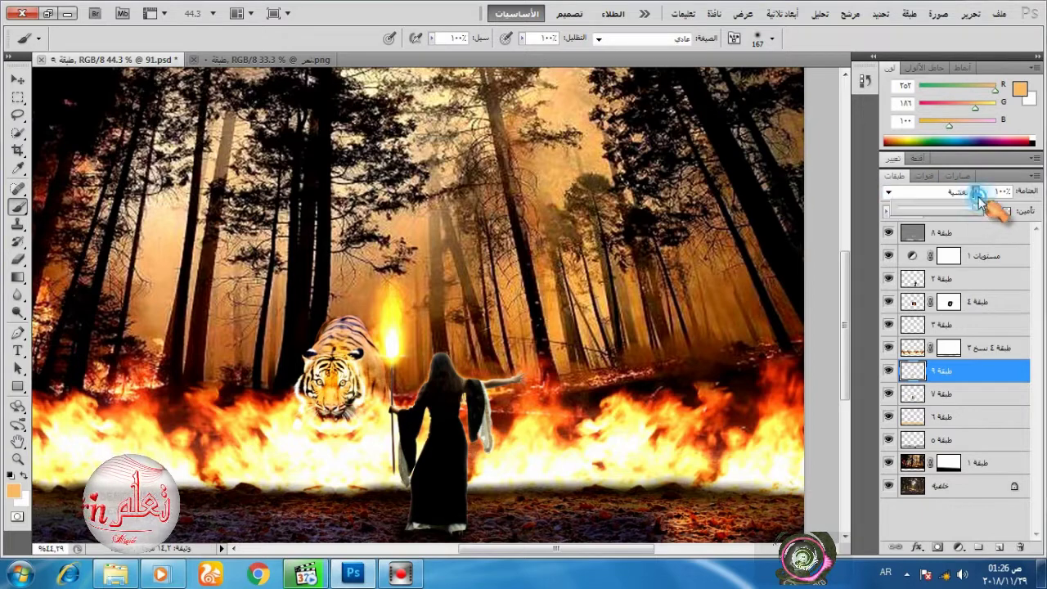
left_click_drag(973, 208, 898, 209)
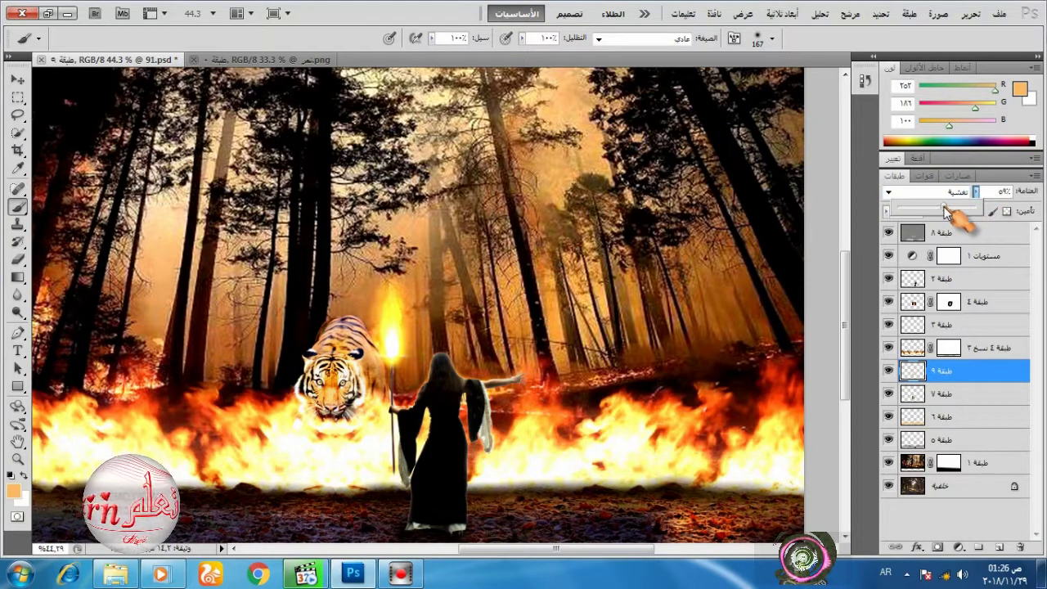
Change the foreground color to orange RGB 255, 161, 65 and paint over the tiger's face on the same layer.
left_click(14, 491)
left_click(227, 422)
left_click(211, 428)
left_click(351, 127)
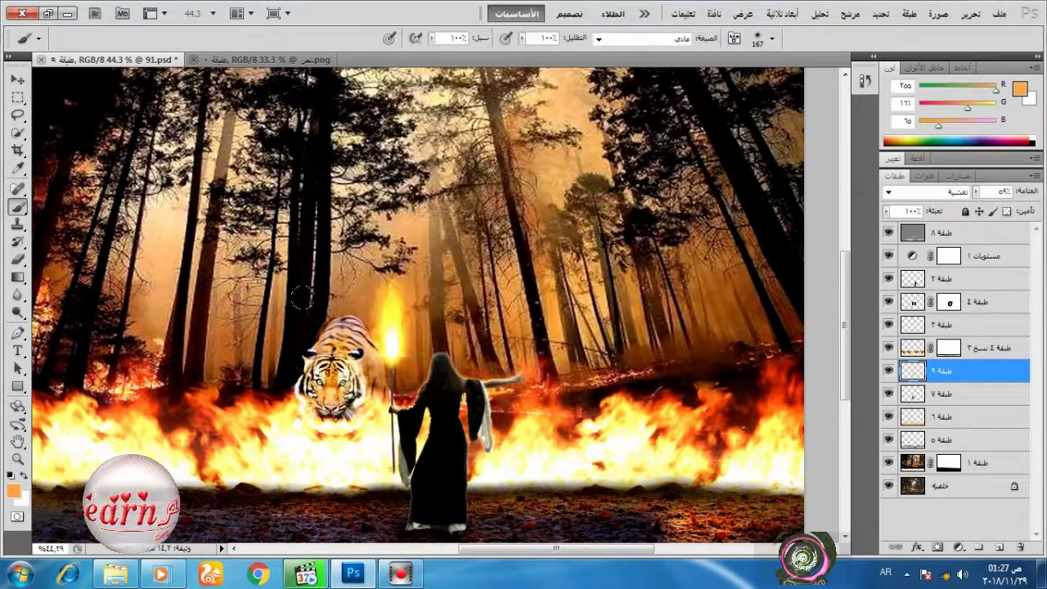
mouse_move(313, 374)
left_mouse_down()
mouse_move(350, 349)
mouse_move(341, 330)
mouse_move(307, 410)
mouse_move(334, 414)
left_mouse_up()
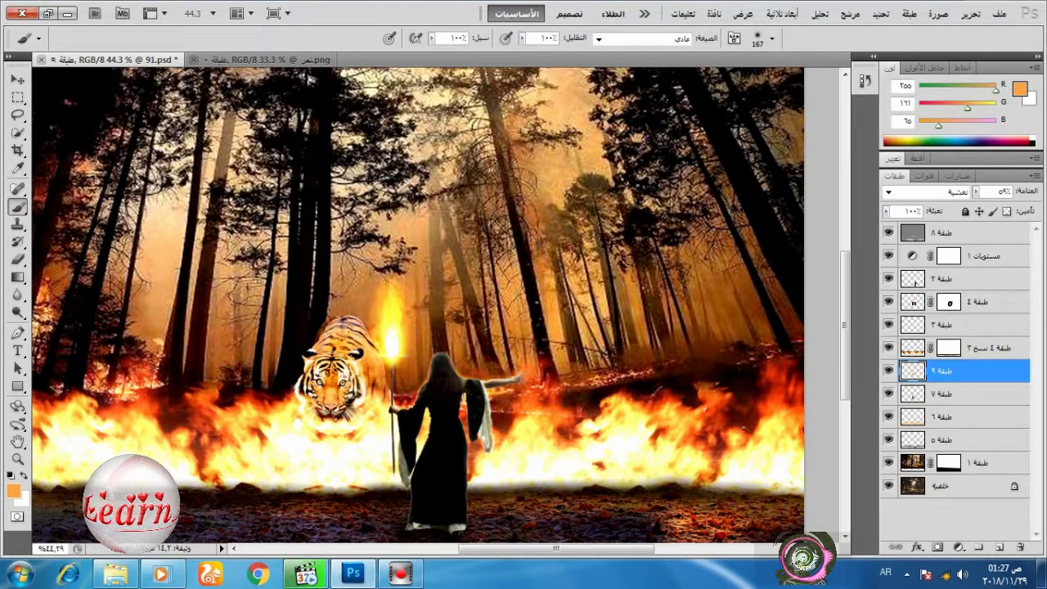
Lower the opacity of the tiger's orange overlay layer to 40%.
left_click(976, 191)
left_click_drag(970, 205, 964, 214)
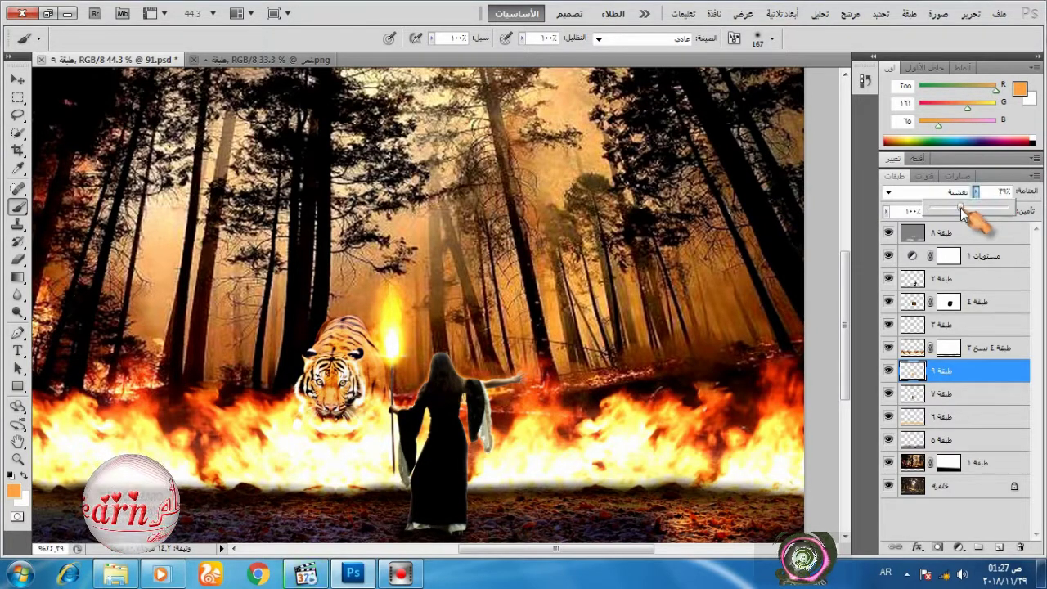
scroll(400, 274, "down", 2)
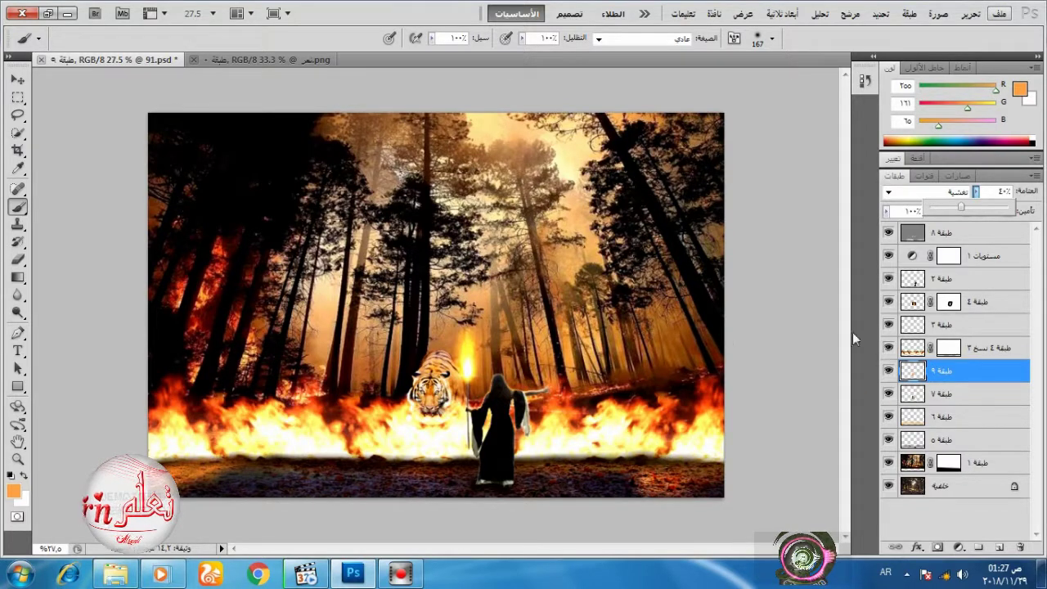
Add a Curves adjustment layer above the gray layer and adjust the highlight end of its curve.
left_click(988, 237)
left_click(959, 546)
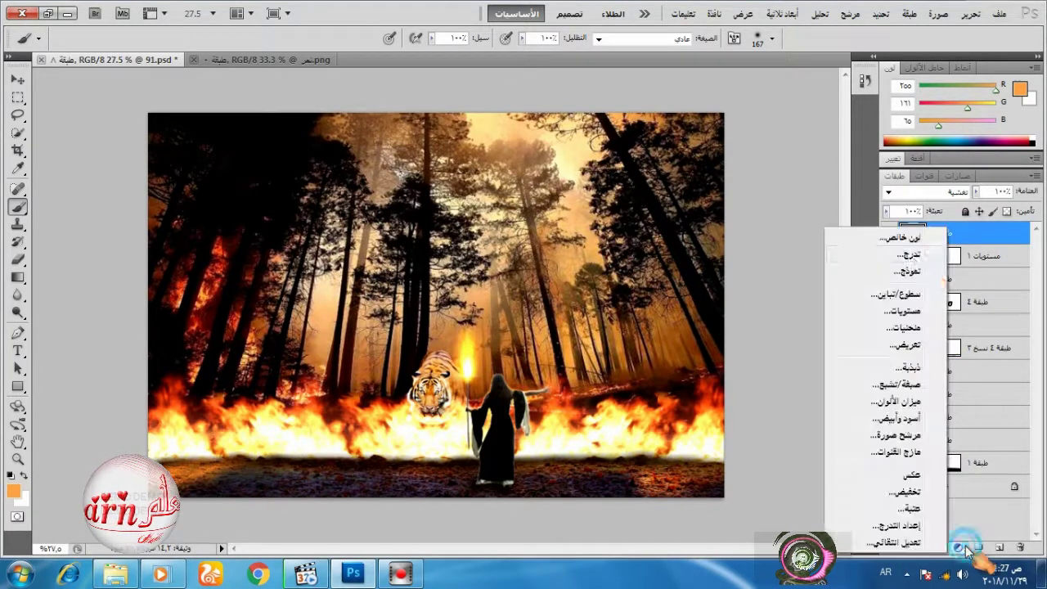
left_click(920, 339)
mouse_move(1008, 222)
left_mouse_down()
mouse_move(1008, 237)
mouse_move(1001, 223)
left_mouse_up()
left_click(978, 203)
left_click(982, 217)
left_click(895, 433)
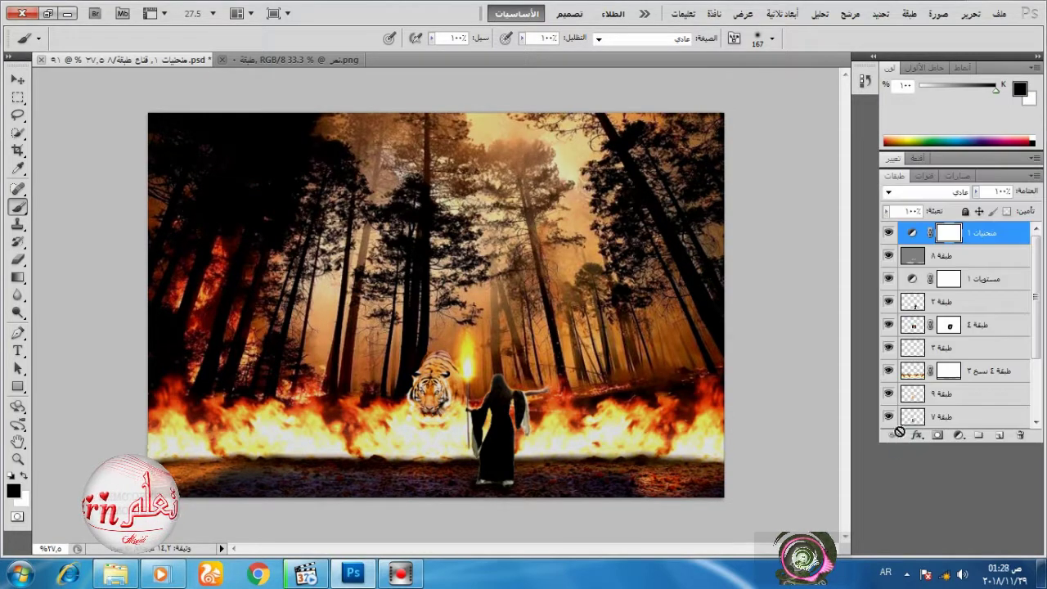
Check layer 4's visibility, add a new layer above layer 3, and replace the current brushes with the smoke set "دخان روعة".
left_click_drag(1035, 331, 1035, 387)
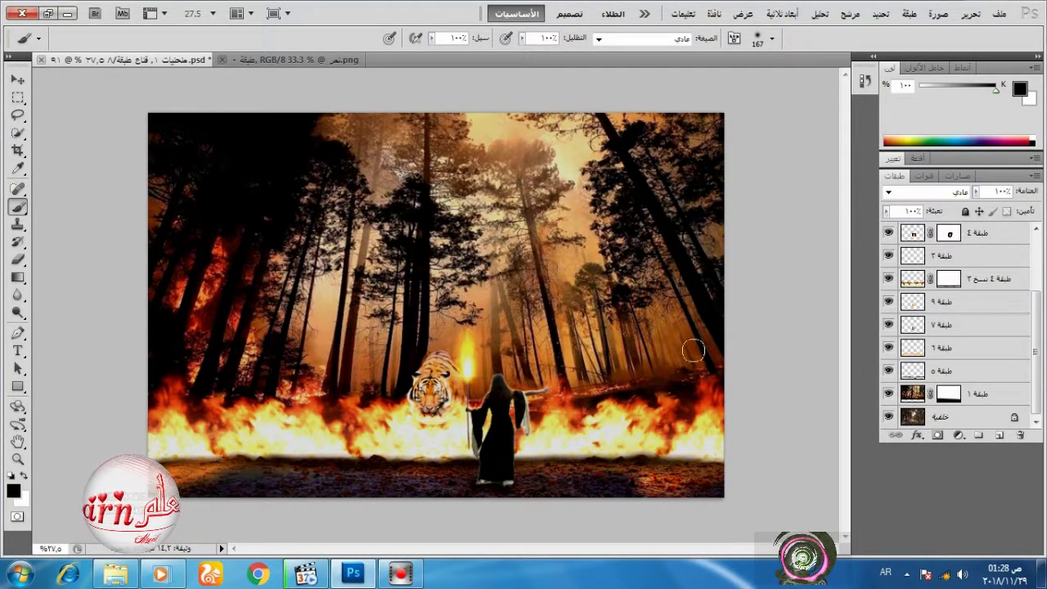
scroll(937, 353, "up", 2)
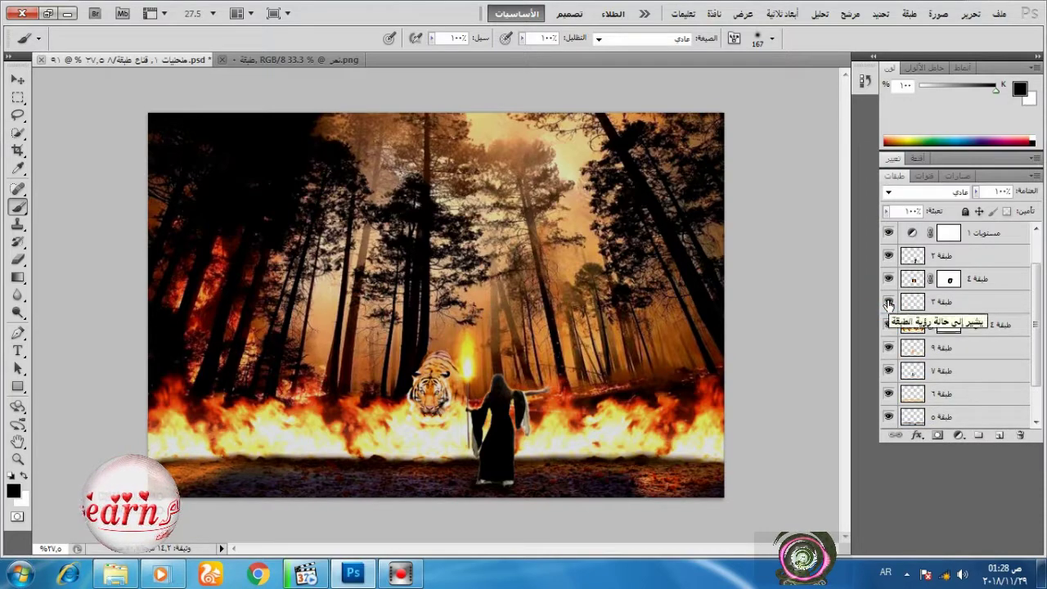
left_click(891, 282)
left_click(891, 283)
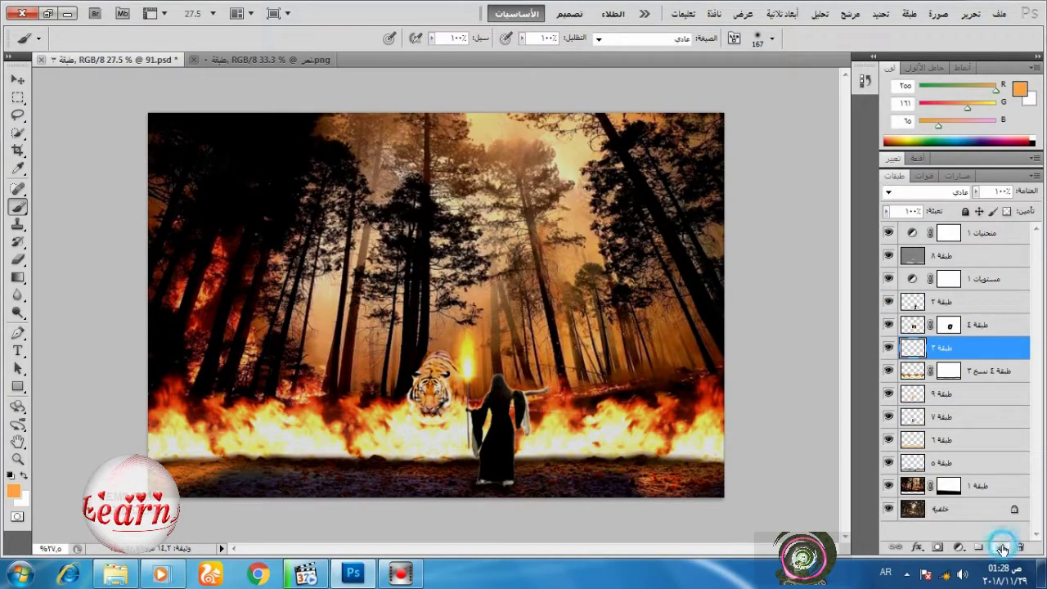
right_click(515, 328)
left_click(534, 340)
left_click(532, 303)
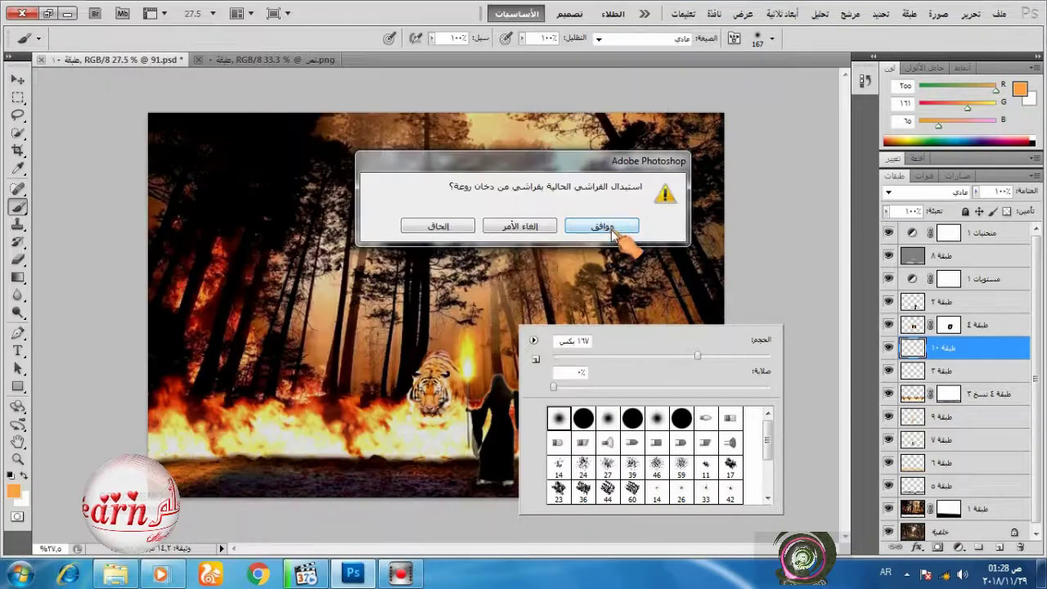
left_click(612, 231)
Choose the 2224 smoke brush at 430 px and stamp white smoke just above the torch flame.
left_click(731, 418)
left_click(741, 356)
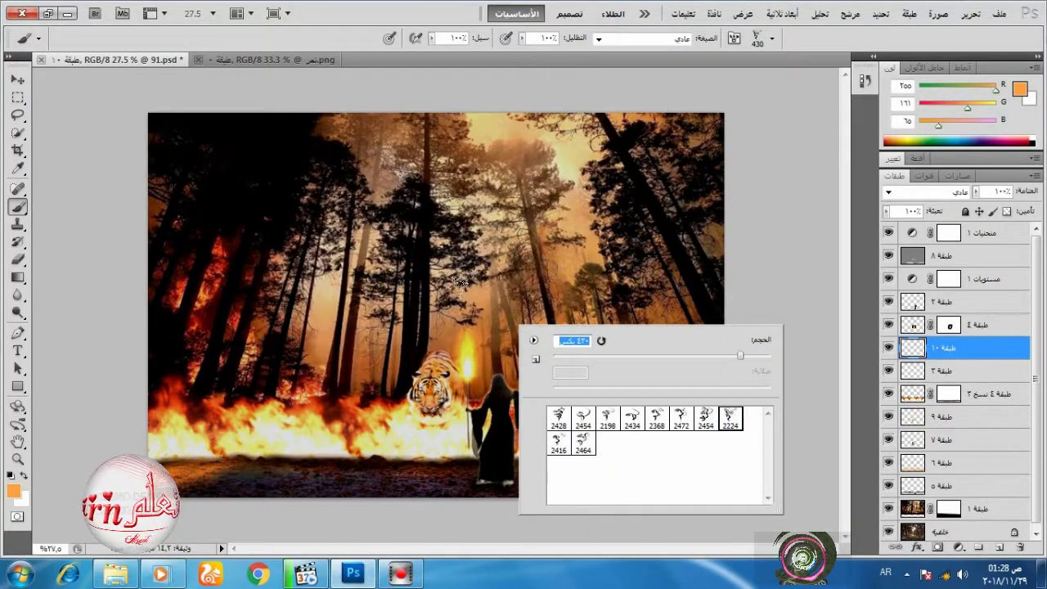
left_click(462, 287)
key("x")
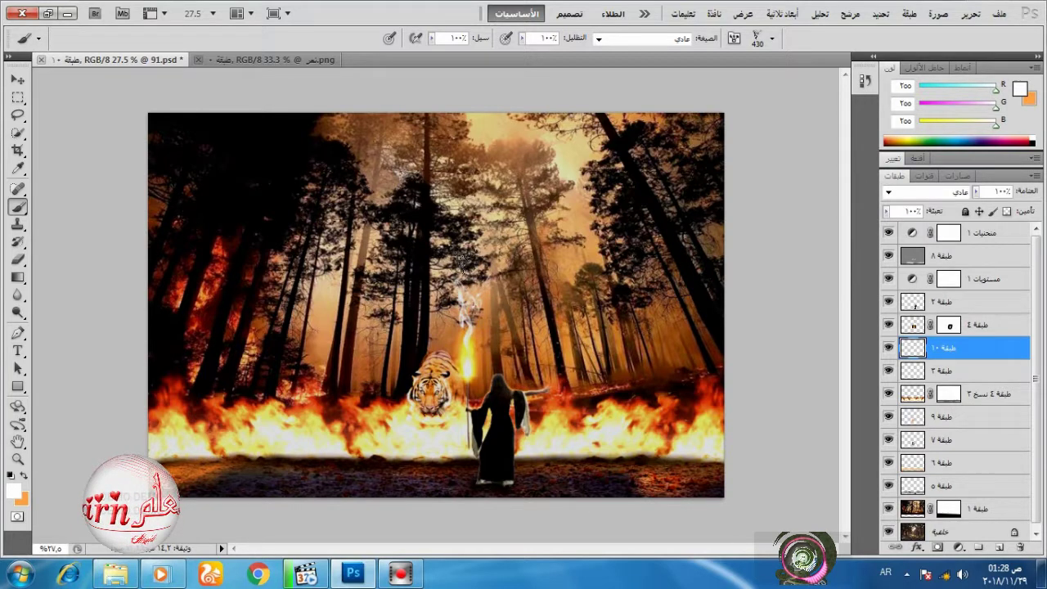
left_click(473, 288)
Switch to the 2472 smoke brush at 196 px and stamp white smoke over the upper part of the torch flame.
right_click(555, 336)
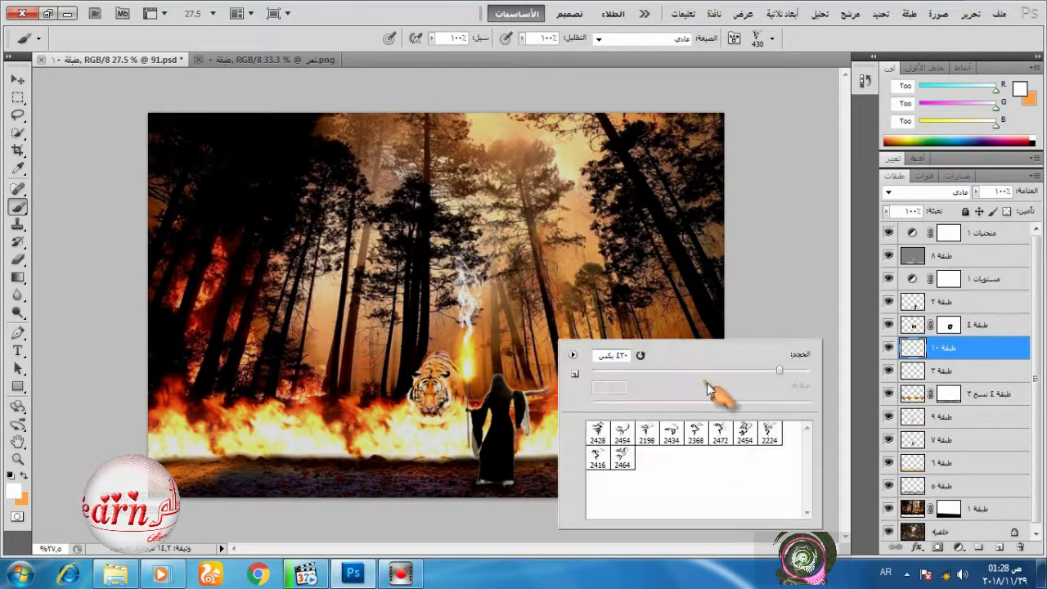
left_click(721, 428)
left_click(752, 371)
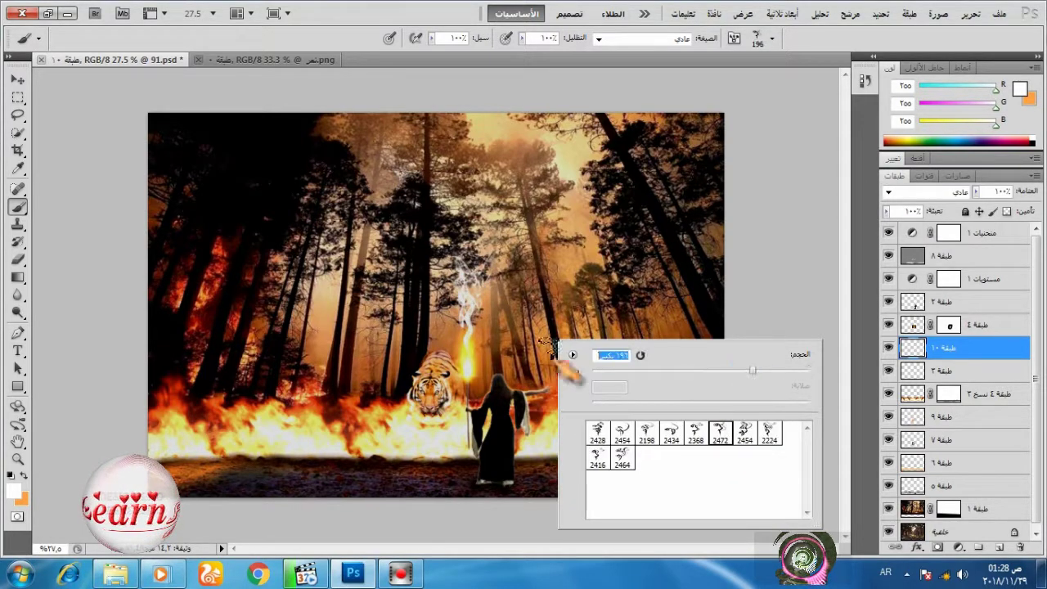
left_click(476, 338)
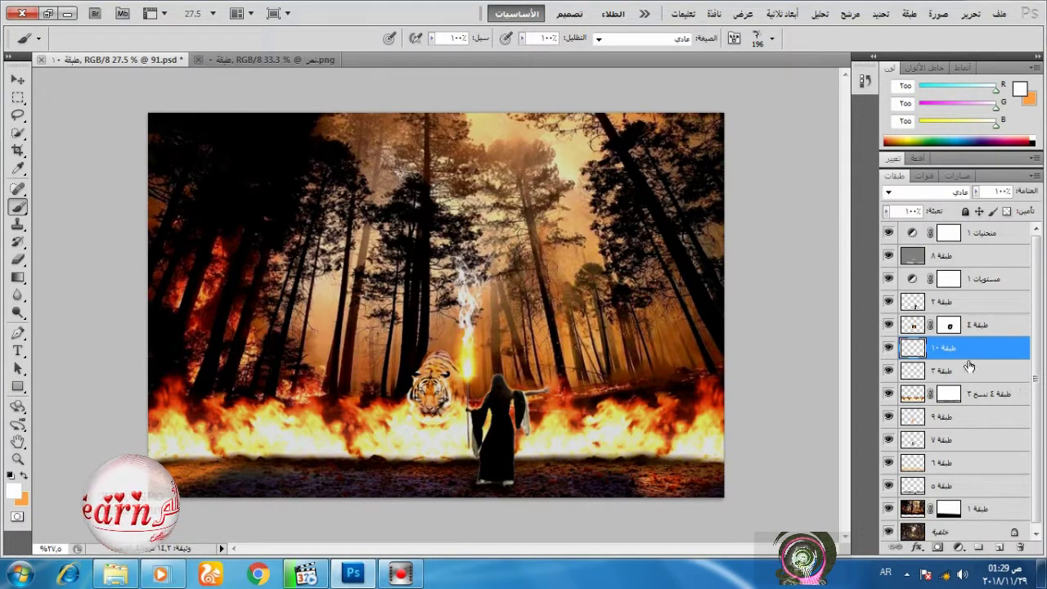
Add a Selective Color adjustment above the smoke layer, using the Absolute method with Black at +18% for Whites.
left_click(962, 549)
left_click(934, 481)
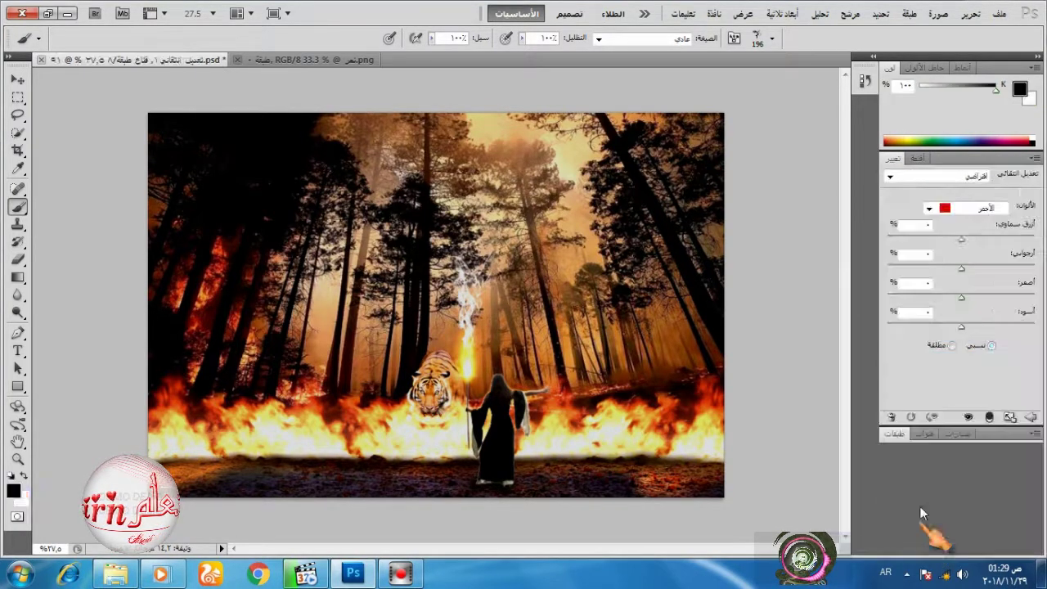
left_click(974, 211)
left_click(951, 344)
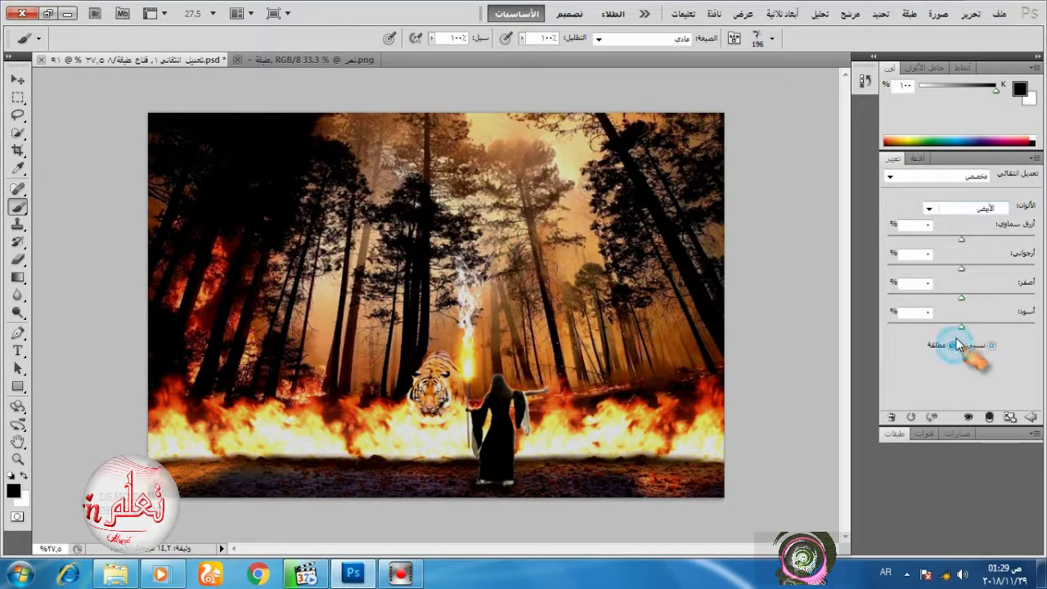
left_click_drag(961, 327, 974, 327)
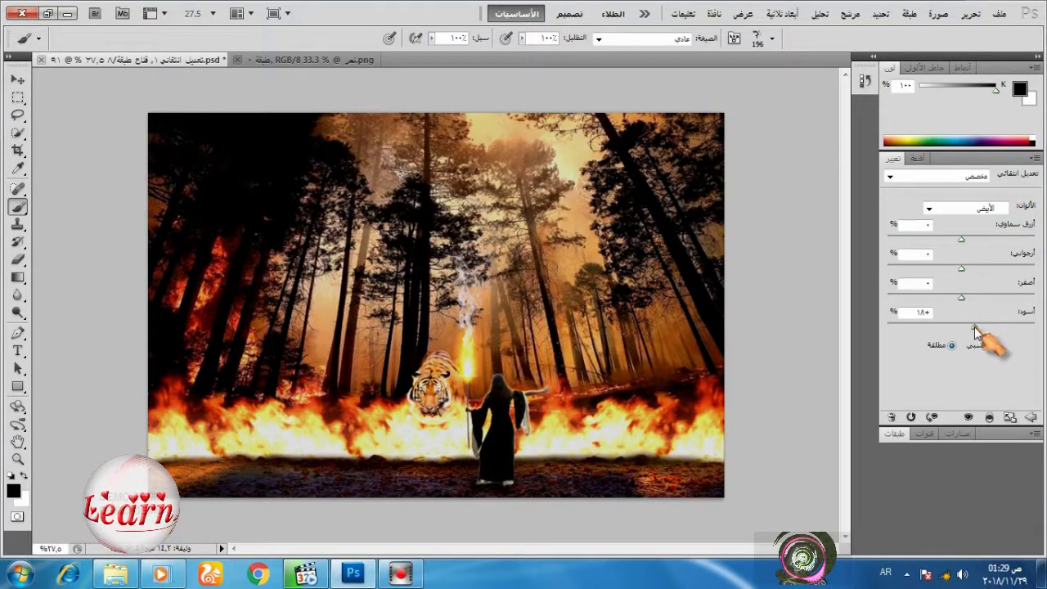
Add a Levels adjustment layer above the Selective Color layer with the black input level at 11.
left_click(894, 434)
left_click(961, 434)
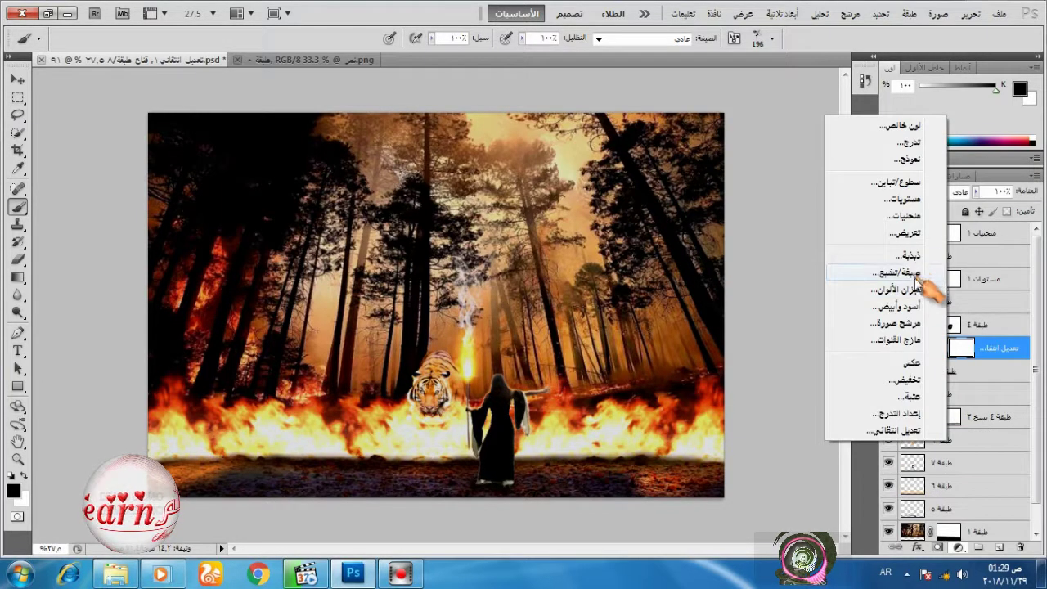
left_click(912, 199)
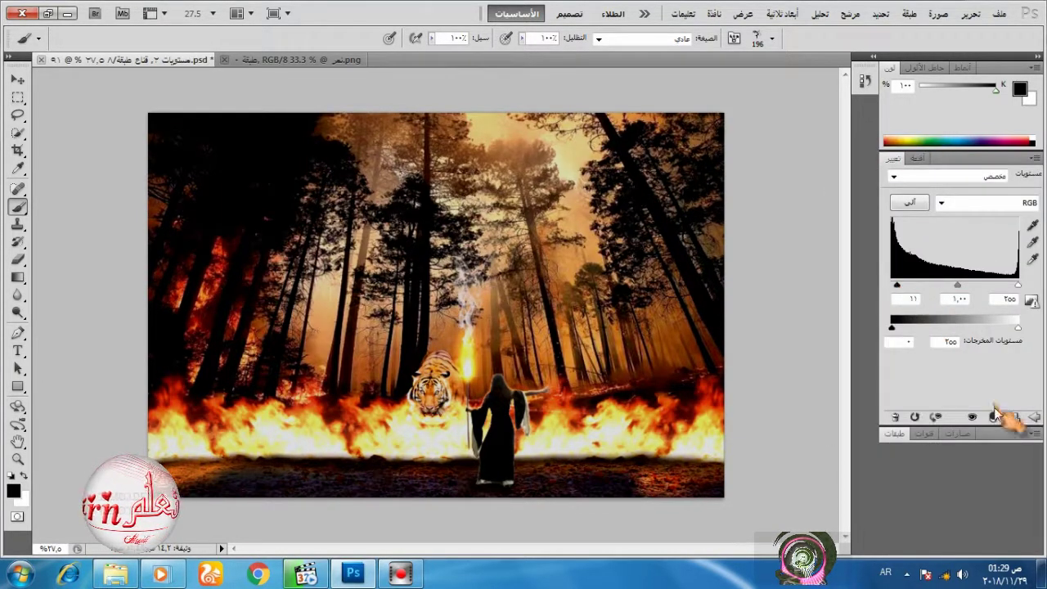
Set the smoke's Levels adjustment to input levels 63 and 252 and the output black level to 62.
left_click_drag(897, 285, 912, 286)
left_click_drag(1018, 286, 1016, 286)
left_click_drag(892, 328, 922, 329)
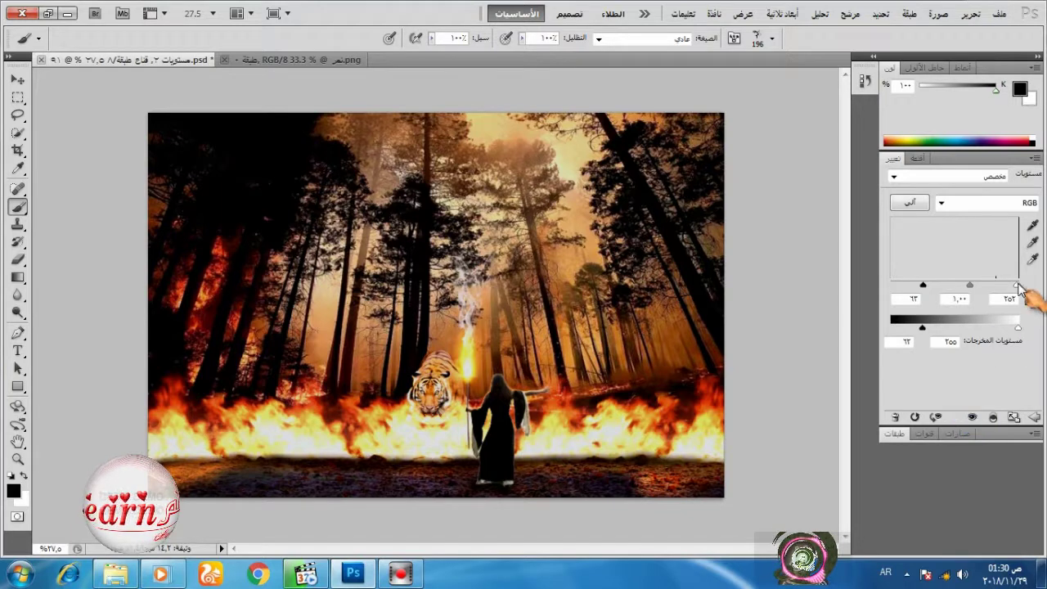
left_click(896, 435)
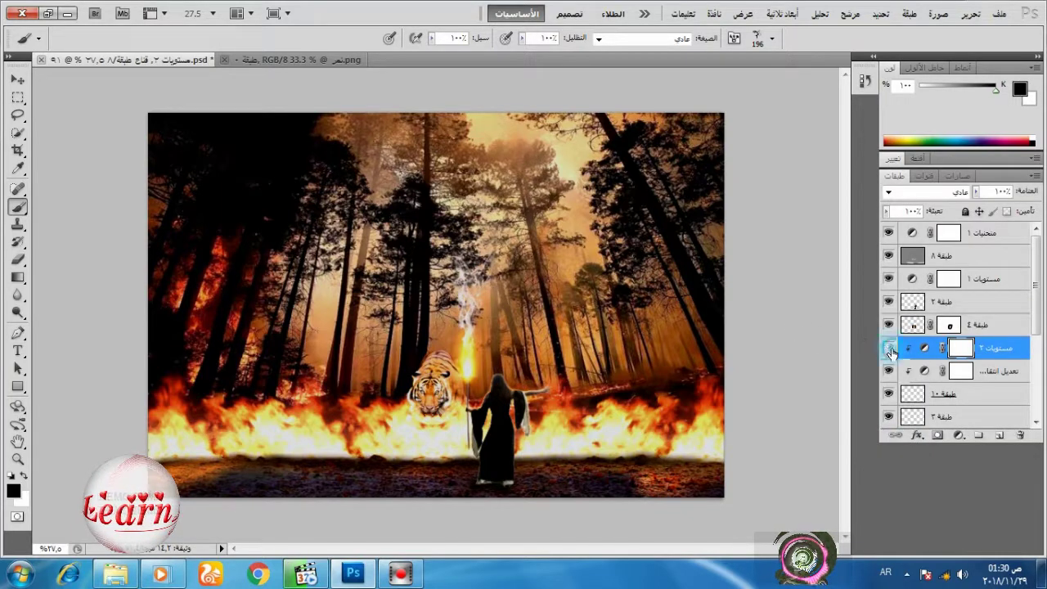
Restore the default brush set and choose the 13 px soft round brush with 0% hardness.
right_click(532, 240)
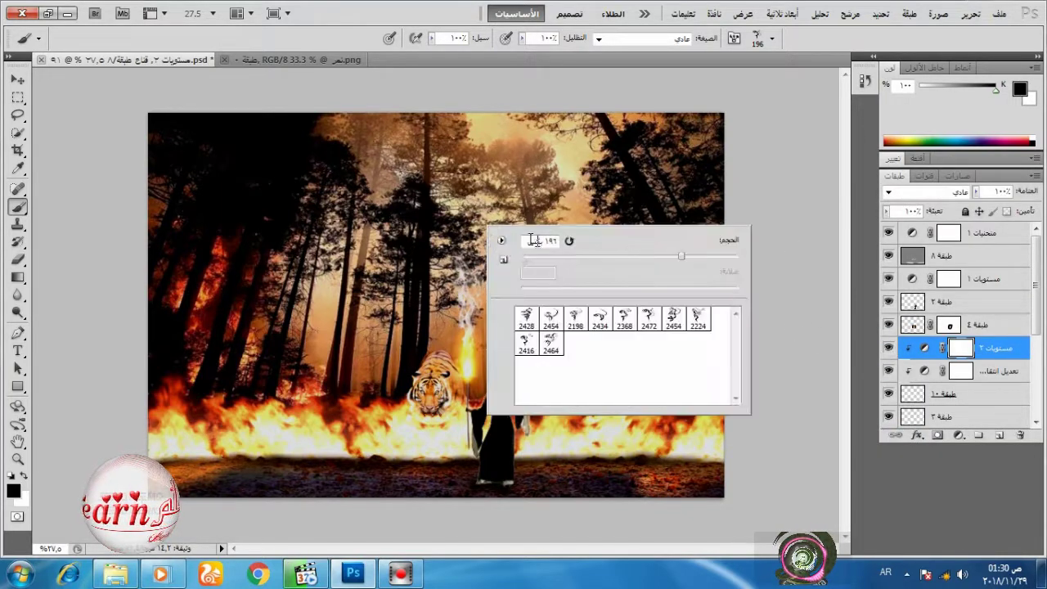
left_click(502, 240)
left_click(614, 199)
left_click(595, 238)
left_click(525, 316)
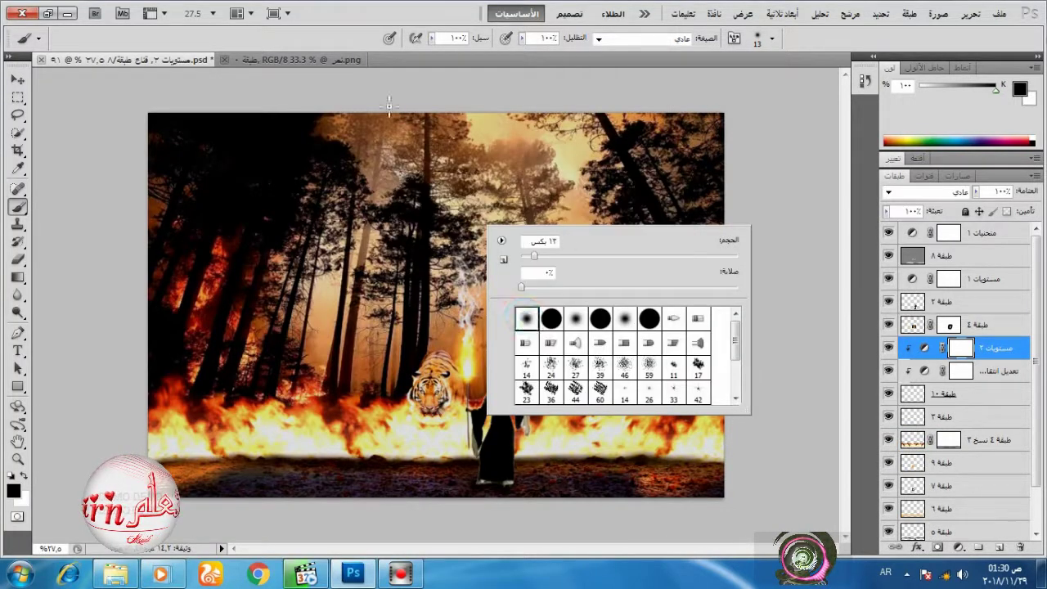
left_click(347, 38)
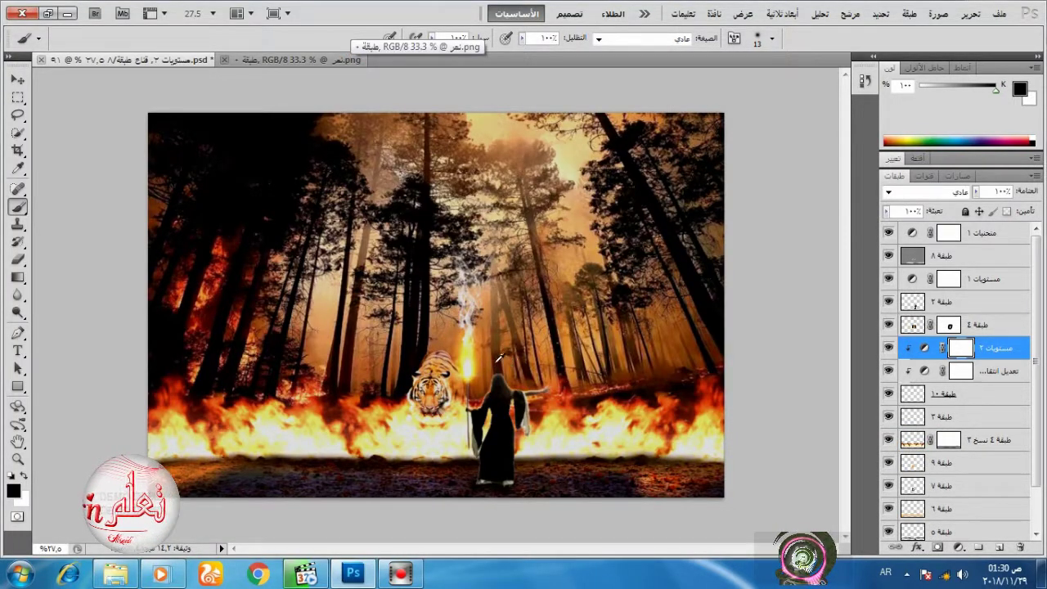
Compare the image with and without the smoke's Levels layer, and add a top Color Balance adjustment with midtones at +43 toward red.
key("ctrl+minus")
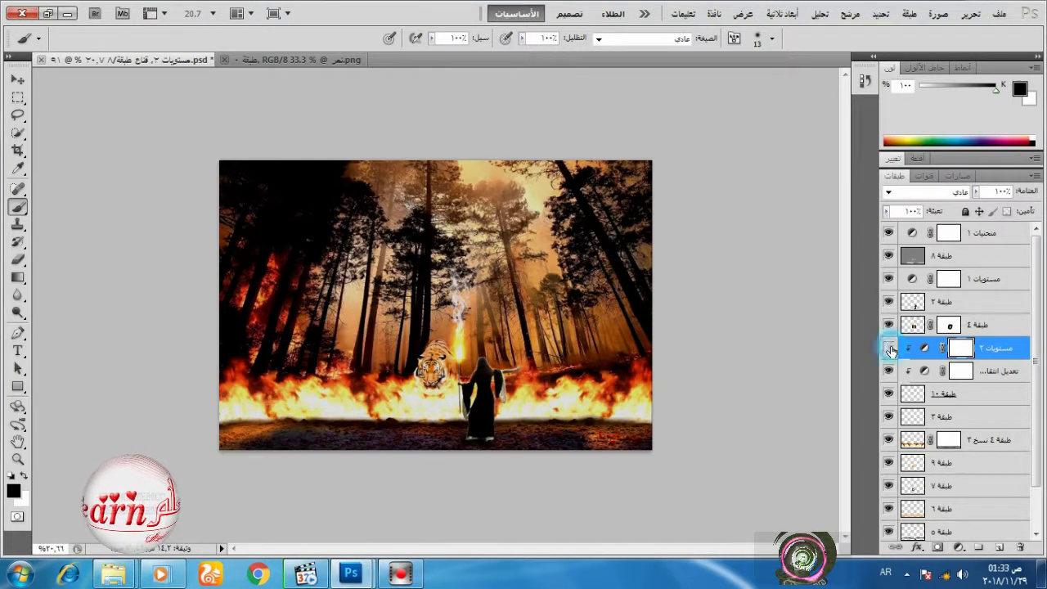
left_click(891, 349)
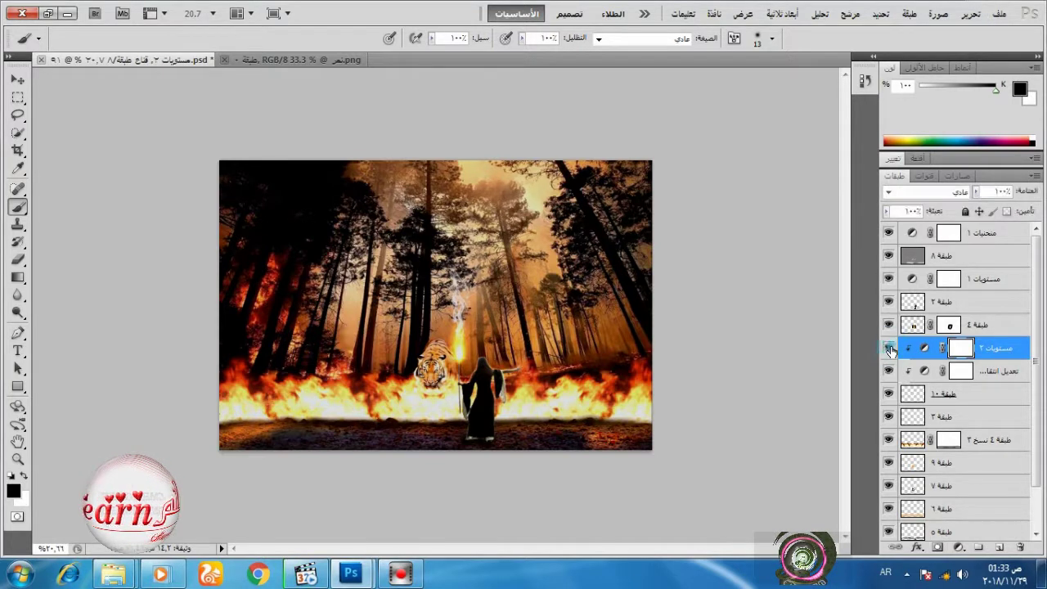
left_click(979, 238)
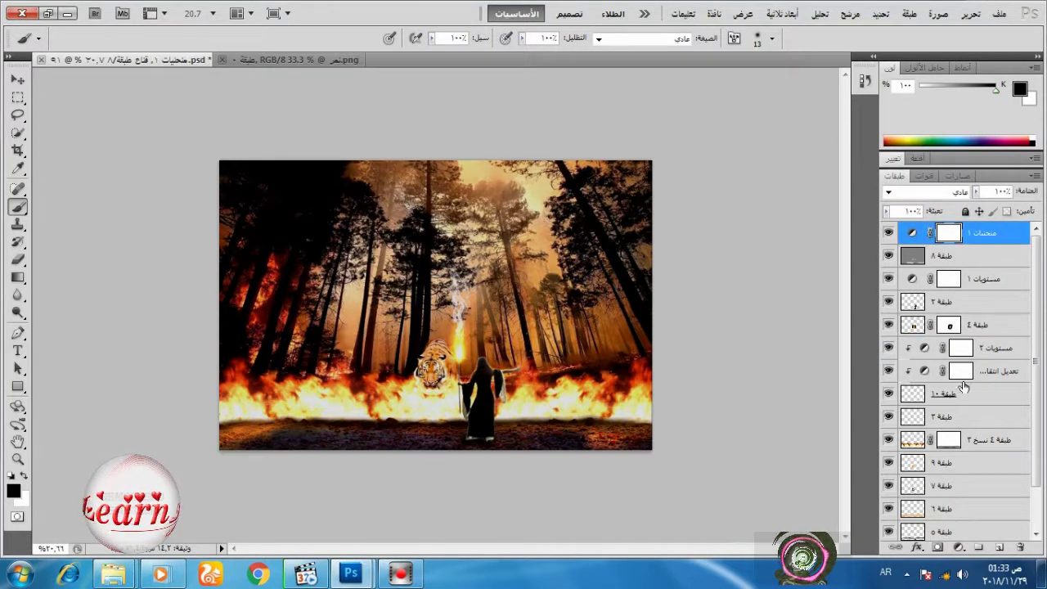
left_click(959, 547)
left_click(927, 427)
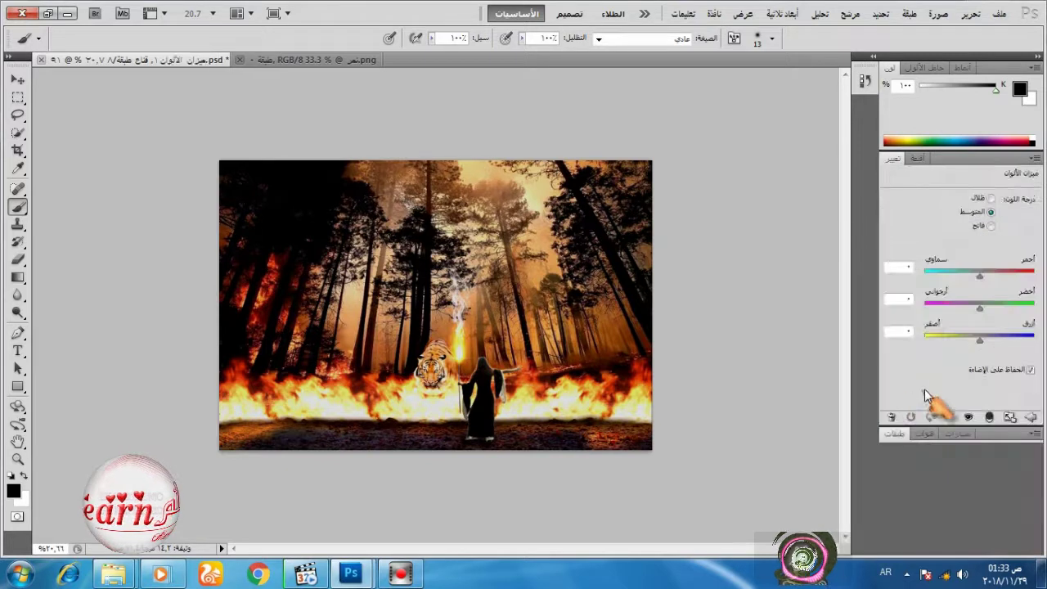
left_click_drag(980, 277, 988, 282)
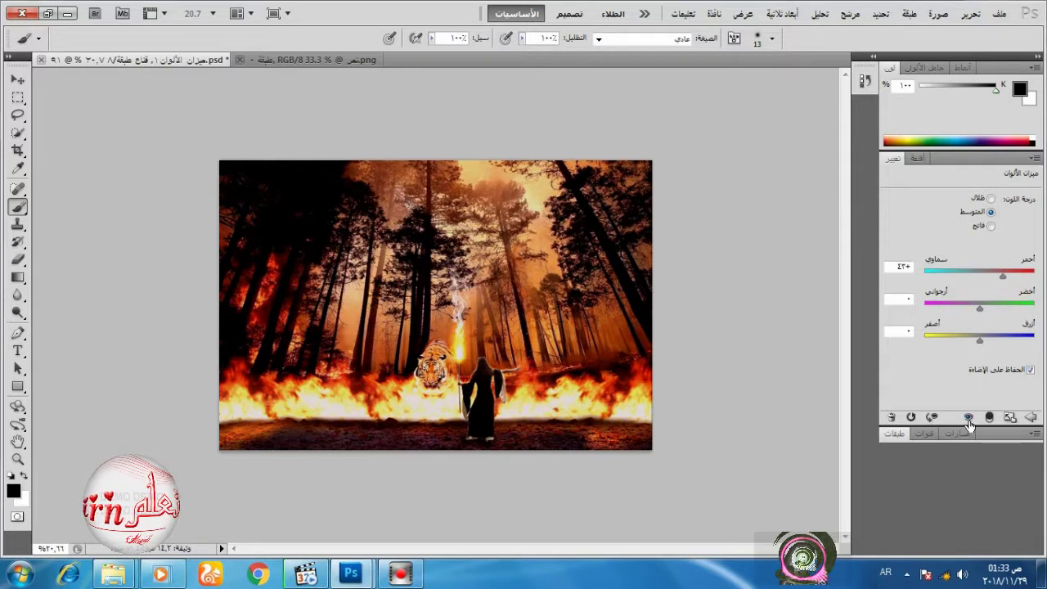
Set the Color Balance shadows to +5 toward blue and compare the image with and without the adjustment.
left_click(990, 197)
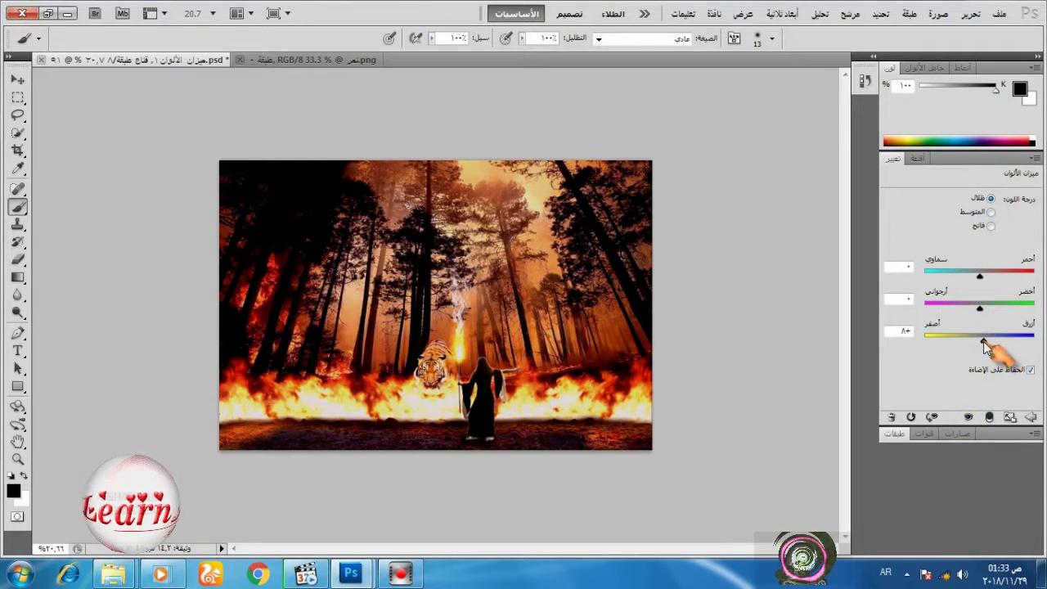
left_click(970, 418)
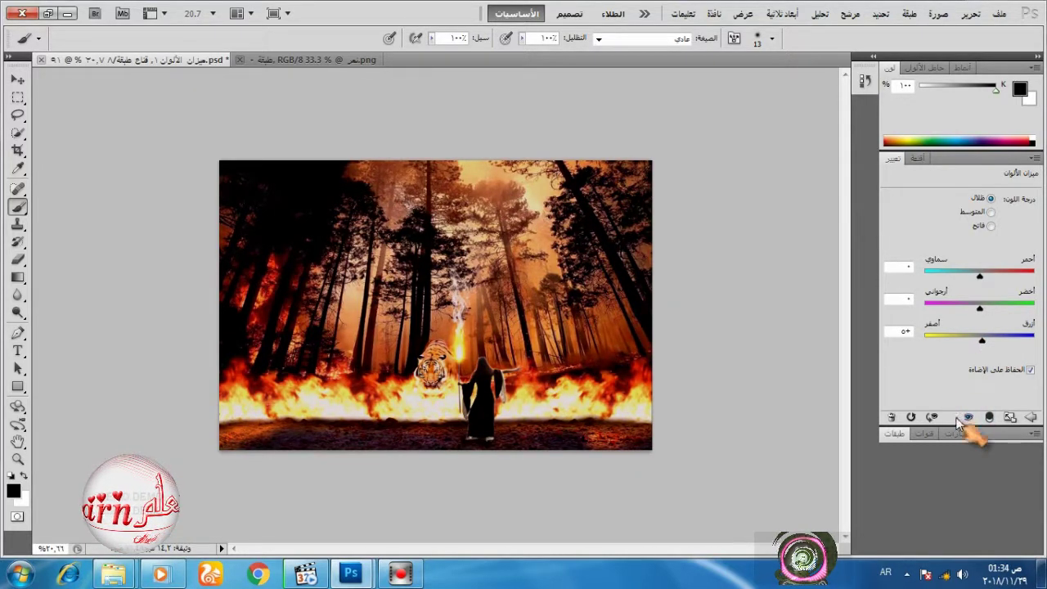
left_click(896, 435)
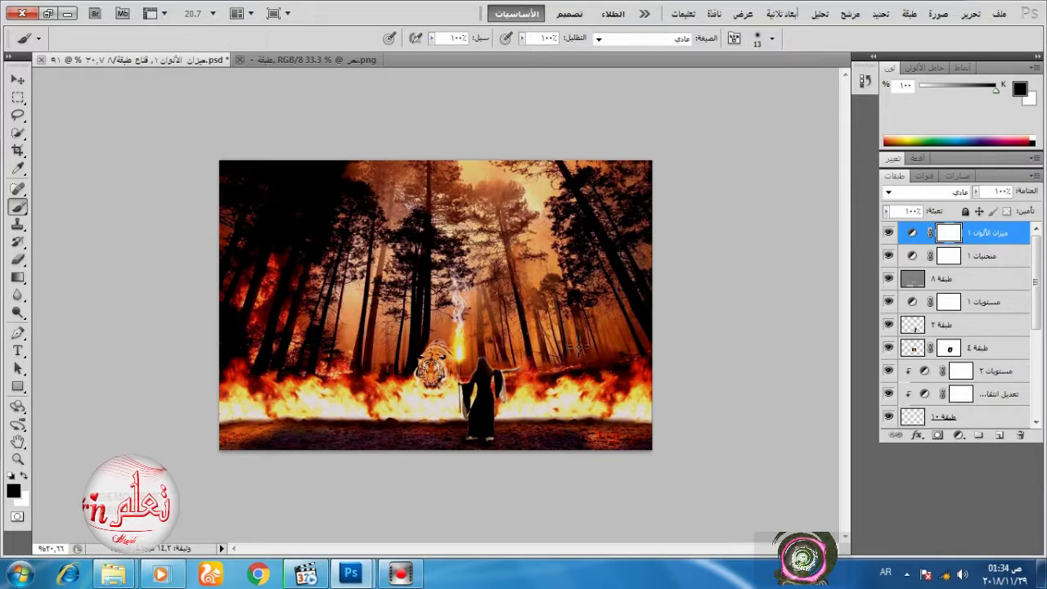
Lower the opacity of the ground layer طبقة ٥ to 24%.
key("ctrl+0")
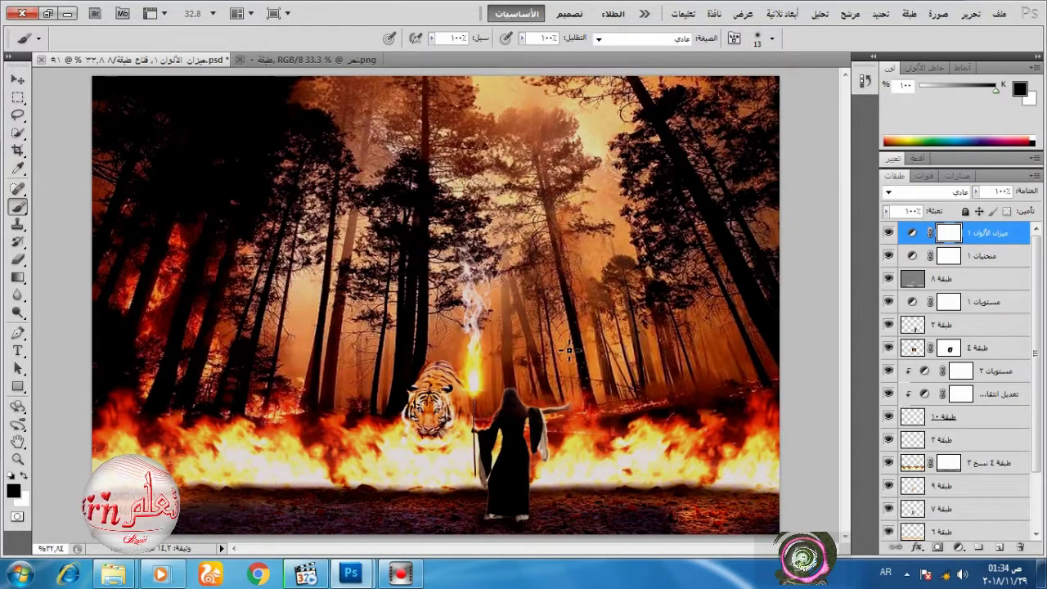
scroll(573, 340, "down", 1)
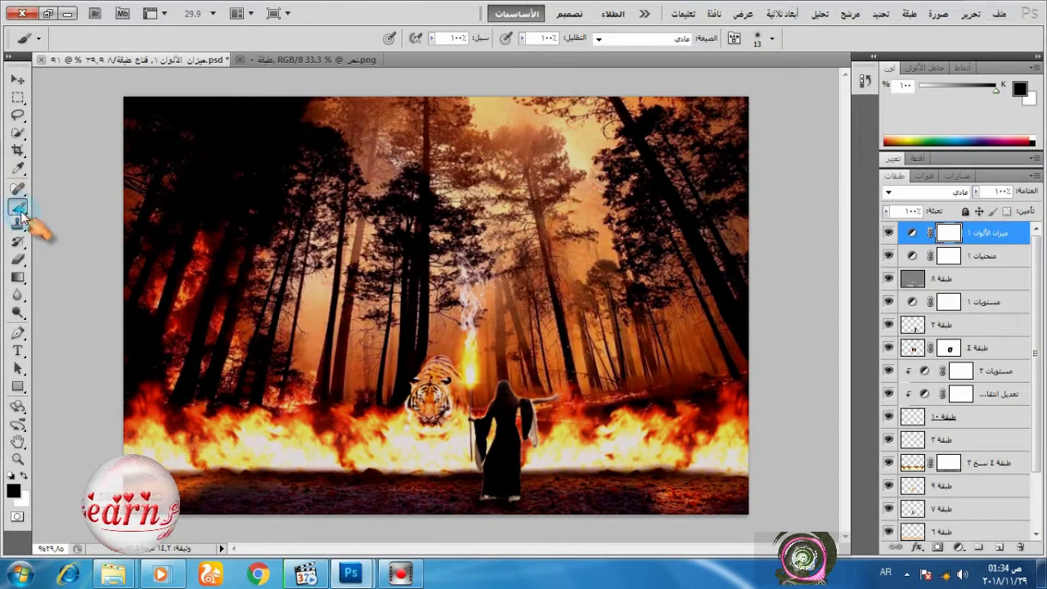
scroll(988, 425, "down", 3)
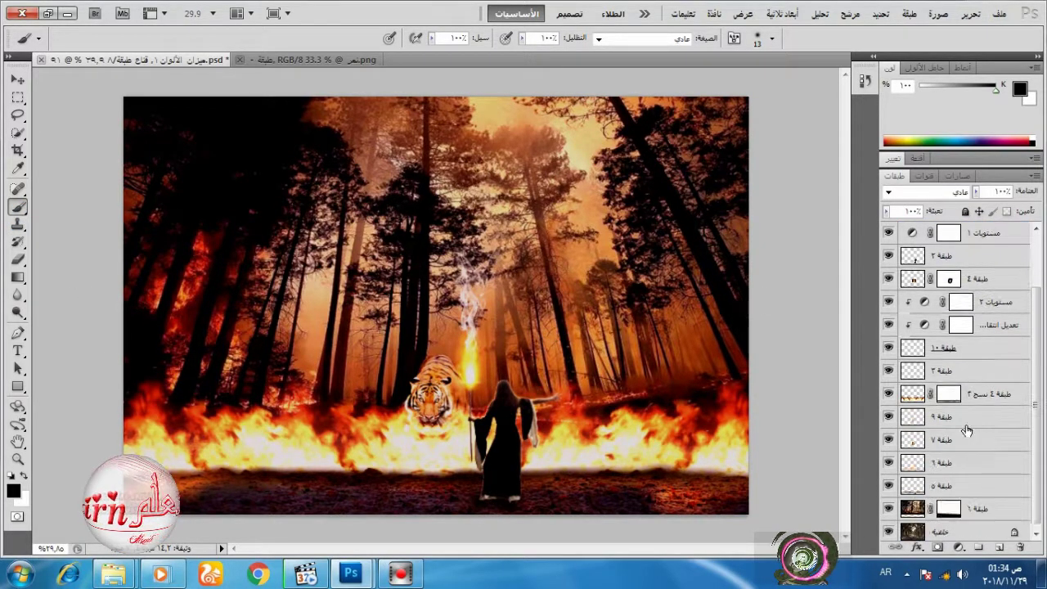
left_click(916, 485)
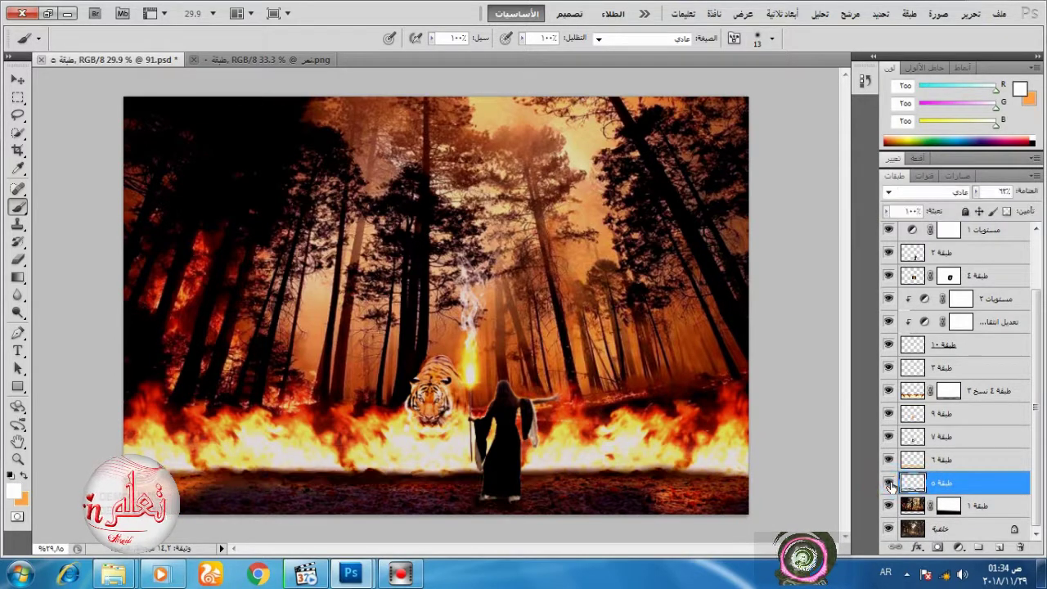
left_click(975, 191)
left_click_drag(974, 207, 945, 211)
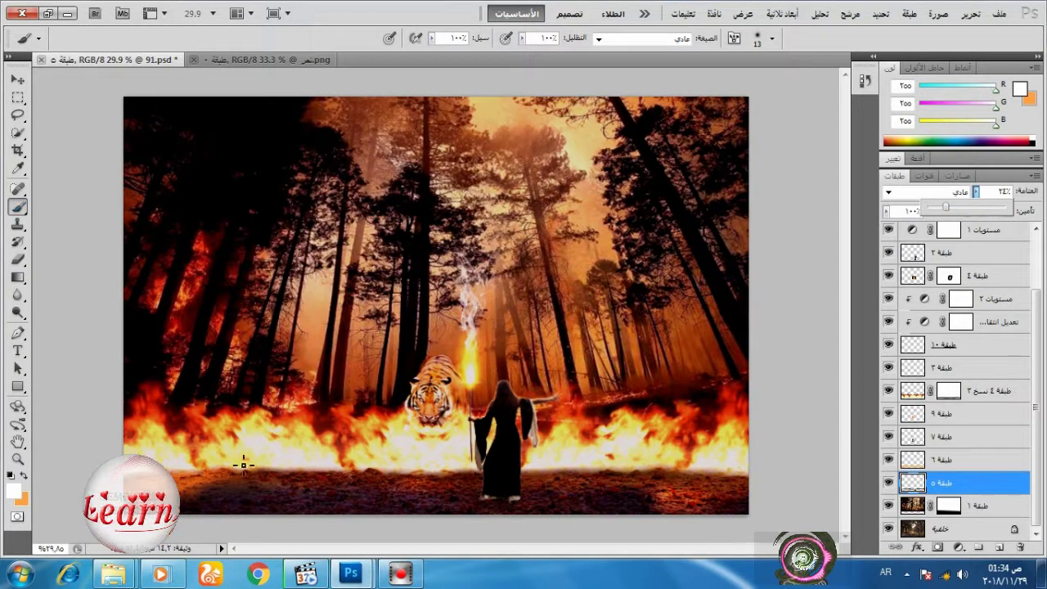
Paint black on the ground beside the woman's feet on layer طبقة ٥ with a soft 154 px brush.
left_click(11, 475)
right_click(498, 488)
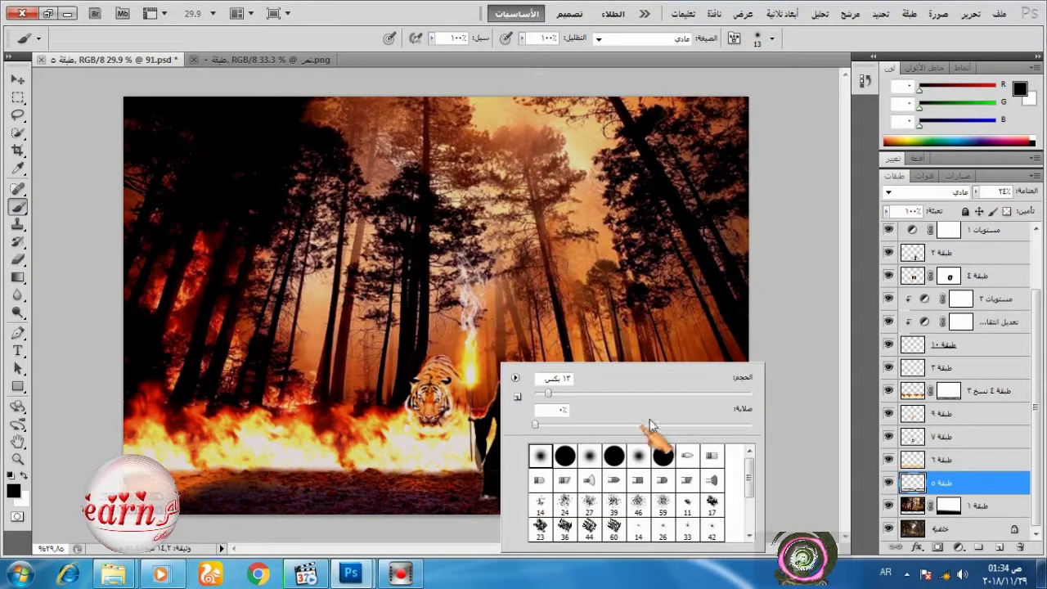
left_click(671, 393)
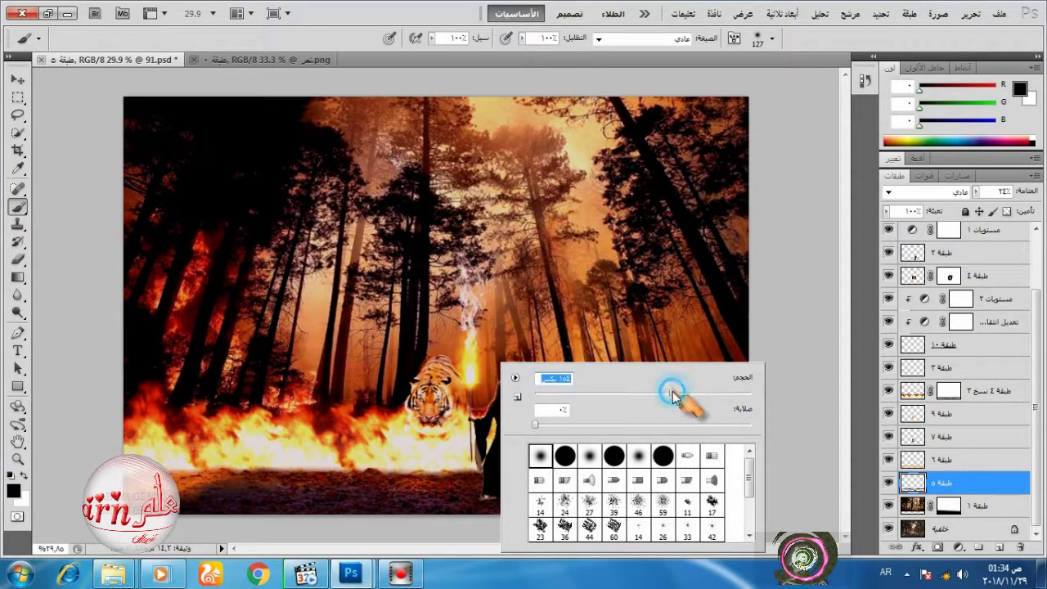
left_click(465, 502)
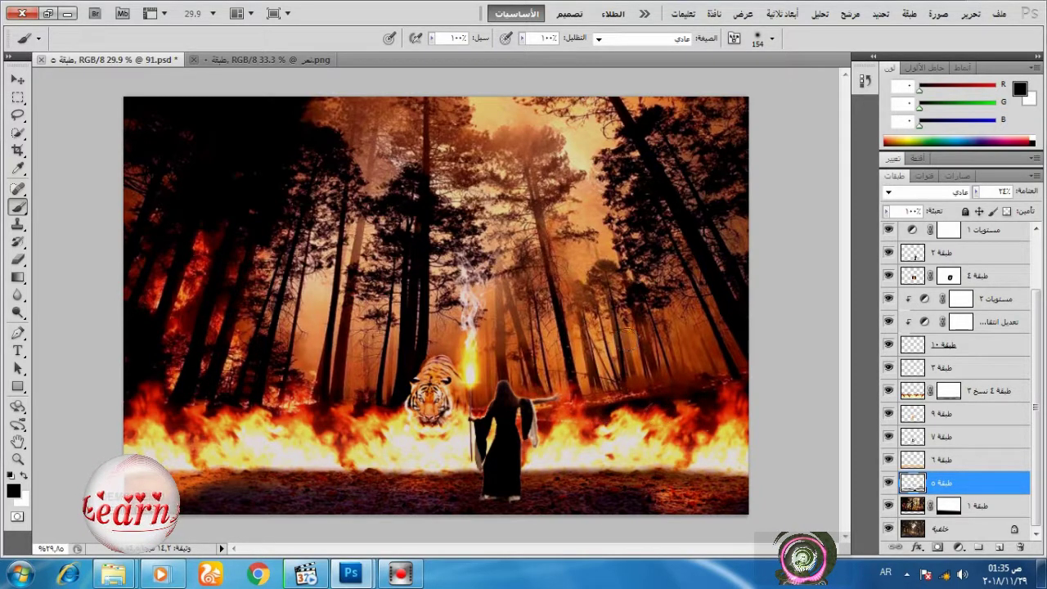
Add a new layer above the flame copy layer and replace the current brushes with the دخان smoke set.
left_click(986, 390)
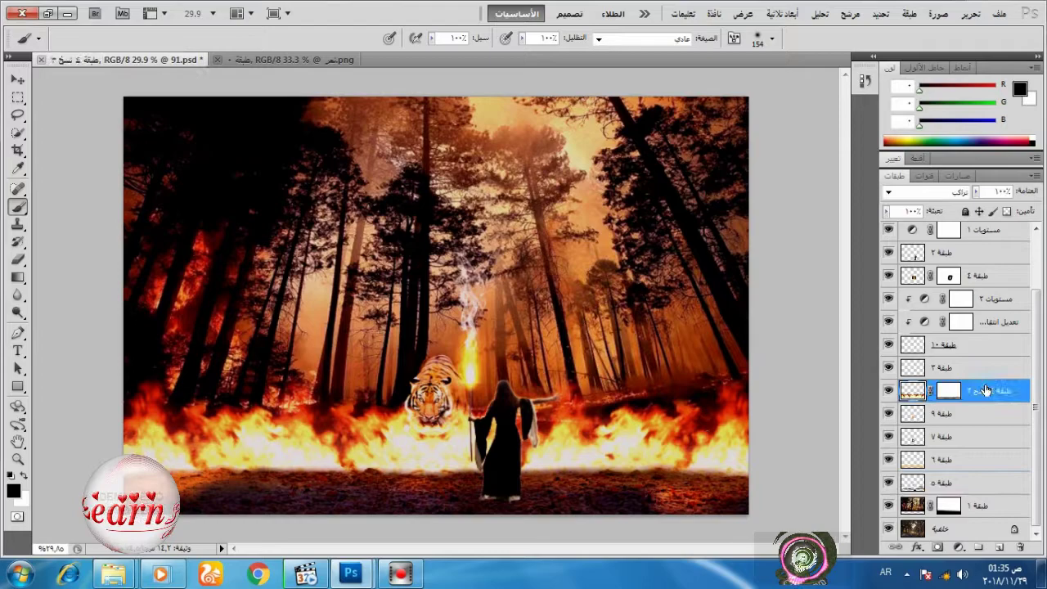
left_click(1000, 547)
right_click(865, 360)
left_click(637, 329)
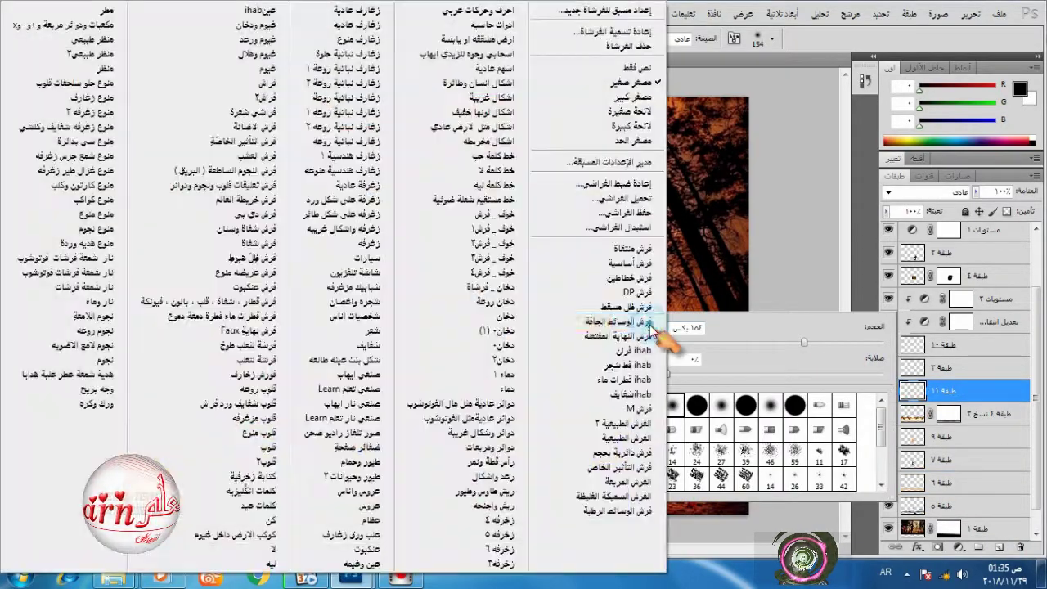
left_click(505, 316)
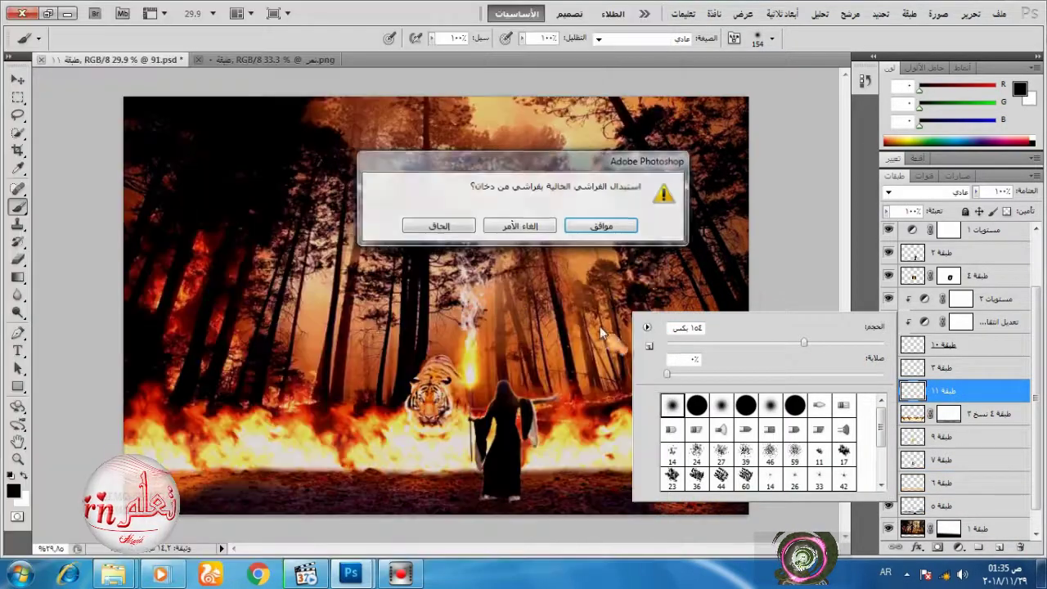
left_click(601, 226)
Replace the brushes with the دخان _ فرشاة set and choose its 2197 smoke brush at 452 px.
left_click(596, 368)
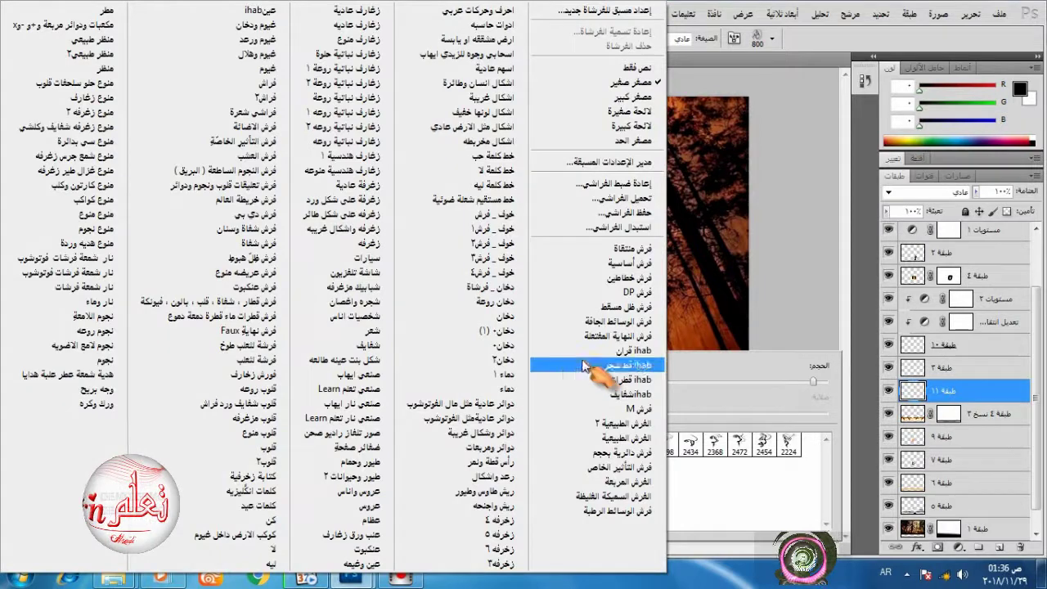
left_click(500, 287)
left_click(601, 226)
left_click(619, 445)
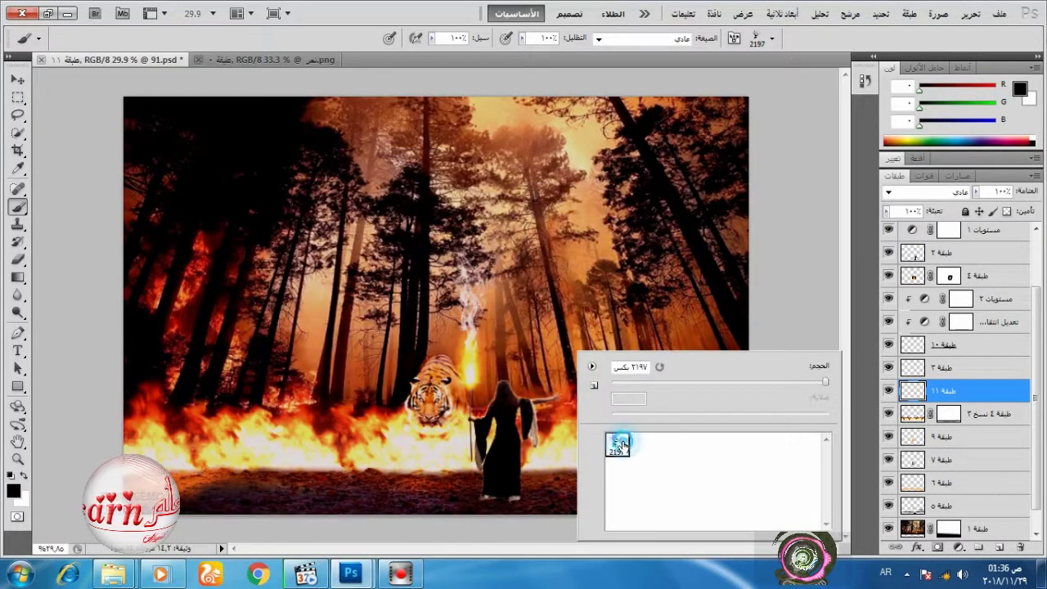
left_click(782, 383)
left_click(802, 383)
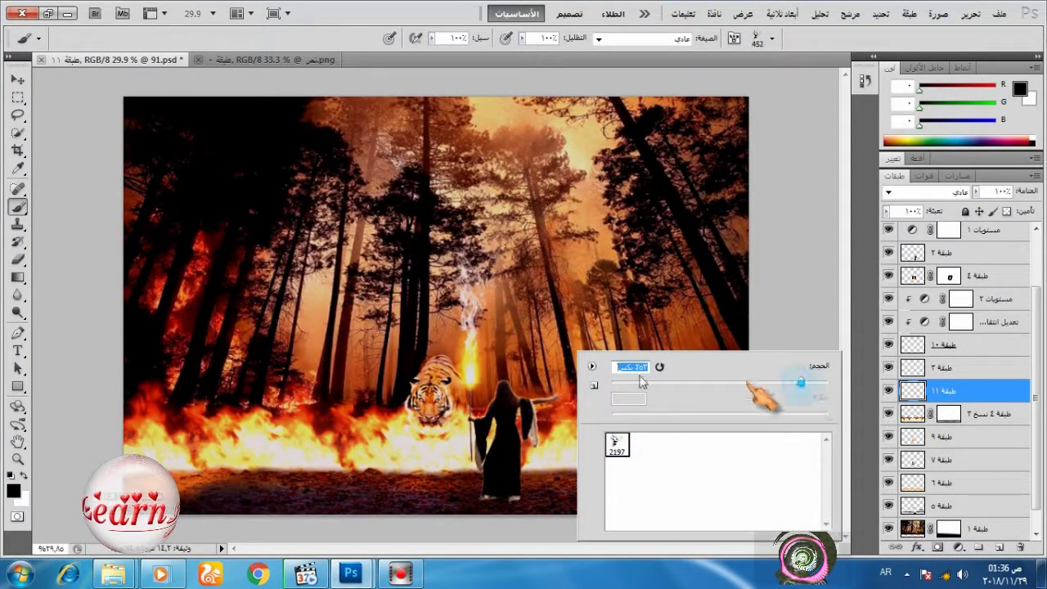
left_click(276, 366)
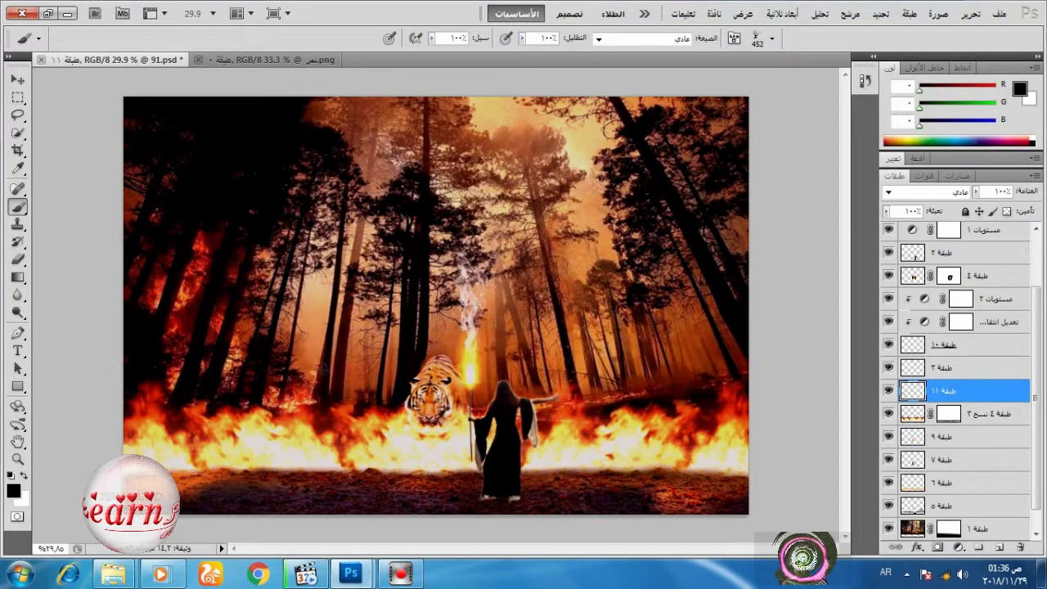
Set the foreground color to light grey ccc9c9.
left_click(13, 490)
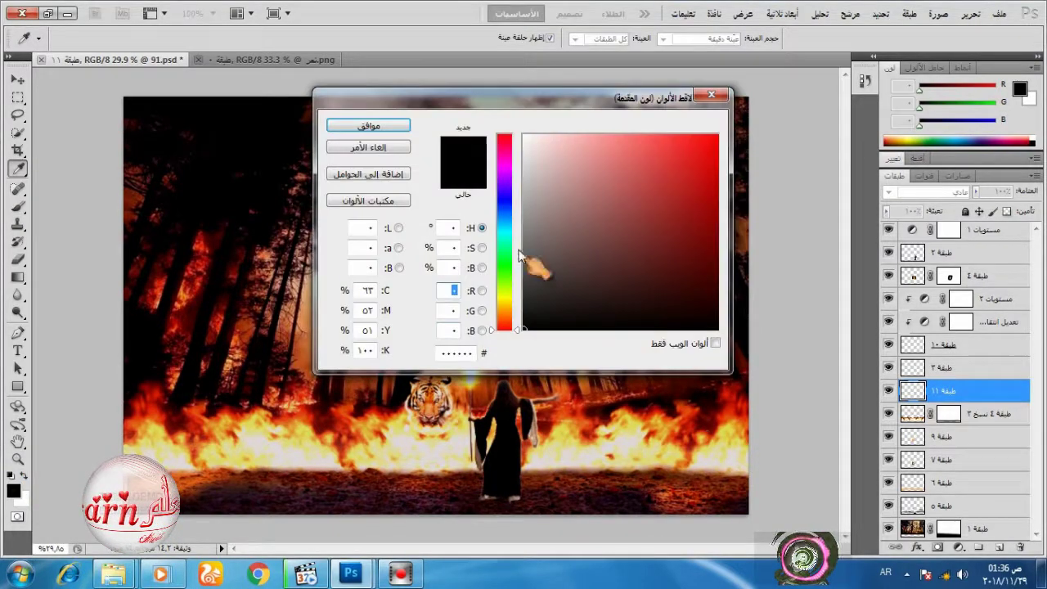
left_click(527, 195)
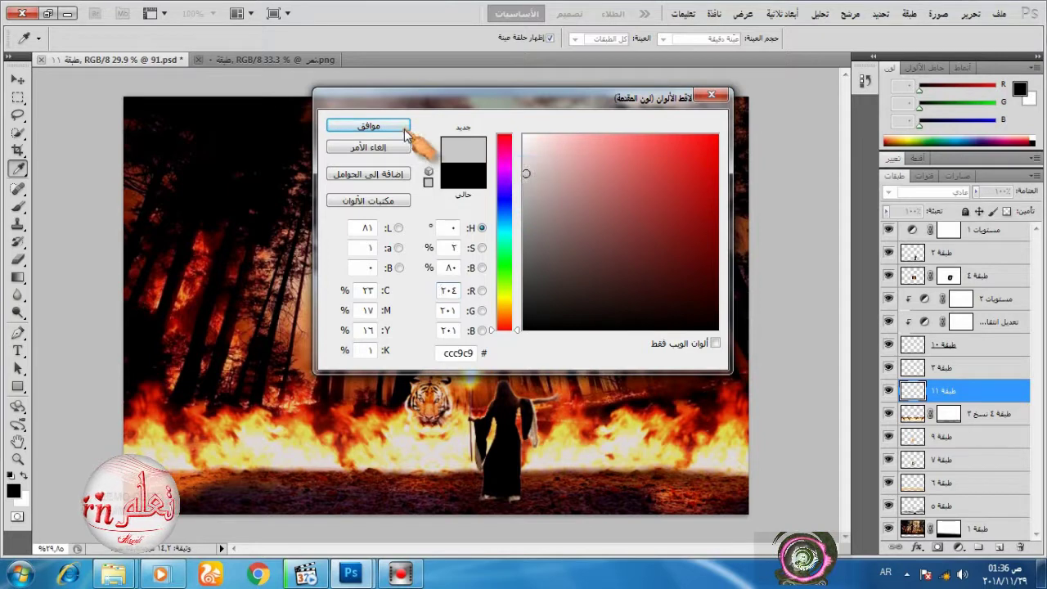
left_click(401, 127)
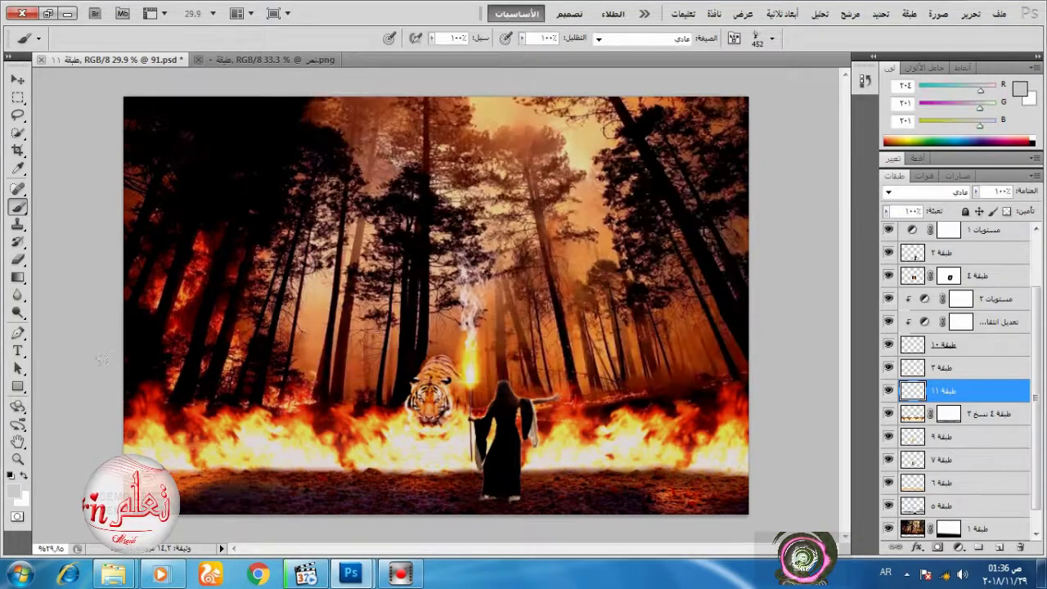
Enable Shape Dynamics for the smoke brush with size jitter at 36% and minimum diameter at 51%.
left_click(757, 41)
left_click(735, 38)
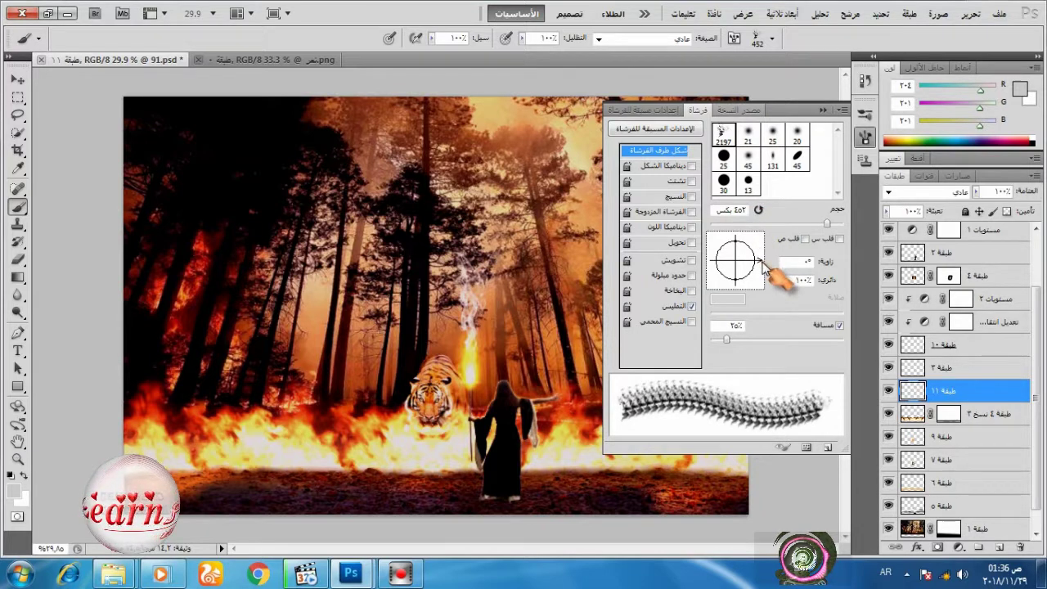
left_click(683, 166)
left_click_drag(711, 139, 758, 147)
left_click_drag(711, 182, 777, 185)
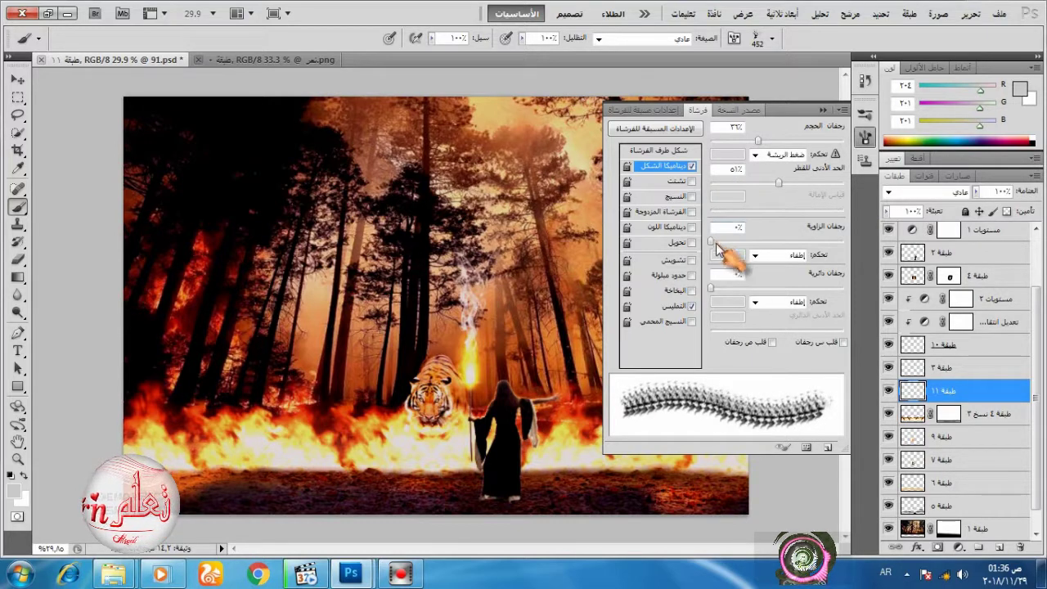
Set the smoke brush's angle jitter to 24%, roundness jitter to 14% and minimum roundness to 59%.
left_click_drag(715, 245, 742, 245)
left_click_drag(711, 288, 721, 291)
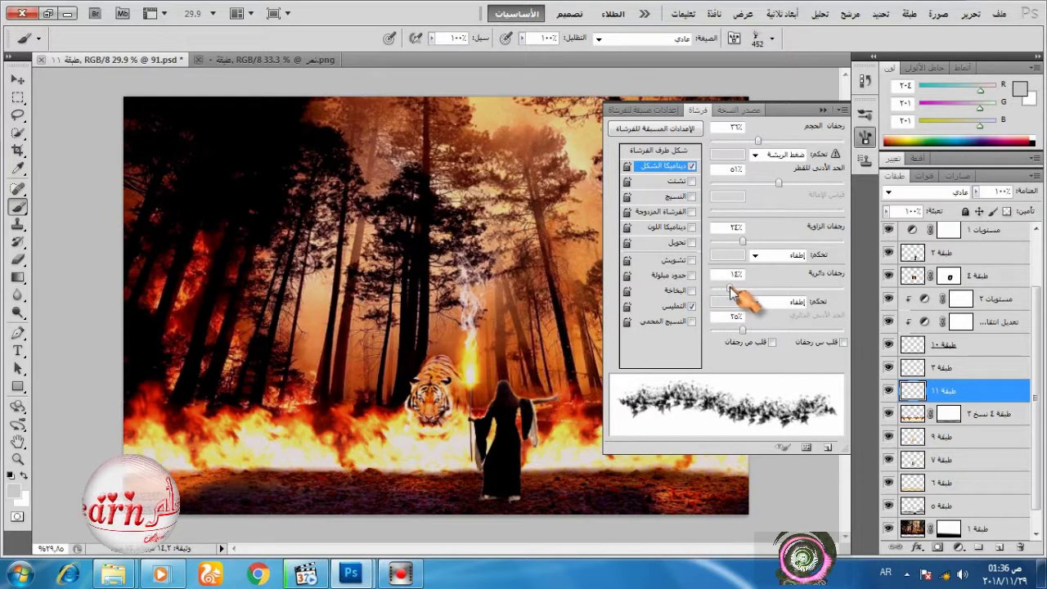
left_click_drag(740, 330, 790, 337)
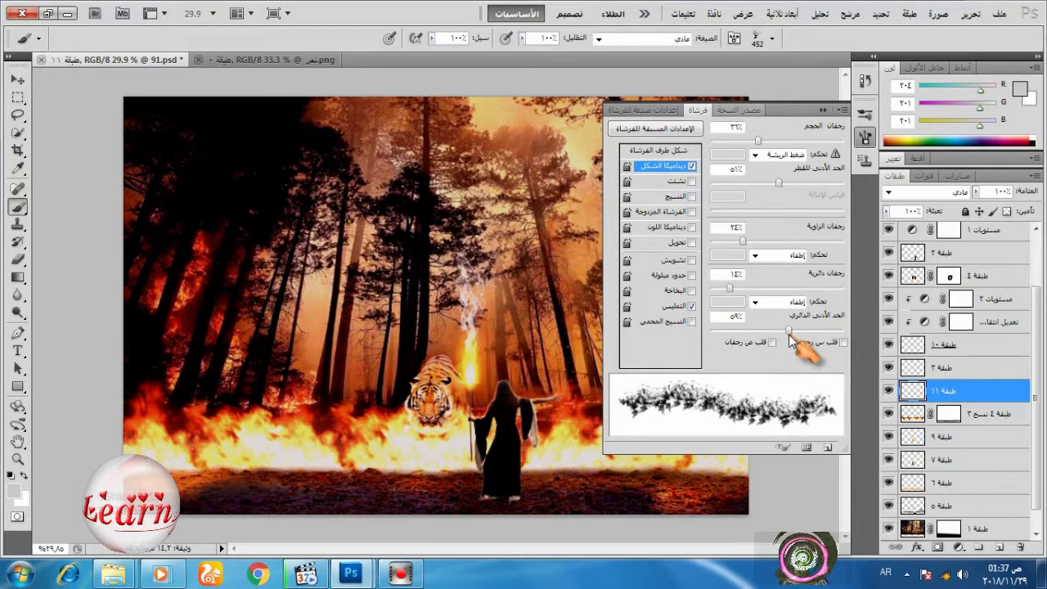
Enable 92% scattering for the smoke brush and paint light grey smoke along the top of the flames across the whole image.
left_click(677, 180)
mouse_move(714, 141)
left_mouse_down()
mouse_move(743, 159)
mouse_move(724, 155)
mouse_move(743, 152)
left_mouse_up()
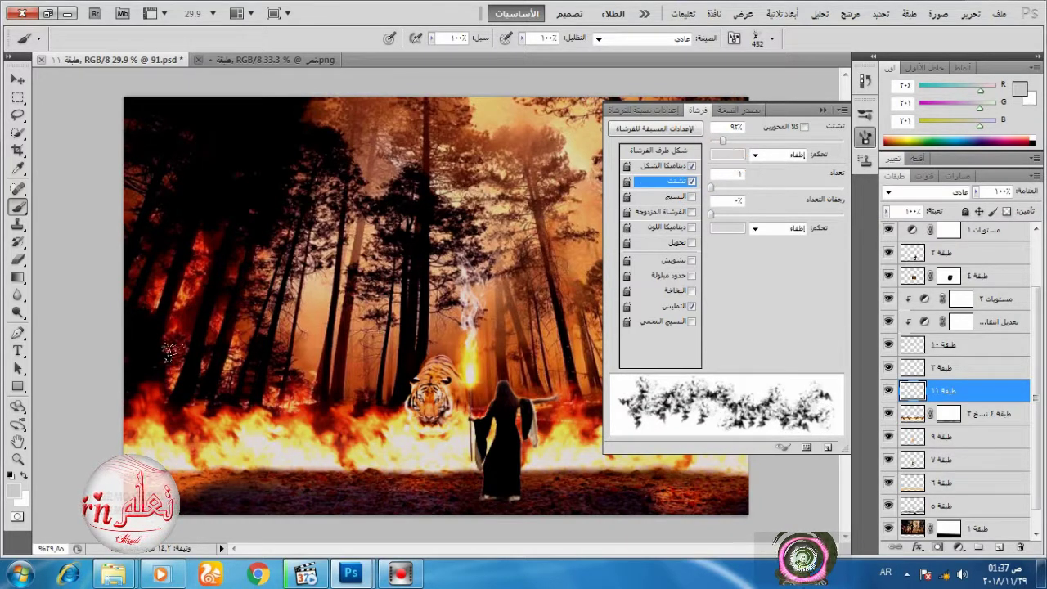
mouse_move(129, 366)
left_mouse_down()
mouse_move(187, 358)
mouse_move(380, 380)
mouse_move(544, 364)
left_mouse_up()
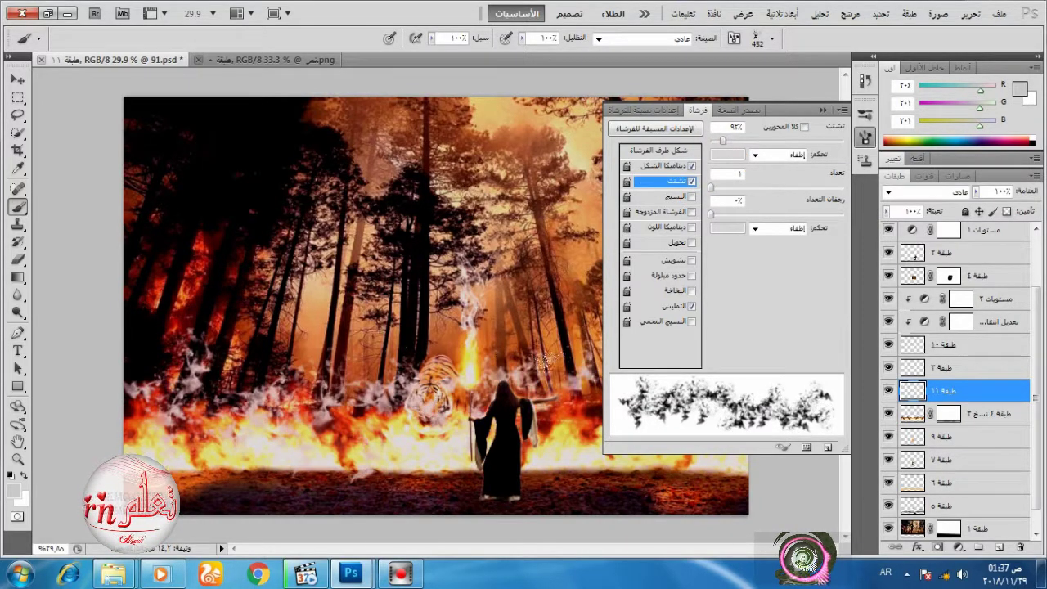
left_click(865, 137)
mouse_move(561, 398)
left_mouse_down()
mouse_move(720, 361)
mouse_move(746, 384)
left_mouse_up()
Replace the current brushes with another smoke brush set and choose its 2224 brush at 743 px.
right_click(501, 225)
left_click(514, 234)
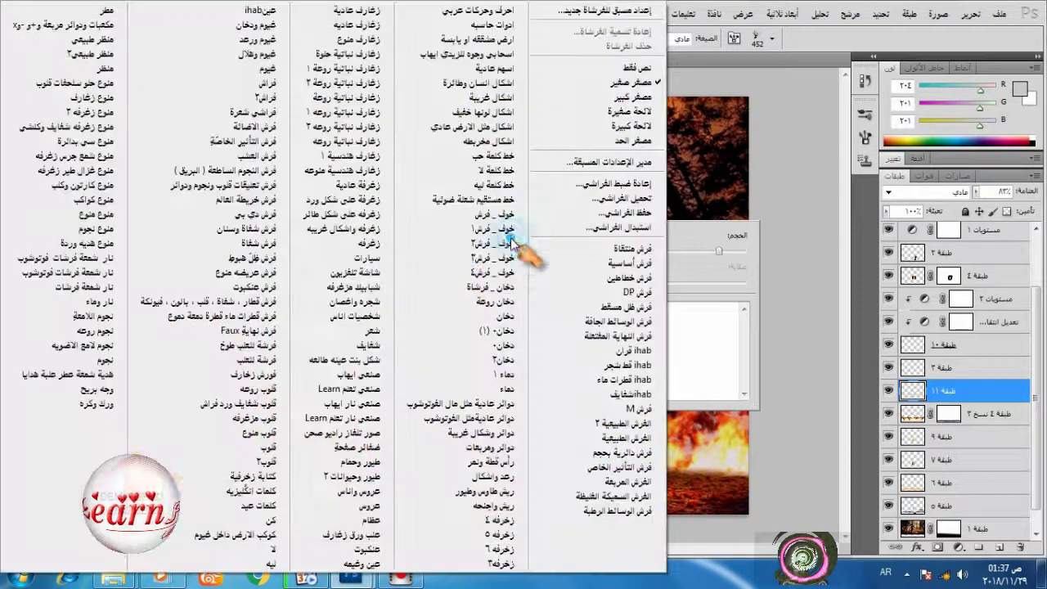
left_click(503, 372)
left_click(604, 227)
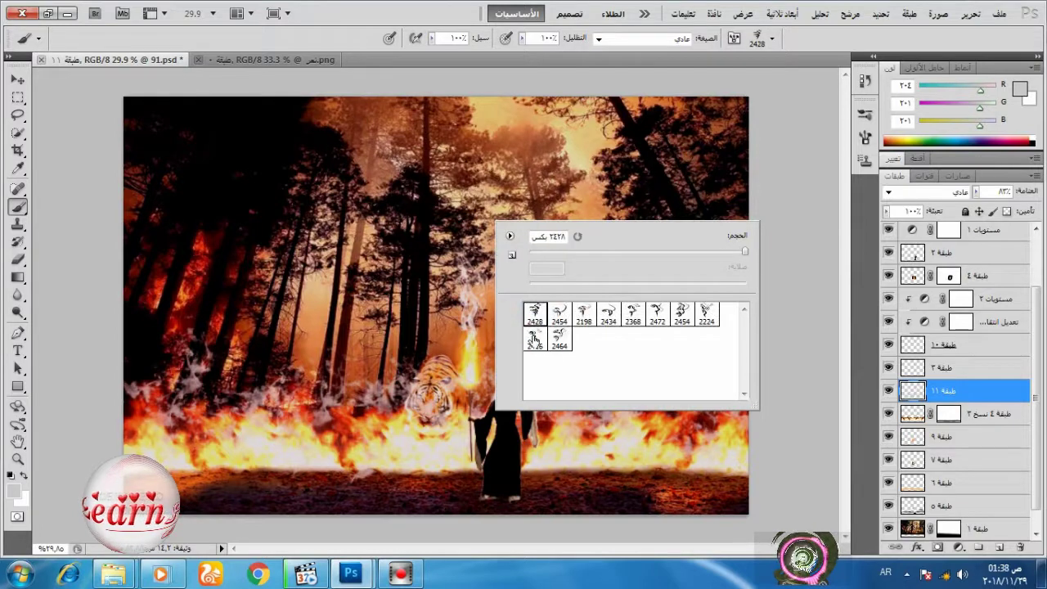
left_click(706, 313)
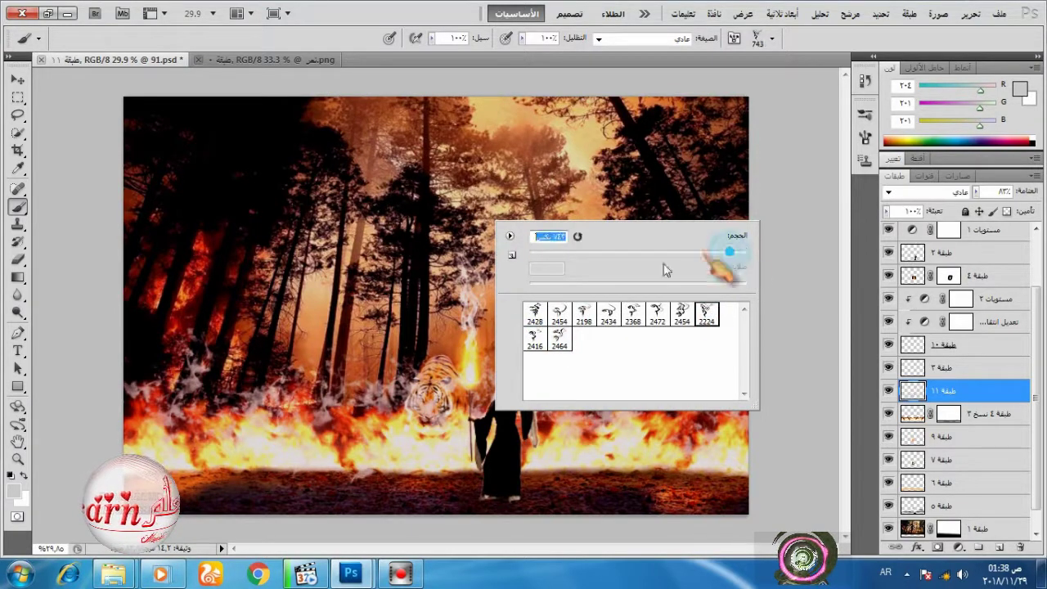
Enable Shape Dynamics and Scattering for the new smoke brush and set its size jitter to 22%.
left_click(865, 138)
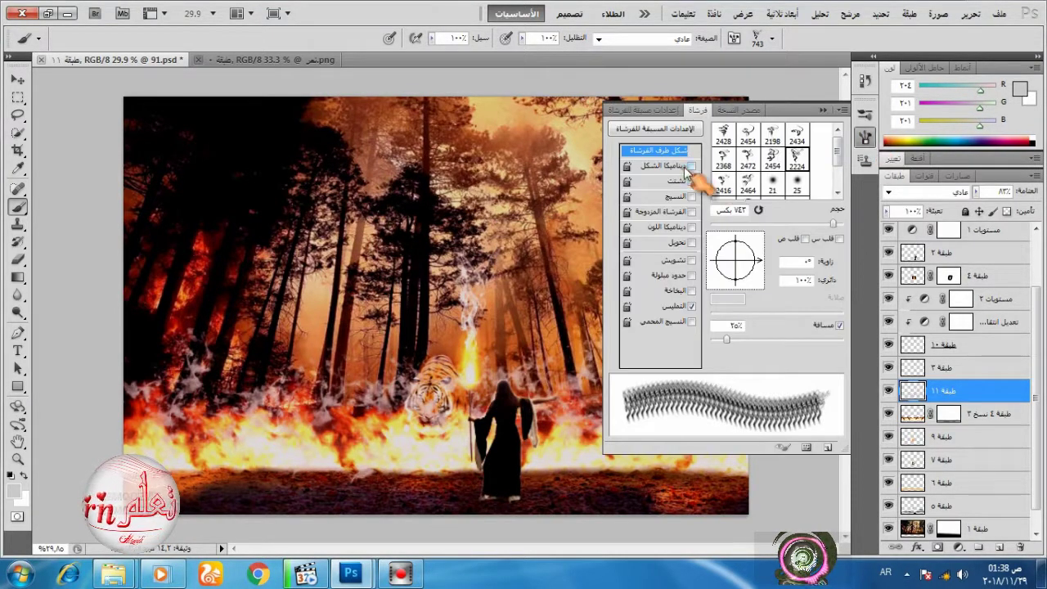
left_click(686, 167)
left_click(683, 181)
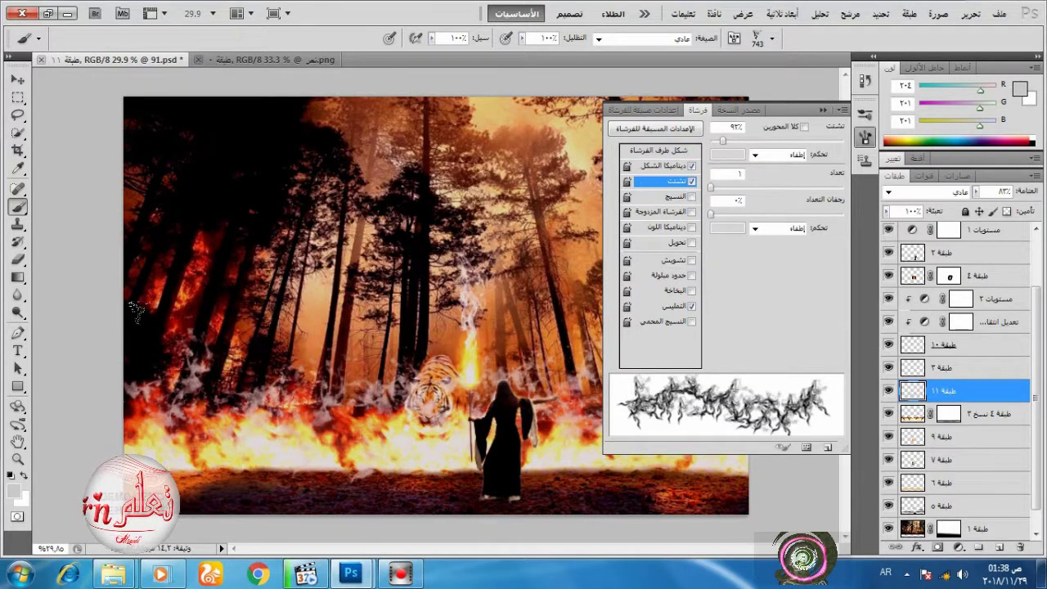
left_click(673, 166)
left_click_drag(759, 143, 741, 142)
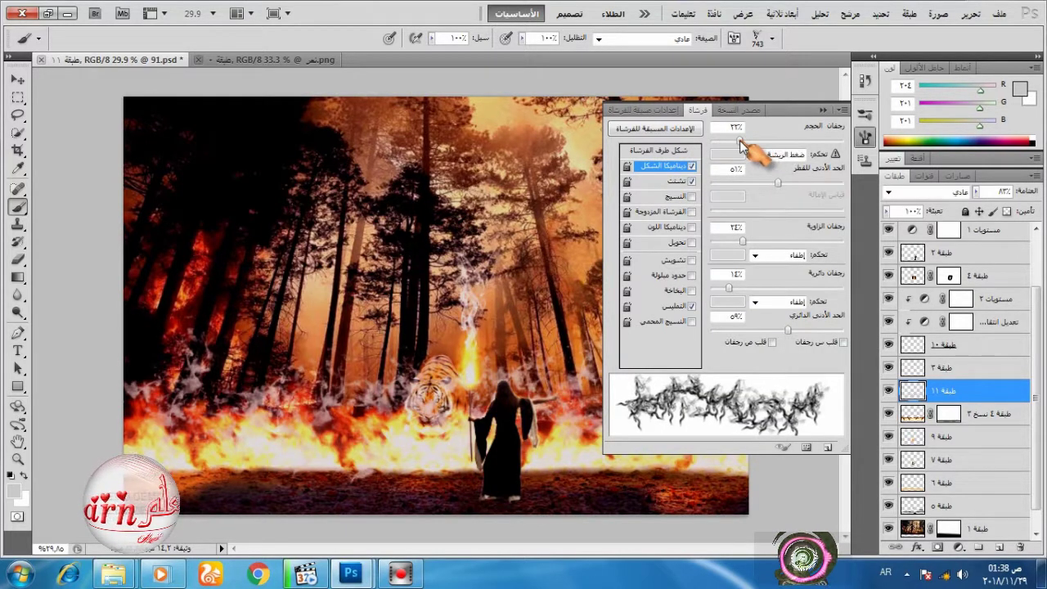
Paint wispy smoke above the flames across the full width with the brush at 459 px, and lower the smoke layer's opacity to 52%.
left_click(861, 132)
right_click(456, 272)
left_click(681, 303)
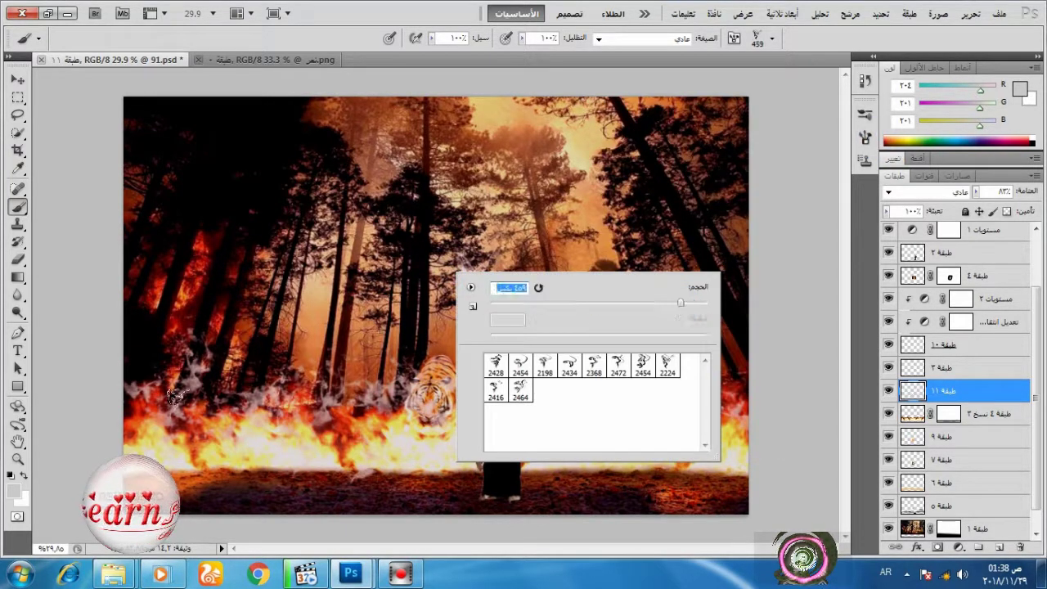
mouse_move(172, 397)
left_mouse_down()
mouse_move(365, 362)
mouse_move(745, 385)
left_mouse_up()
left_click(976, 191)
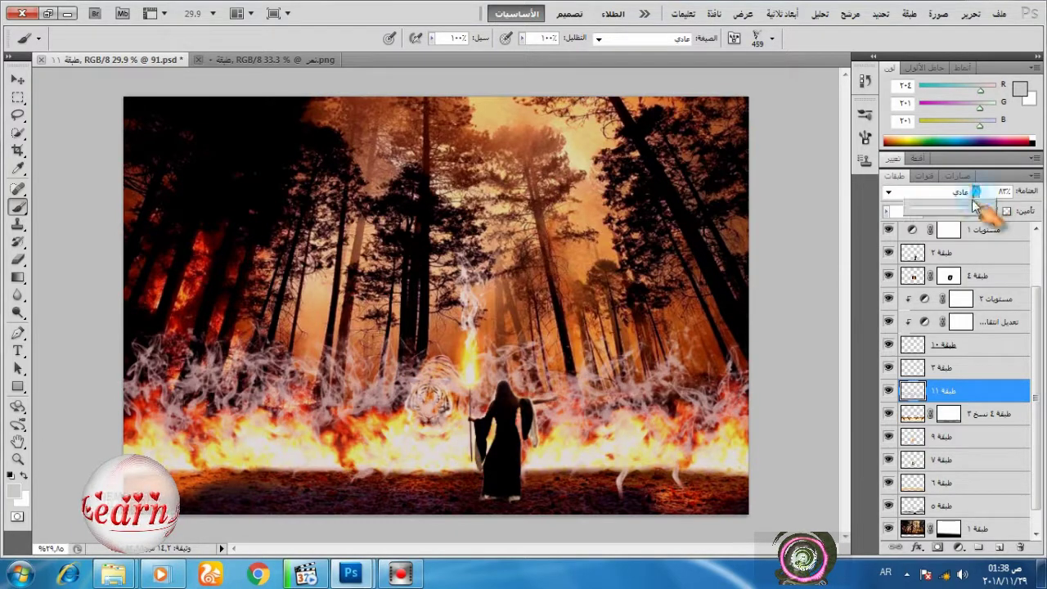
left_click_drag(974, 206, 953, 208)
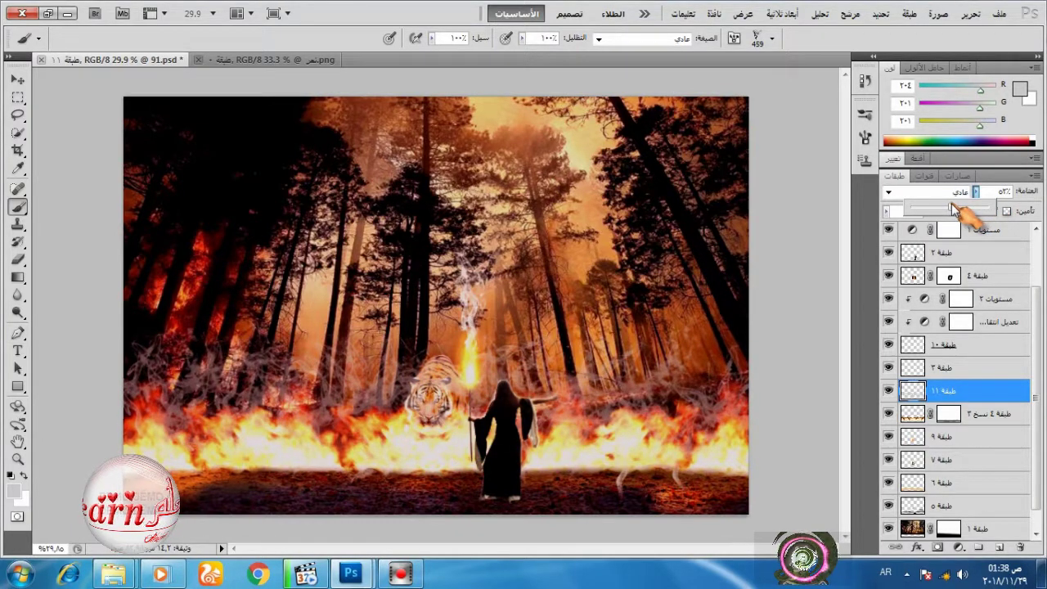
Mask طبقة ١١ and hide its smoke over the ground in black, using a soft round 360 px brush from the reset default brushes.
scroll(986, 270, "up", 3)
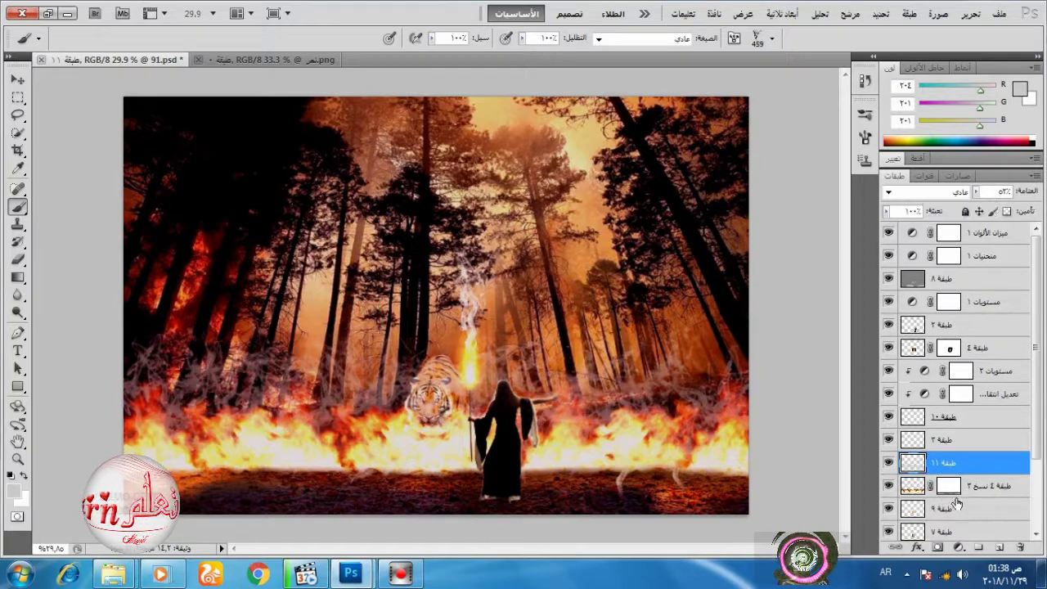
left_click(938, 547)
right_click(761, 325)
left_click(683, 310)
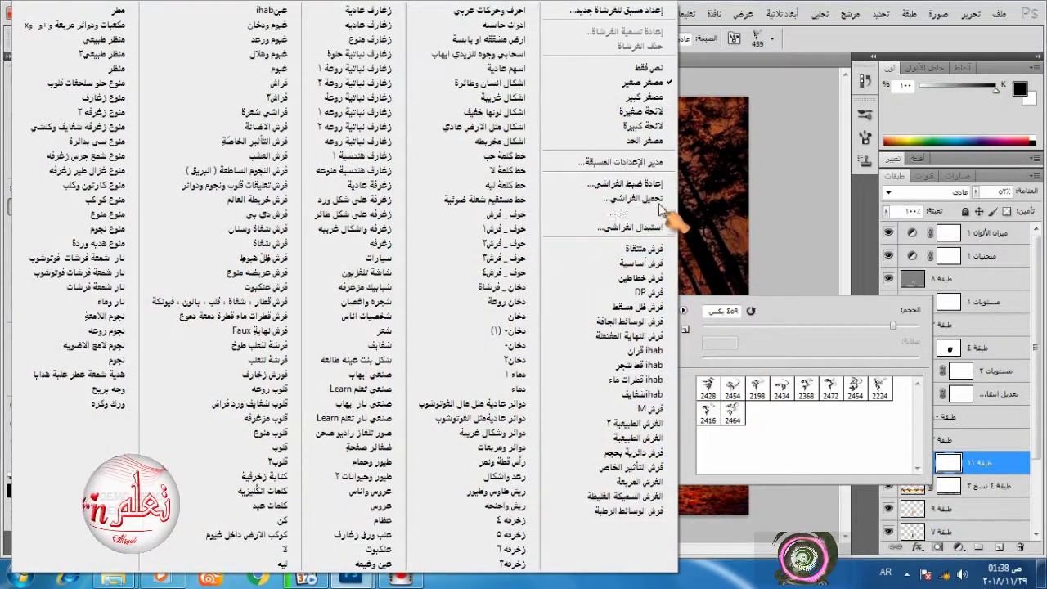
left_click(626, 183)
left_click(603, 221)
left_click(704, 391)
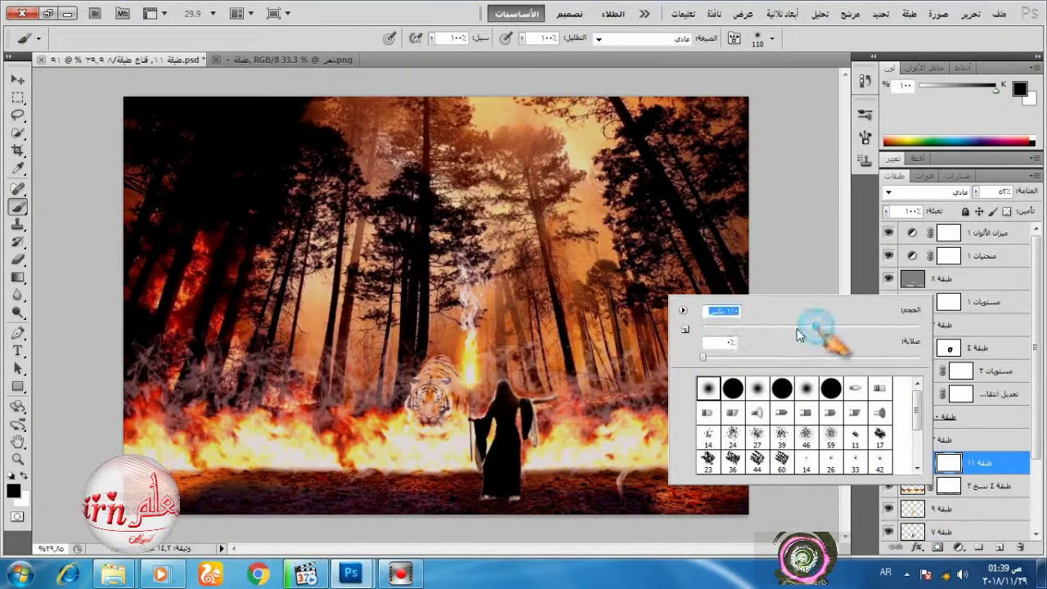
left_click(883, 328)
left_click_drag(362, 477, 673, 476)
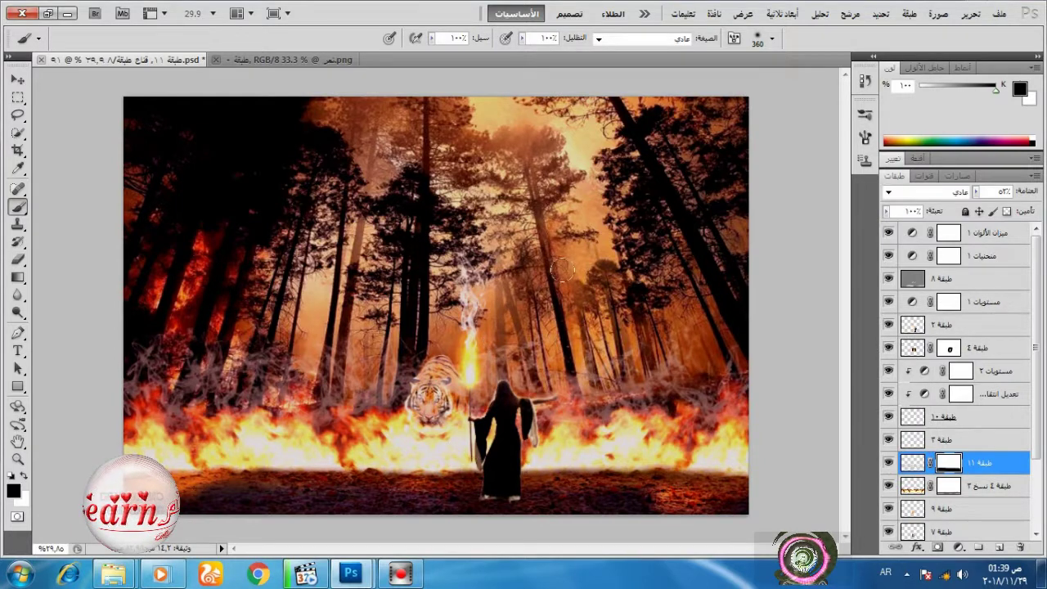
Set the mask brush to 473 px with 17% flow and softly fade the smoke over the flames.
right_click(565, 272)
left_click(805, 321)
left_click(432, 39)
left_click(388, 54)
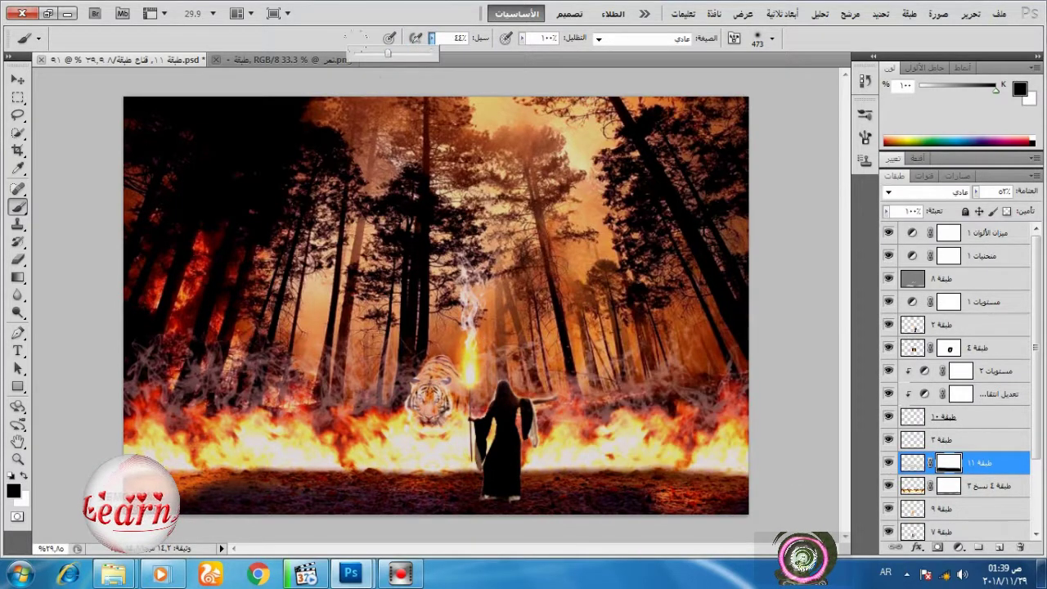
left_click_drag(388, 54, 370, 55)
mouse_move(141, 353)
left_mouse_down()
mouse_move(202, 385)
mouse_move(491, 403)
mouse_move(624, 434)
left_mouse_up()
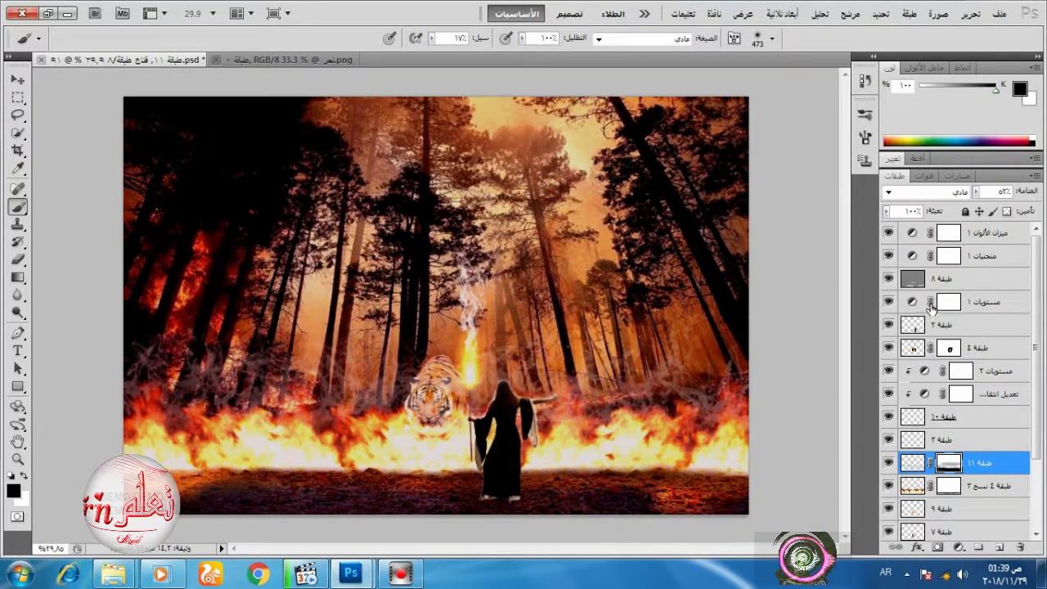
Add a Curves adjustment clipped to طبقة ١١, with the highlight point at input 156 and output 245.
left_click(913, 468)
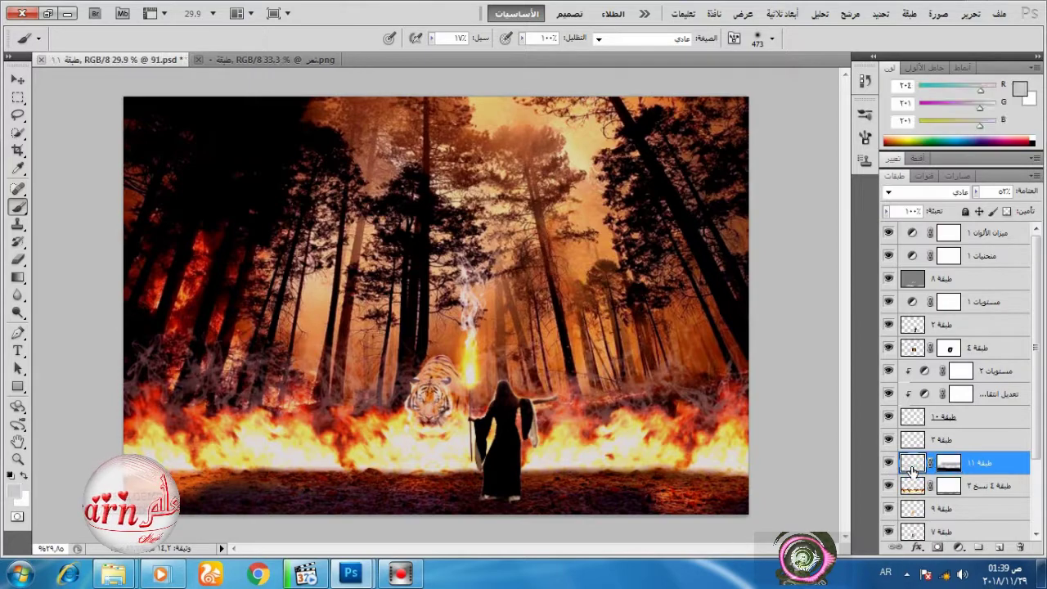
left_click(959, 546)
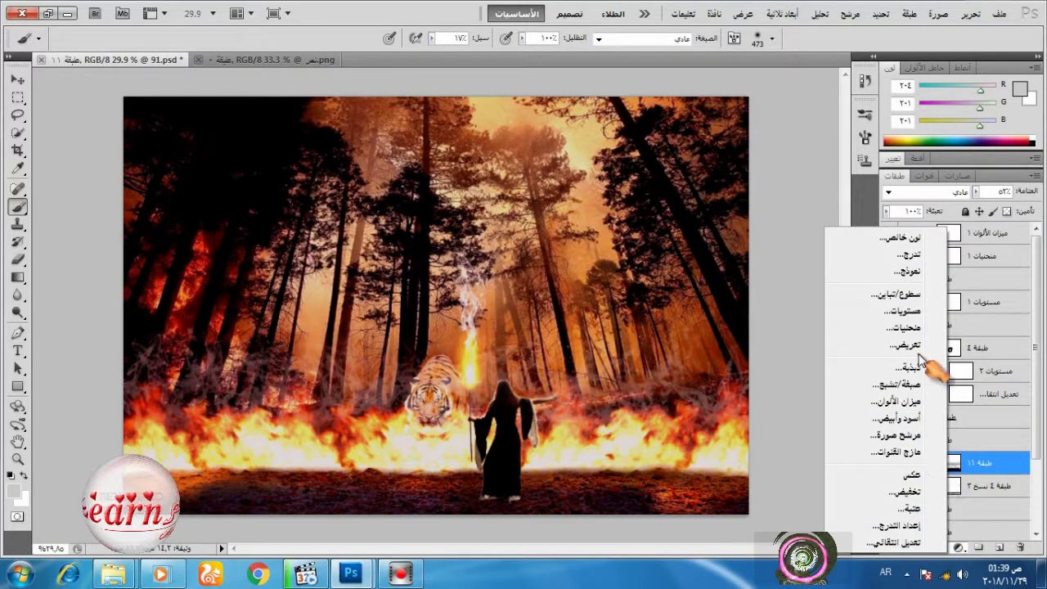
left_click(904, 327)
left_click_drag(1007, 220, 988, 222)
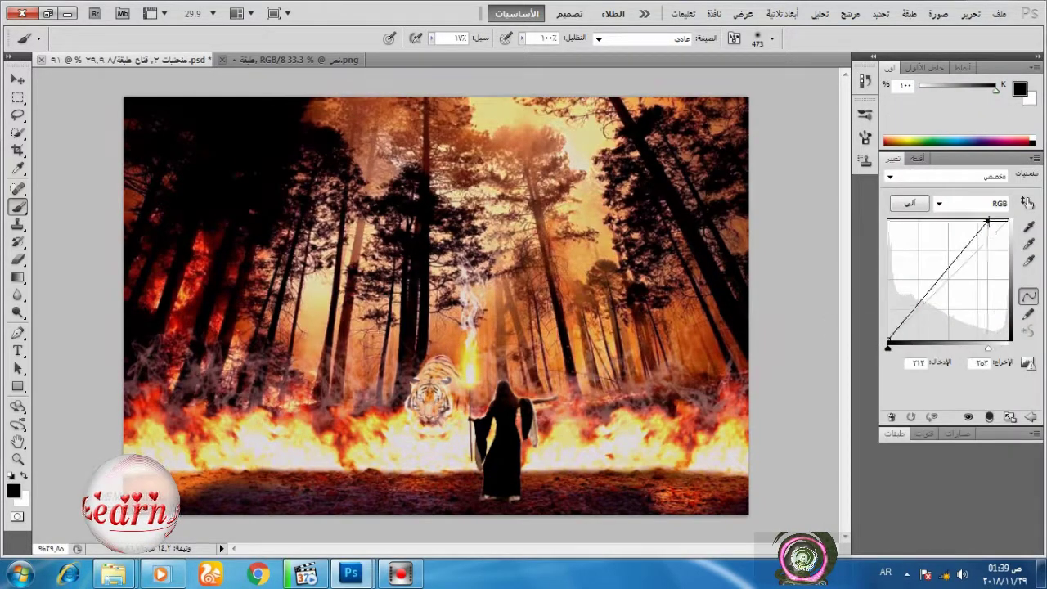
left_click(988, 420)
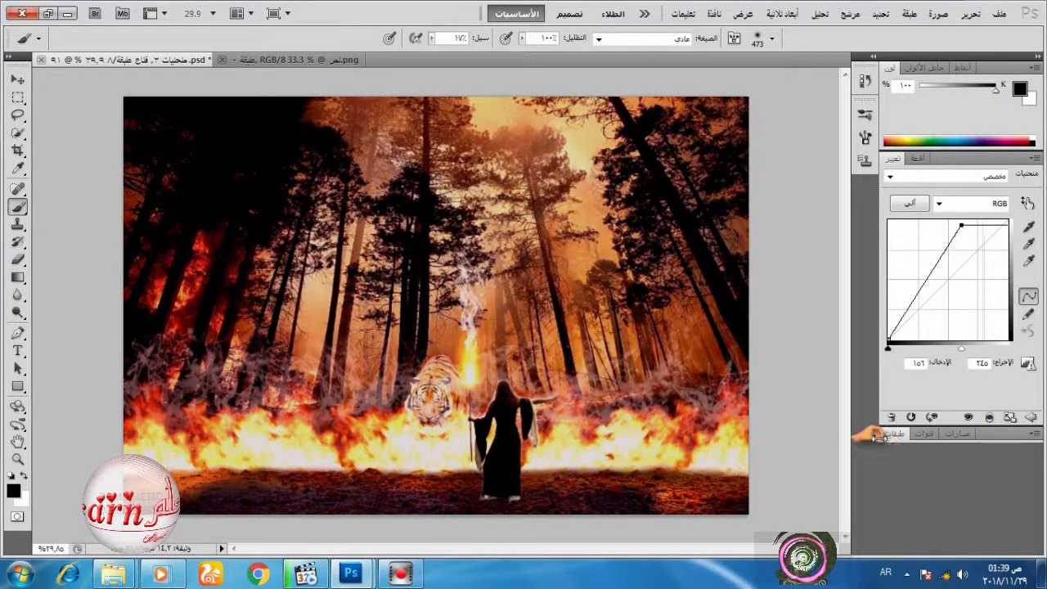
left_click(894, 433)
Add a clipped Levels adjustment to the smoke with input white 196 and output white 246, and raise its output black.
scroll(966, 392, "down", 3)
left_click(957, 436)
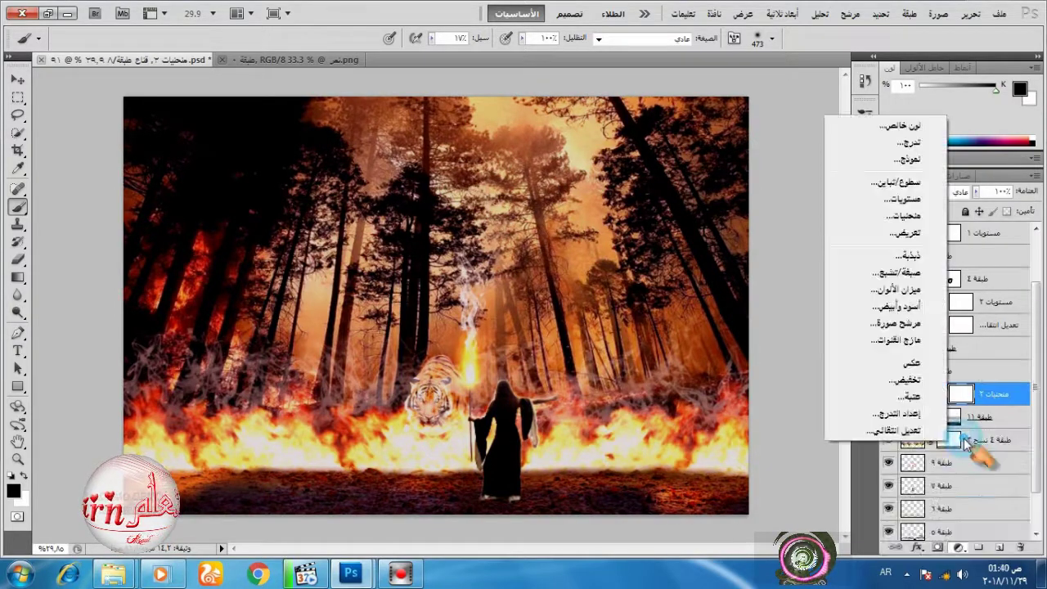
left_click(924, 203)
left_click_drag(1018, 286, 990, 286)
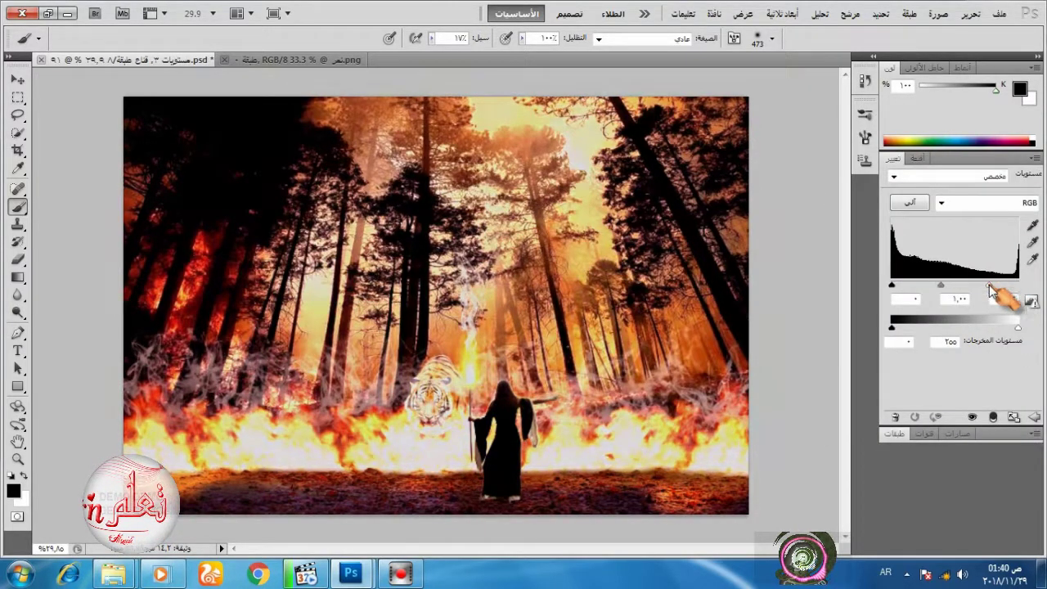
left_click(994, 418)
left_click_drag(1018, 327, 1014, 327)
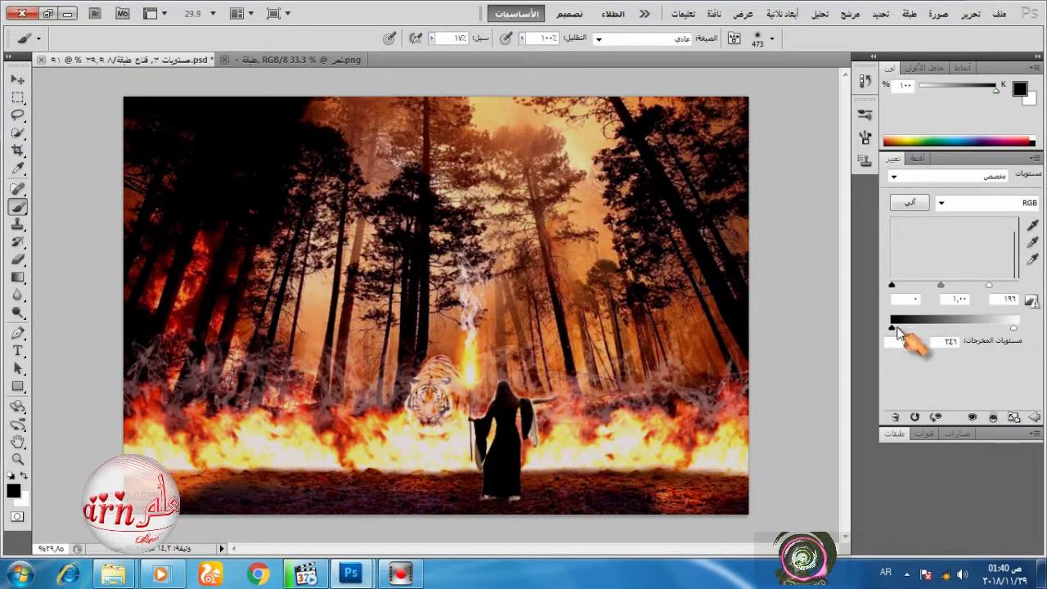
left_click_drag(891, 328, 913, 327)
left_click(894, 433)
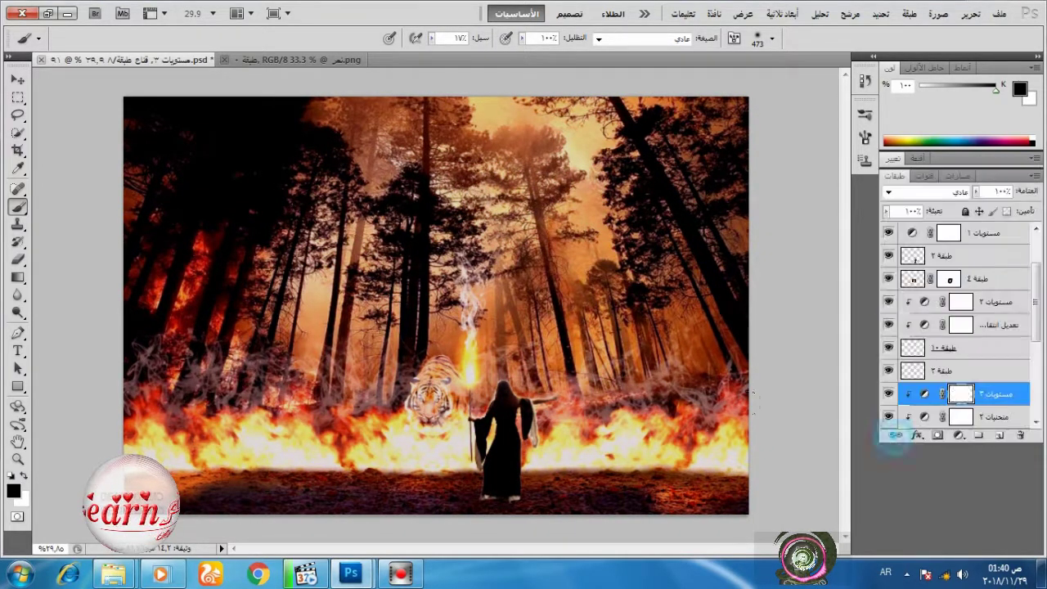
Paint black on the mask of طبقة ١١ to fade the smoke over the flames beside the tiger.
scroll(900, 419, "down", 1)
left_click(956, 393)
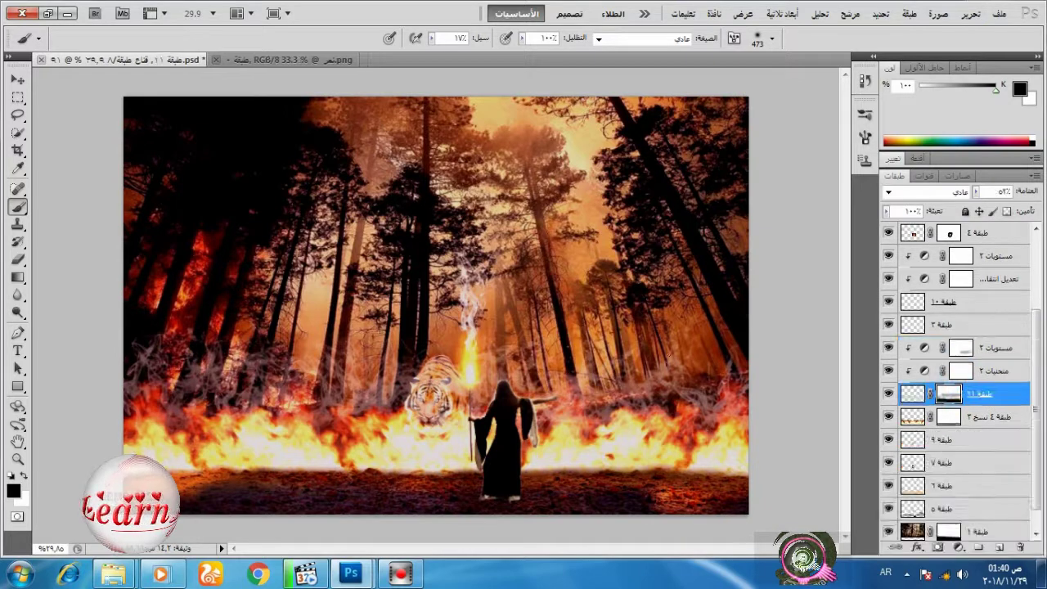
left_click(296, 398)
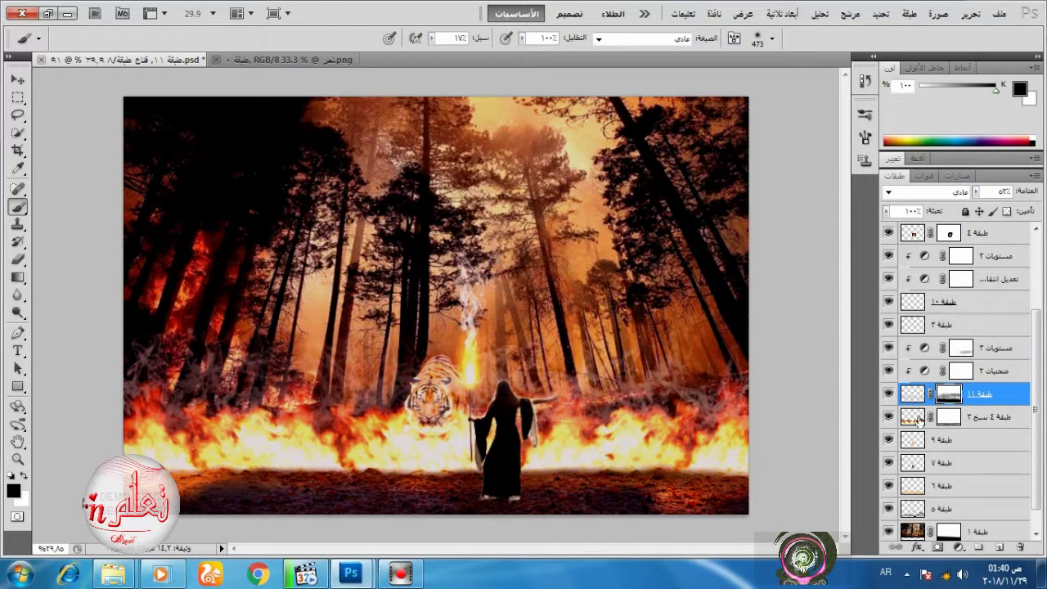
Adjust the red channel of the smoke's clipped Curves with points at input 141, output 255 and input 30, output 2.
left_click(925, 373)
left_click_drag(960, 235, 971, 292)
left_click(973, 203)
left_click(973, 216)
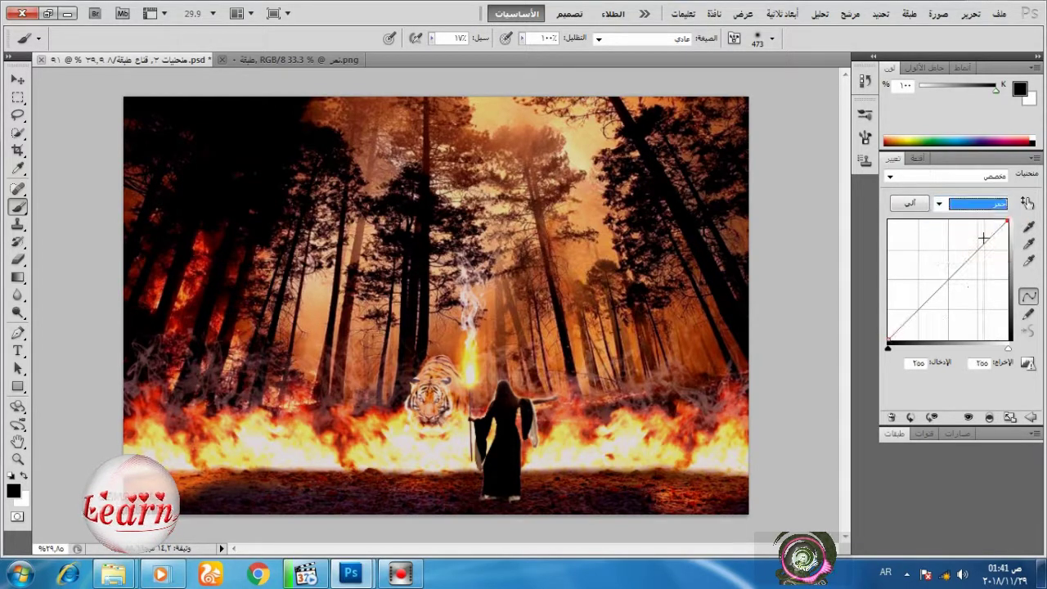
left_click_drag(1007, 221, 954, 218)
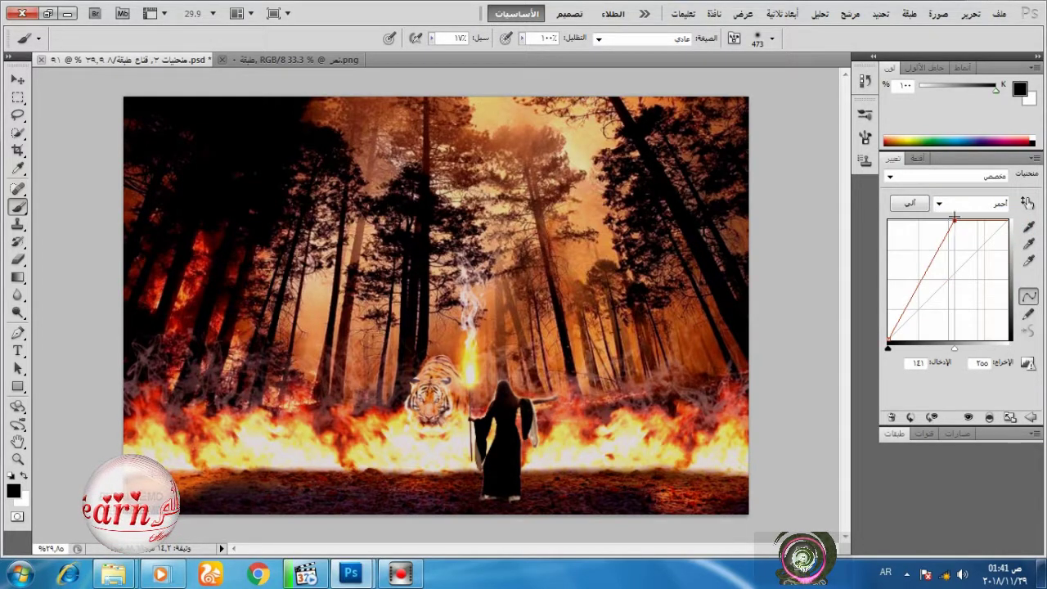
left_click_drag(891, 347, 902, 338)
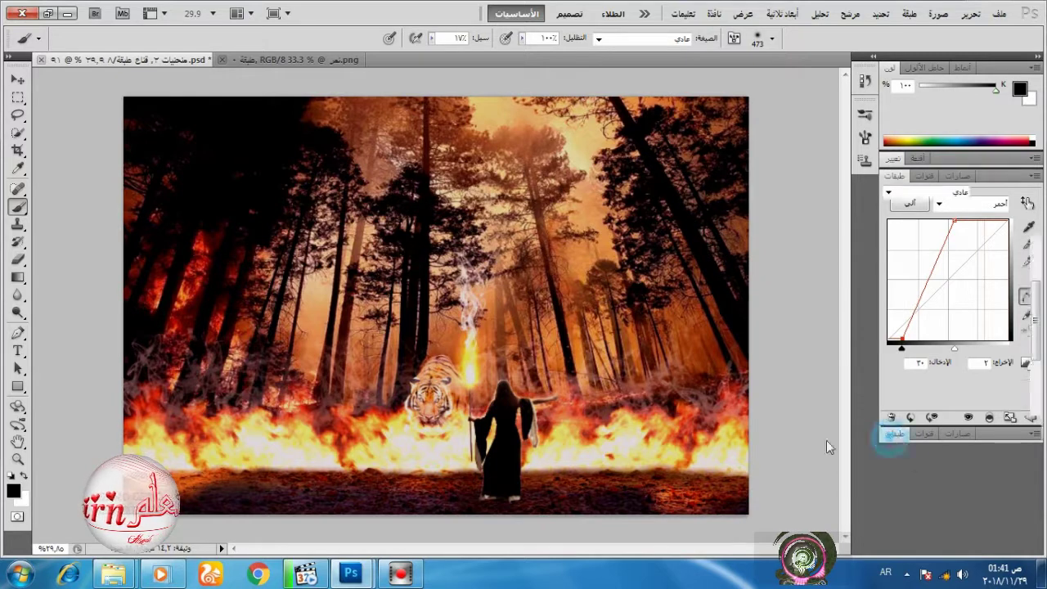
Fade the upper edge of the smoke among the tree trunks by brushing black on the mask of طبقة ١١.
left_click(894, 434)
left_click(953, 401)
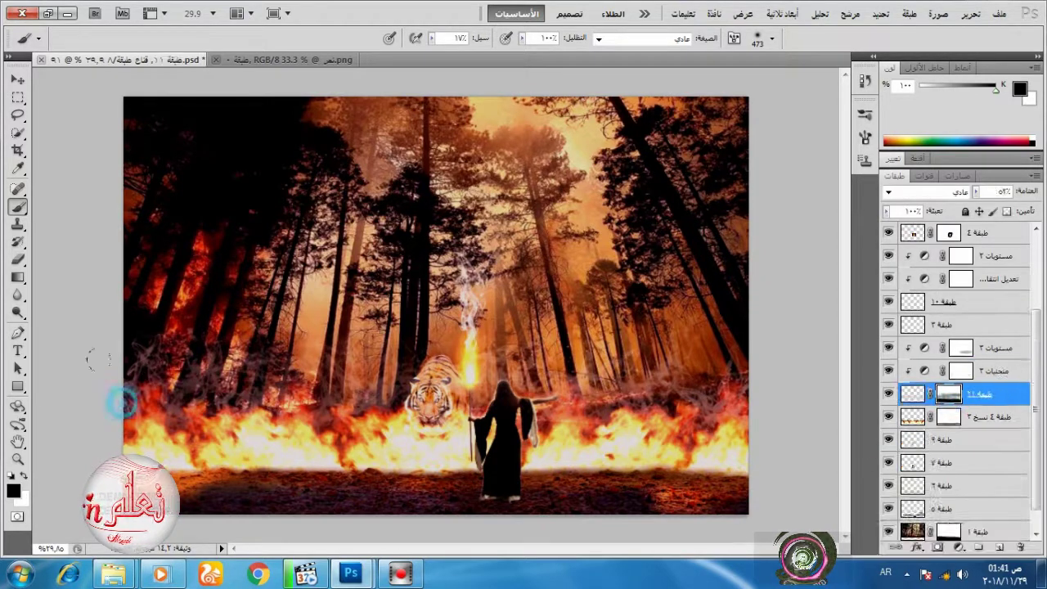
left_click_drag(153, 330, 351, 346)
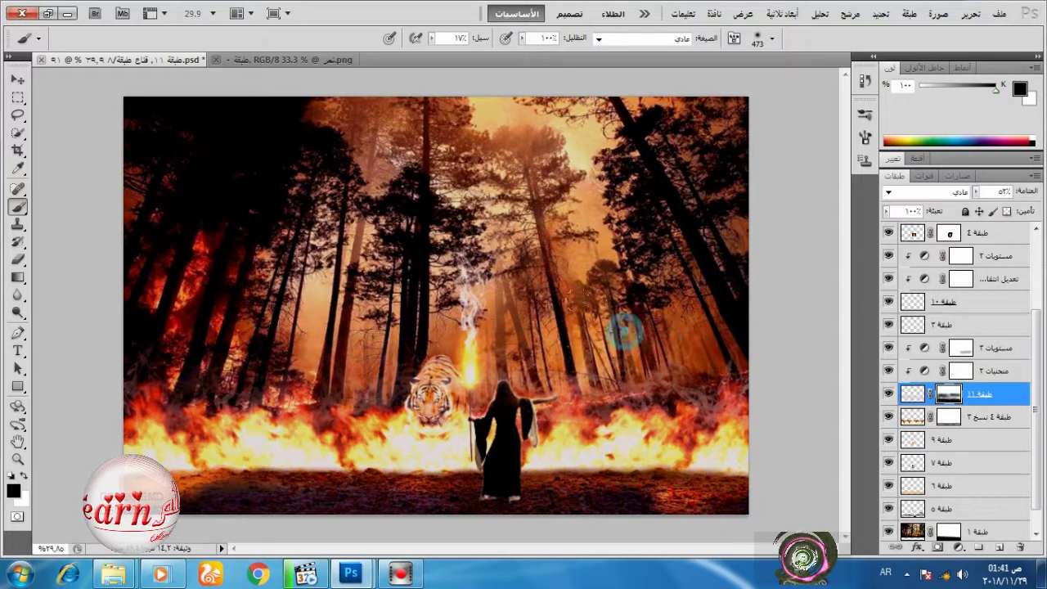
Set the midtone value of the Levels adjustment مستويات ٢ to 0.50.
scroll(913, 413, "up", 3)
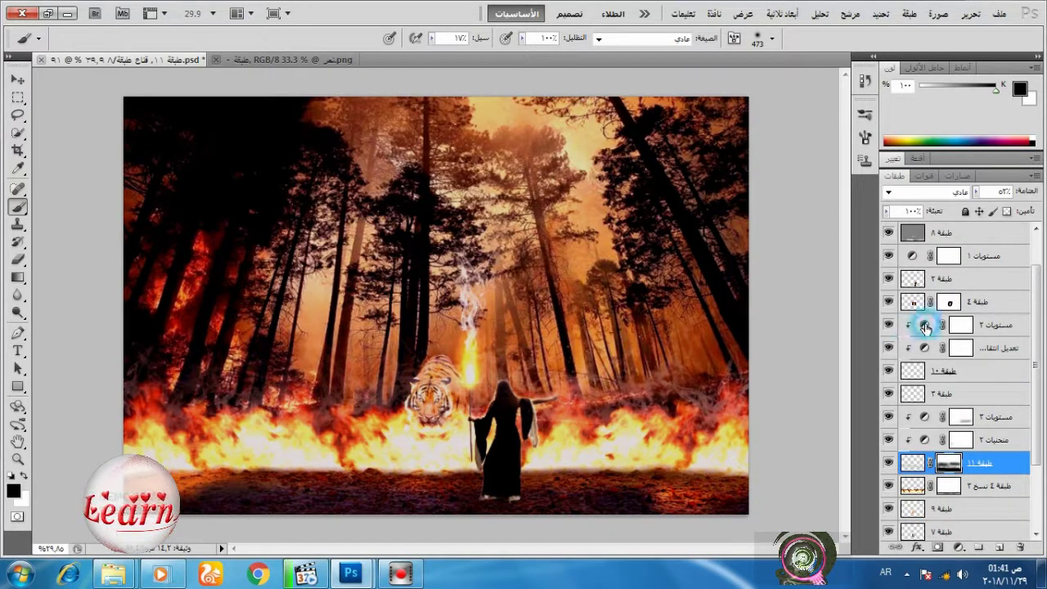
left_click(924, 325)
left_click_drag(922, 288, 982, 289)
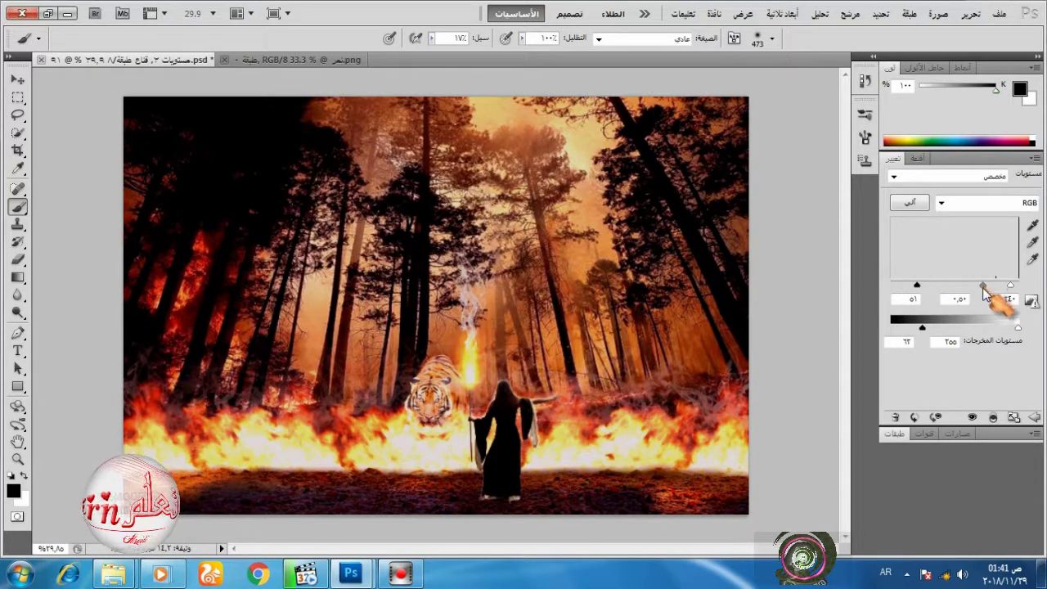
left_click(895, 434)
key("ctrl+minus")
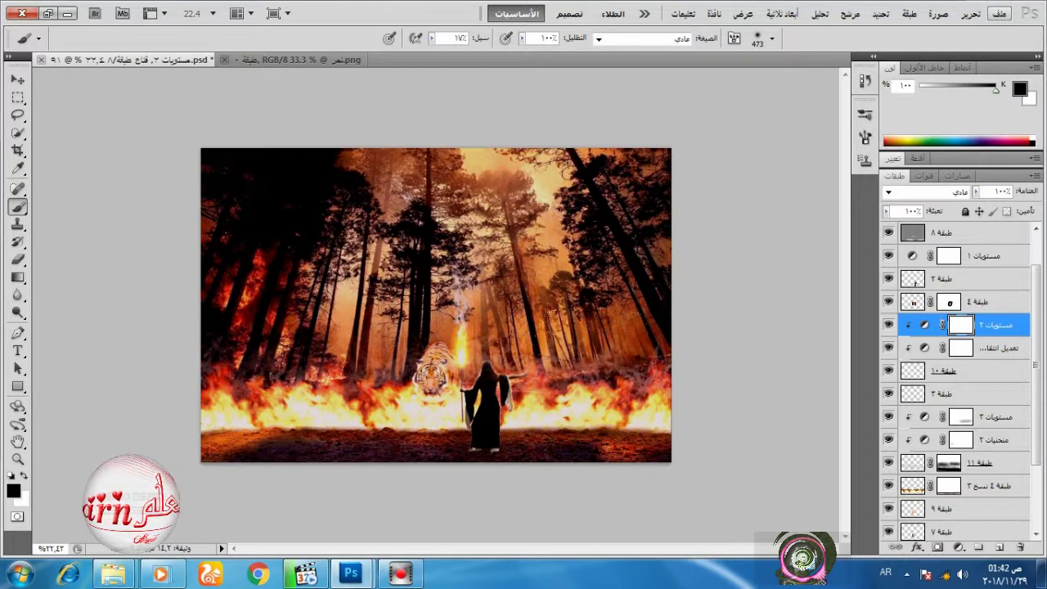
Lighten the ground along the image's lower left edge with the Dodge tool on the gray Overlay layer طبقة ٨.
left_click(922, 243)
left_click(18, 311)
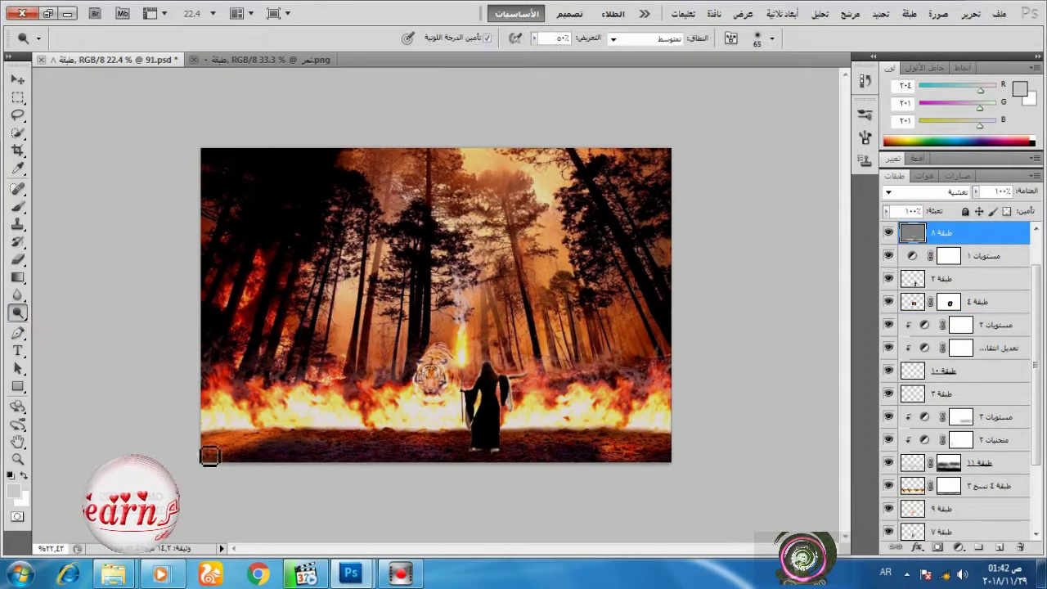
right_click(339, 364)
left_click(514, 395)
left_click(550, 394)
left_click(239, 448)
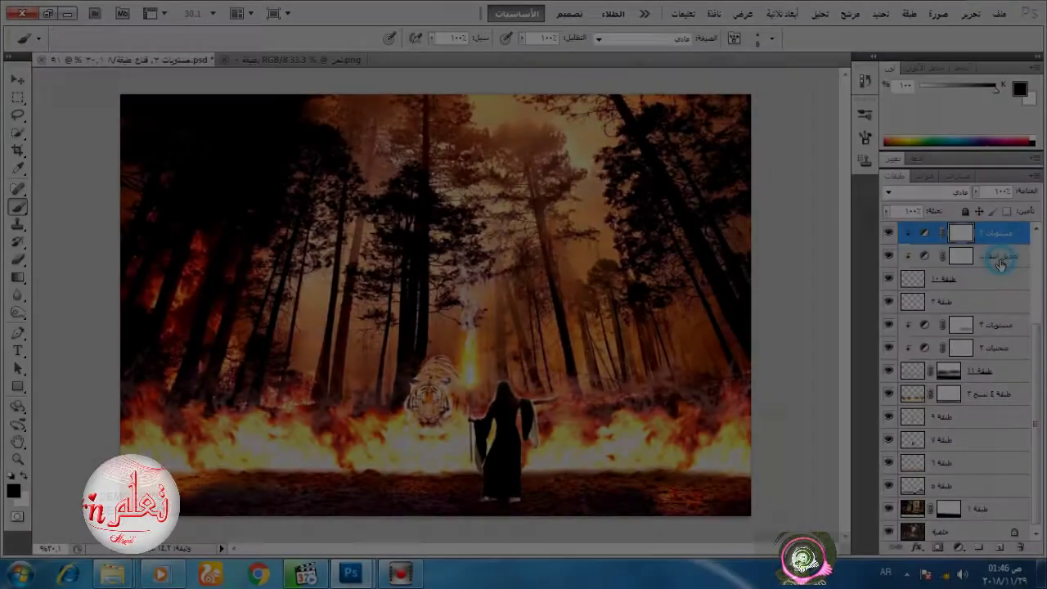
Identify the tiger layer طبقة ٧ by toggling its visibility and add a new empty layer directly above it.
left_click(1000, 260)
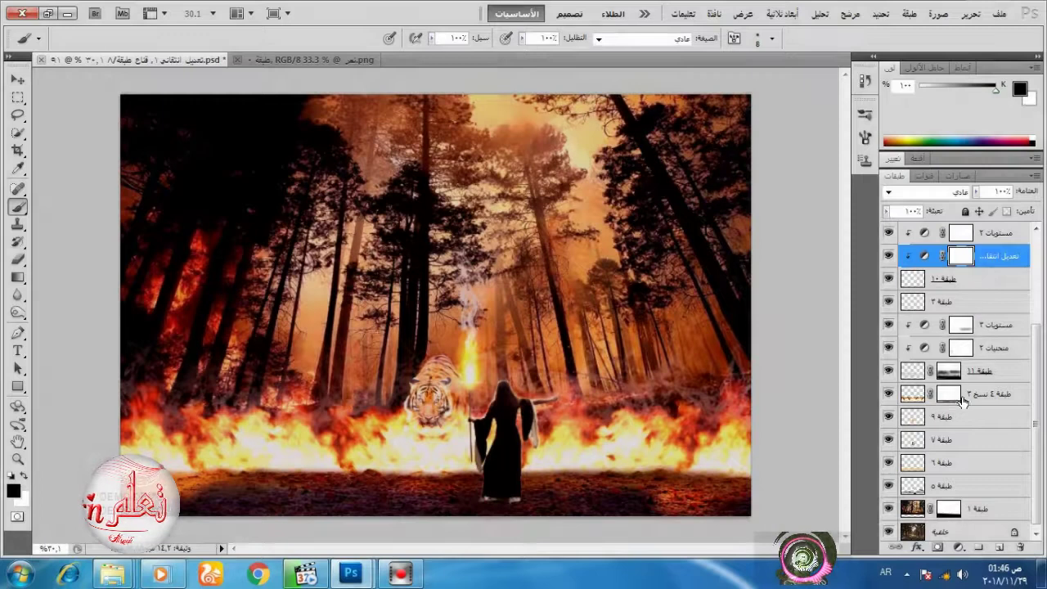
left_click(944, 439)
left_click(889, 439)
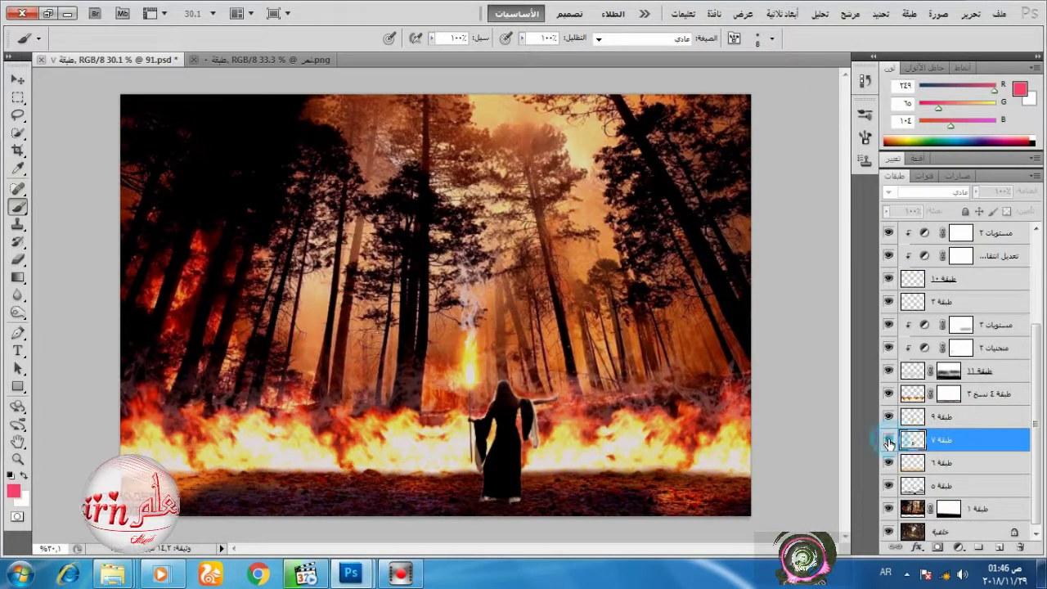
left_click(889, 439)
left_click(1000, 546)
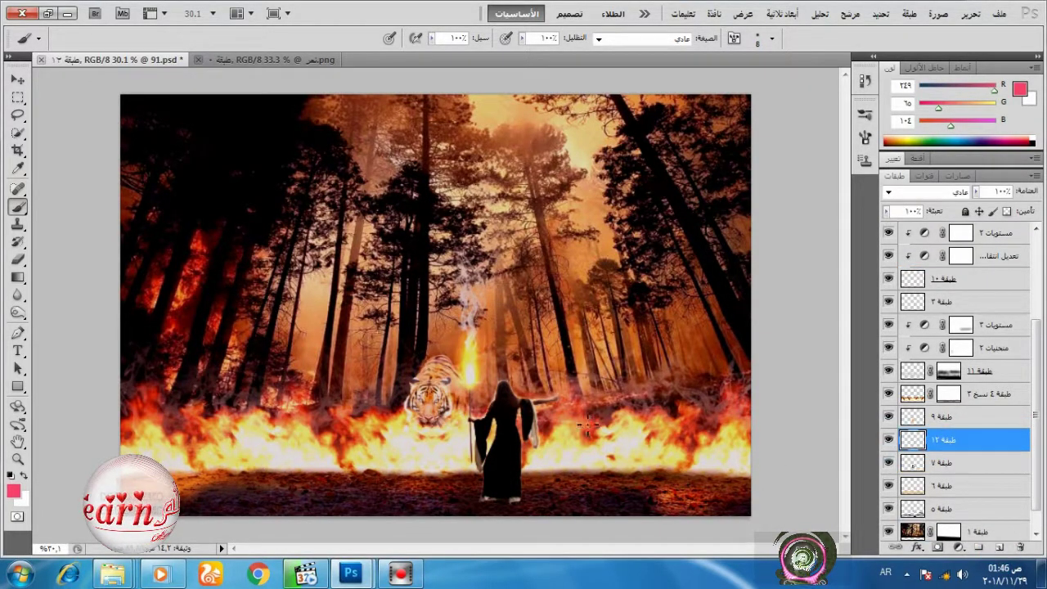
Set the foreground color to a vivid red, RGB 253, 4, 57, for the Brush tool.
left_click(14, 491)
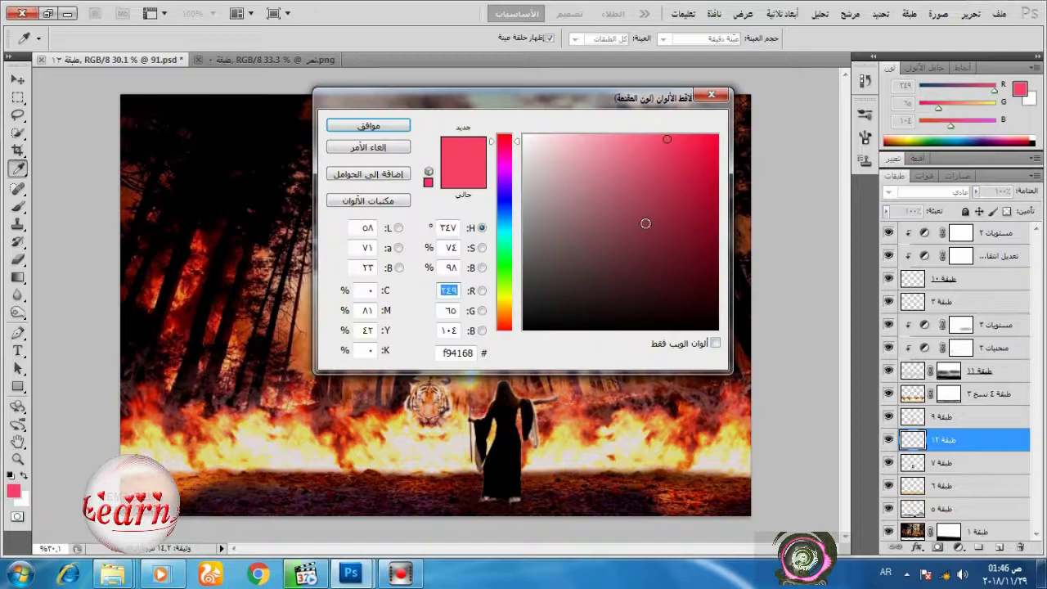
left_click(716, 135)
left_click(368, 125)
key("b")
Paint both tiger eyes red with a soft 16 px brush and set the layer's blend mode to Overlay (تغشية).
scroll(447, 437, "up", 19)
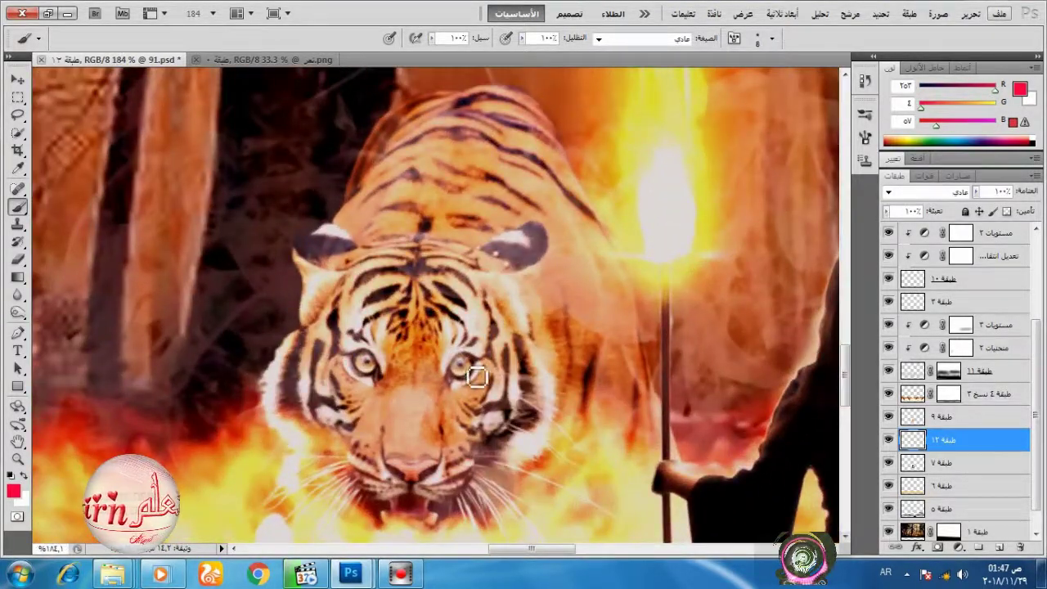
scroll(477, 376, "up", 4)
right_click(525, 363)
left_click(579, 388)
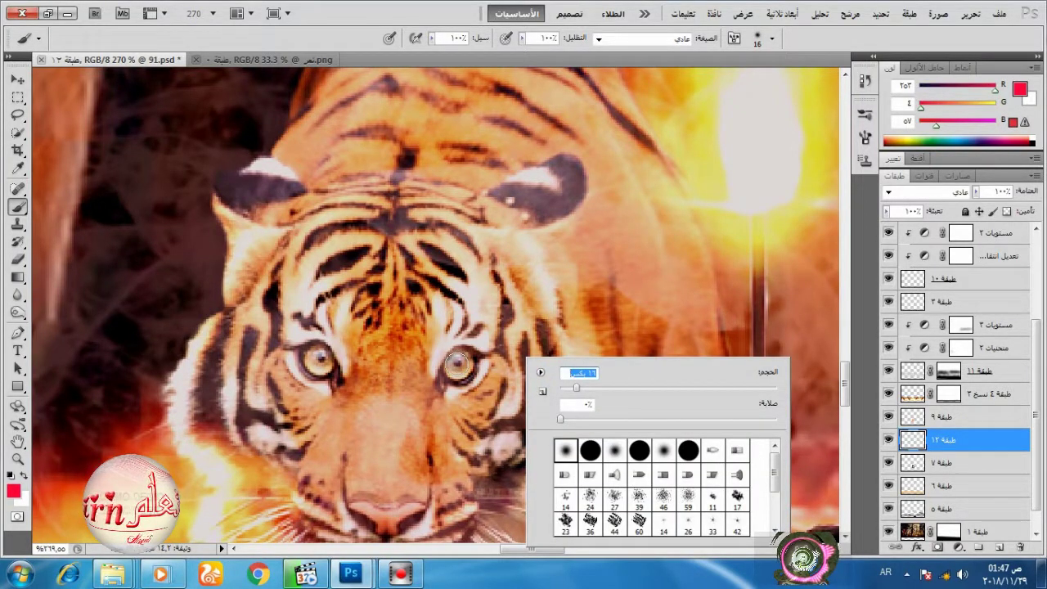
left_click(457, 366)
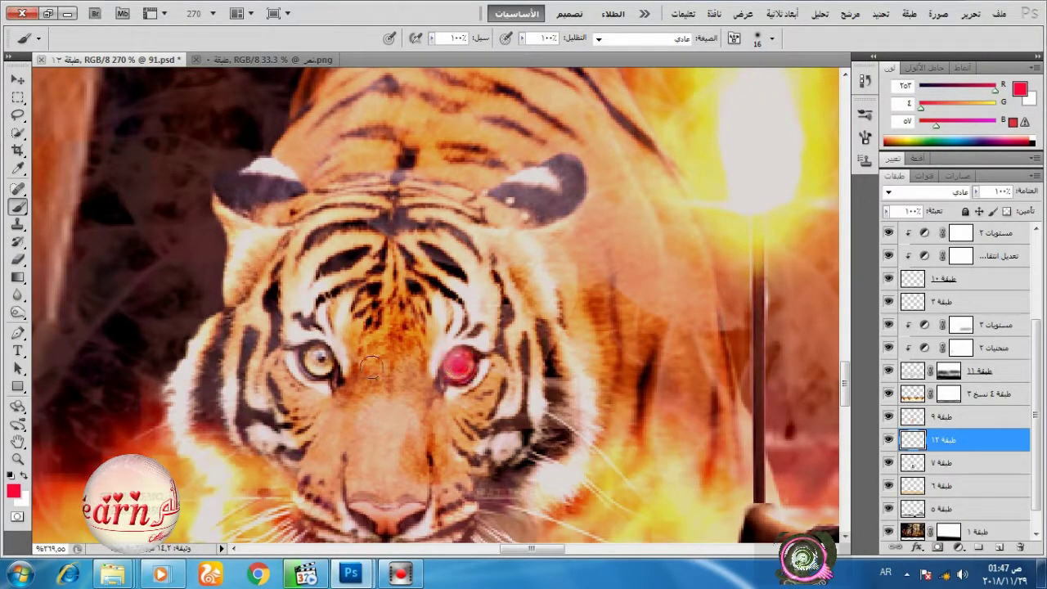
left_click(318, 360)
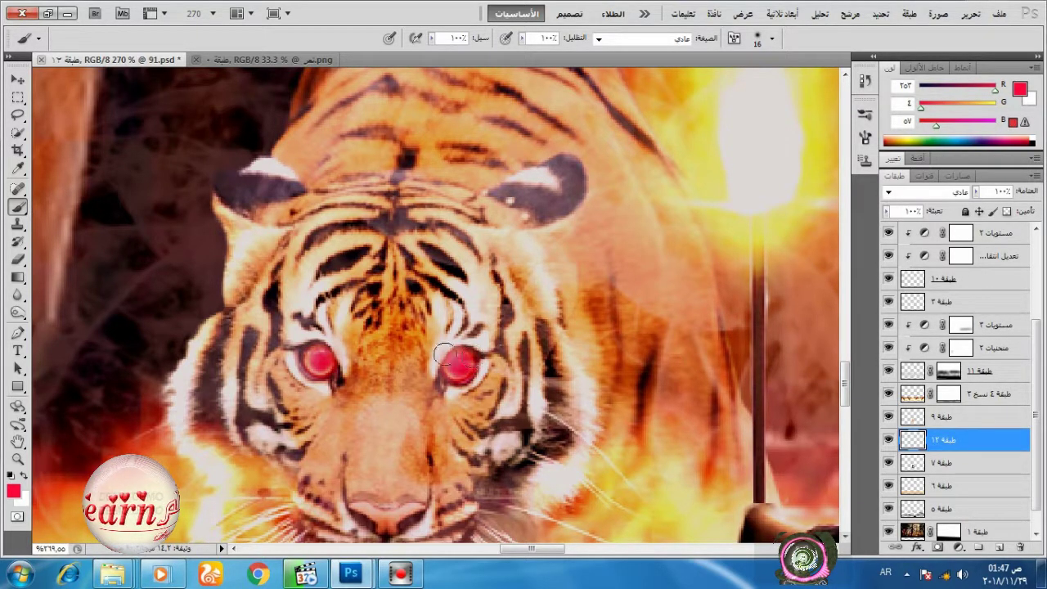
left_click(940, 192)
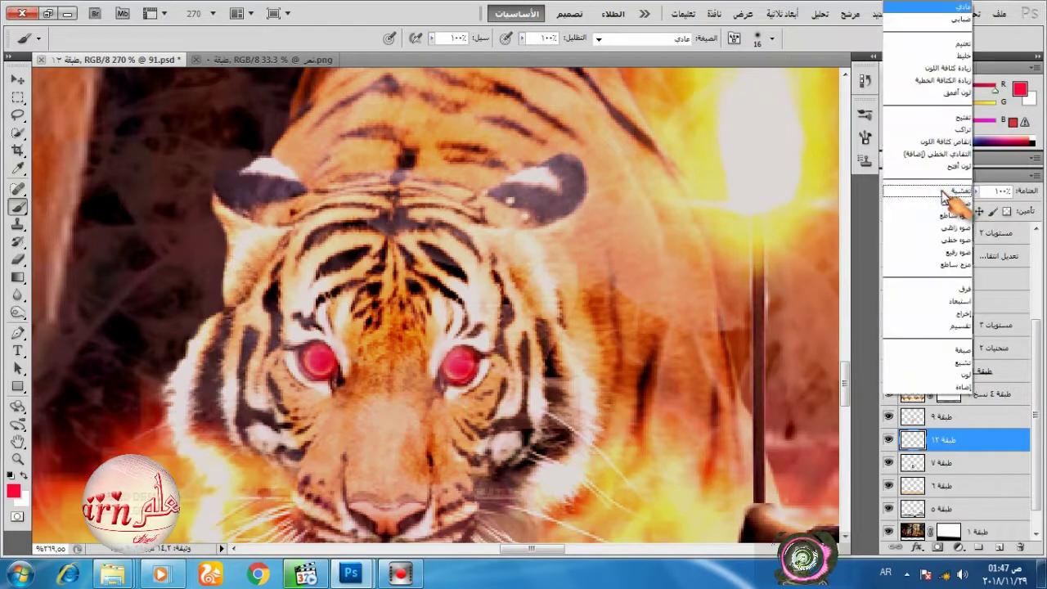
left_click(927, 204)
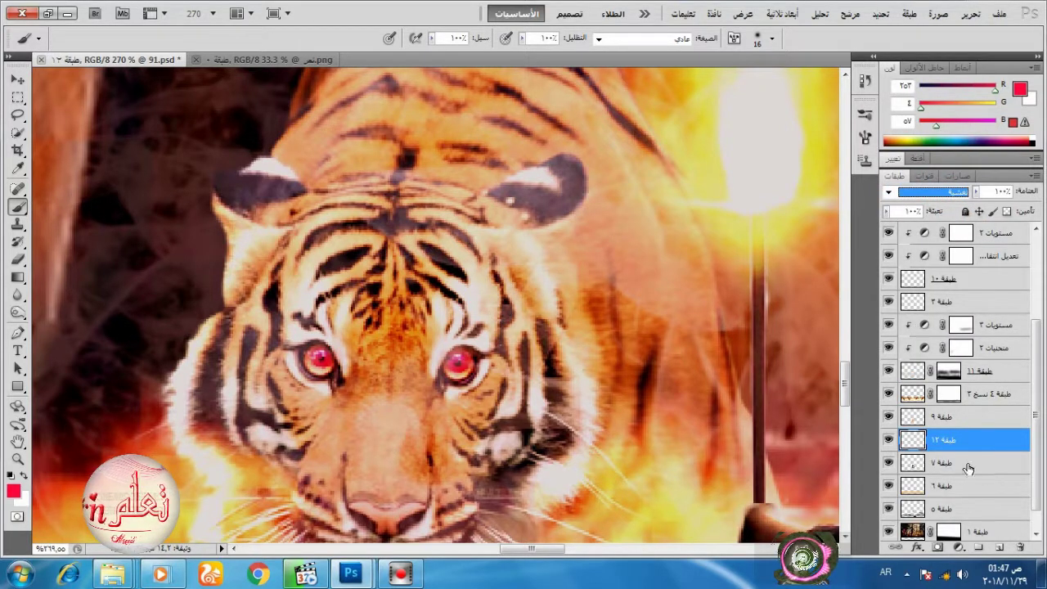
Add a mask to the red eye layer and brush black over the pupils with a soft 6 px brush.
left_click(938, 547)
right_click(517, 366)
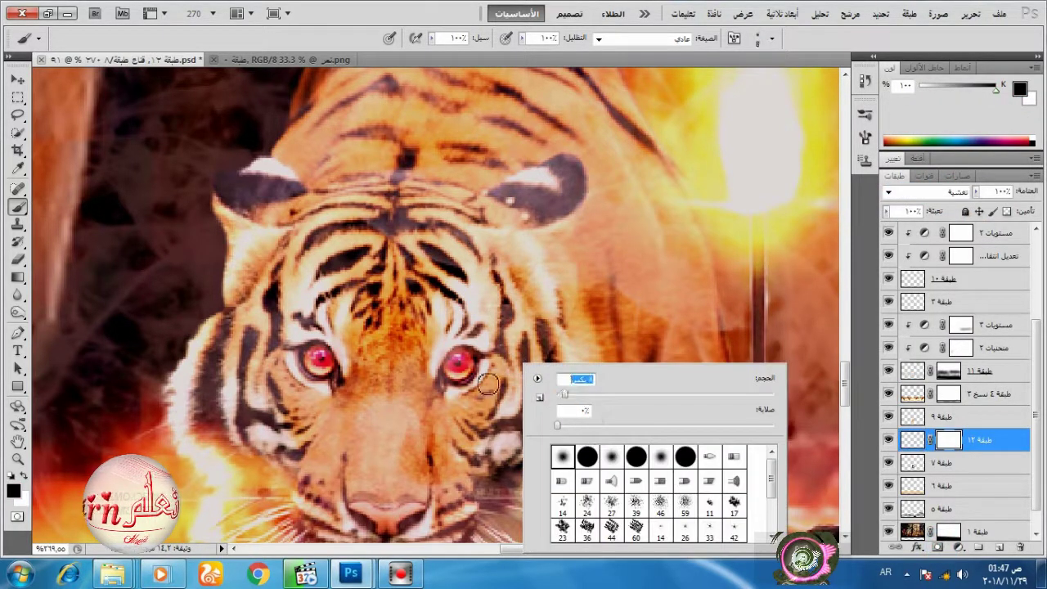
left_click(464, 371)
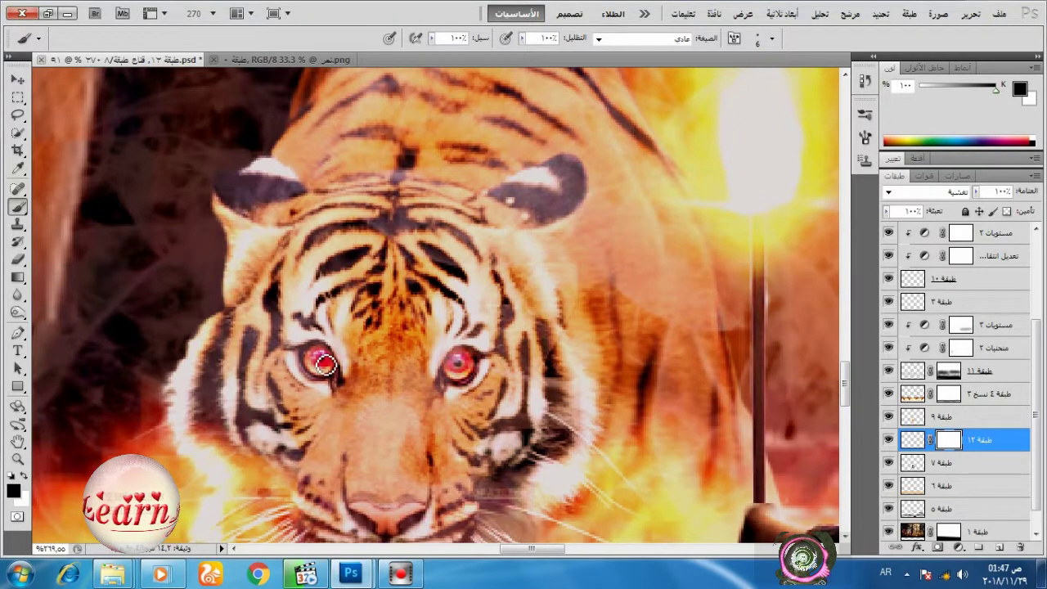
left_click_drag(329, 365, 325, 364)
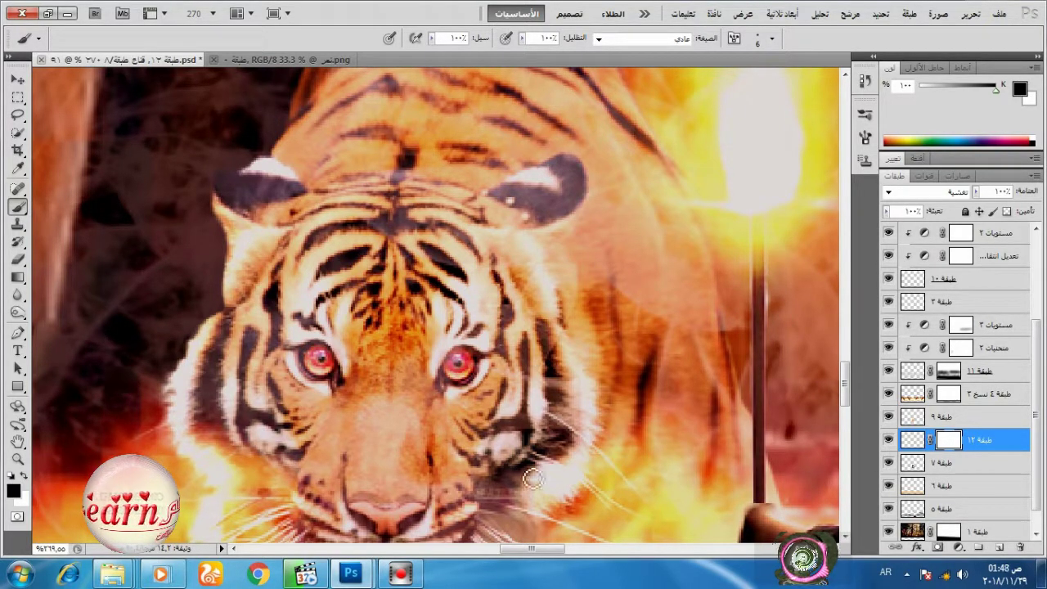
Paint more red on the iris nearest the staff and brush white on the mask to restore red in both eyes.
left_click(913, 441)
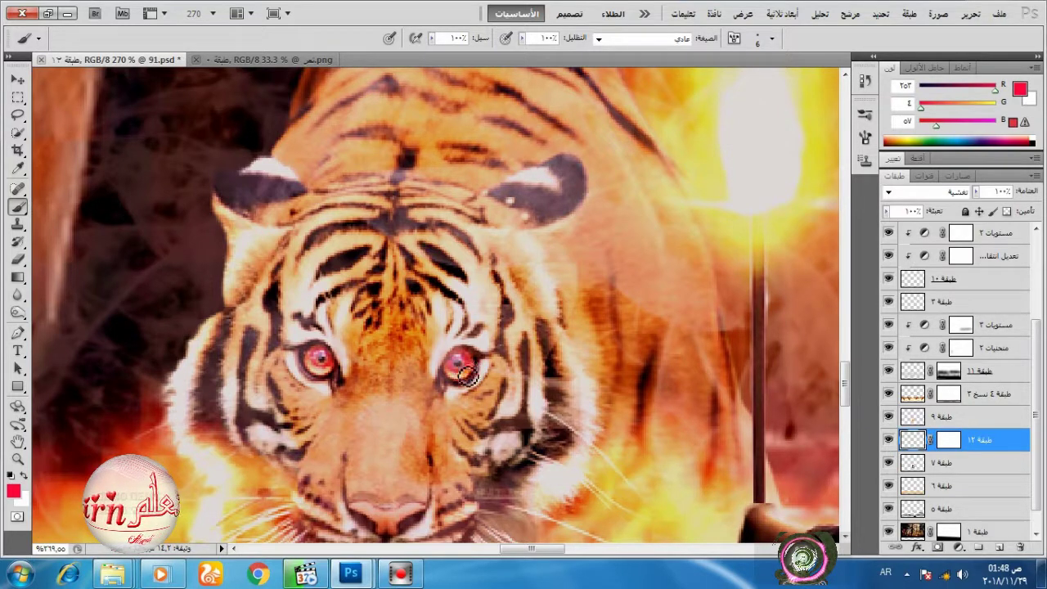
left_click_drag(469, 372, 479, 362)
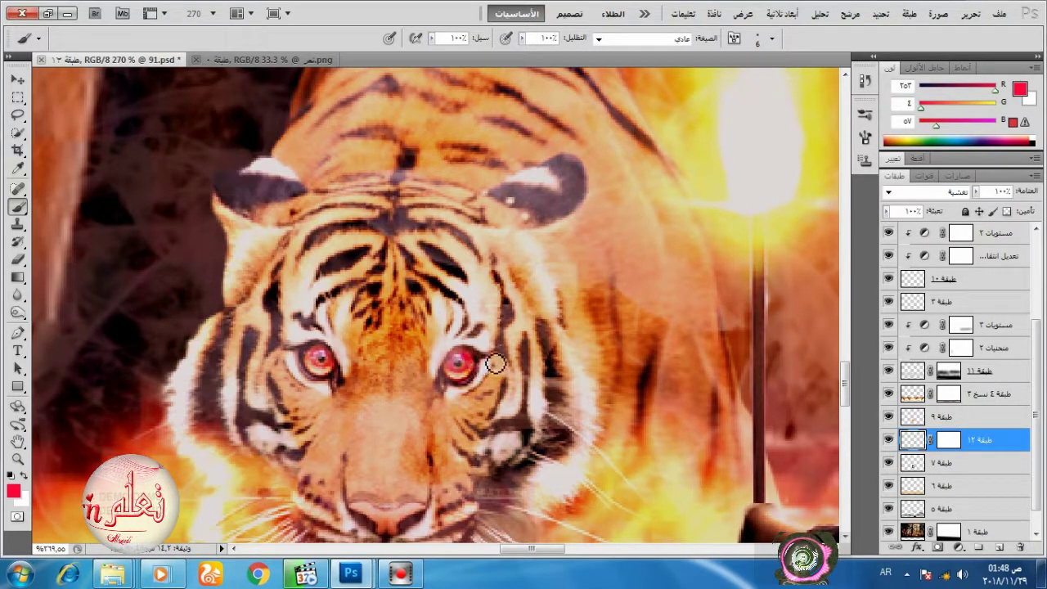
left_click(949, 440)
key("x")
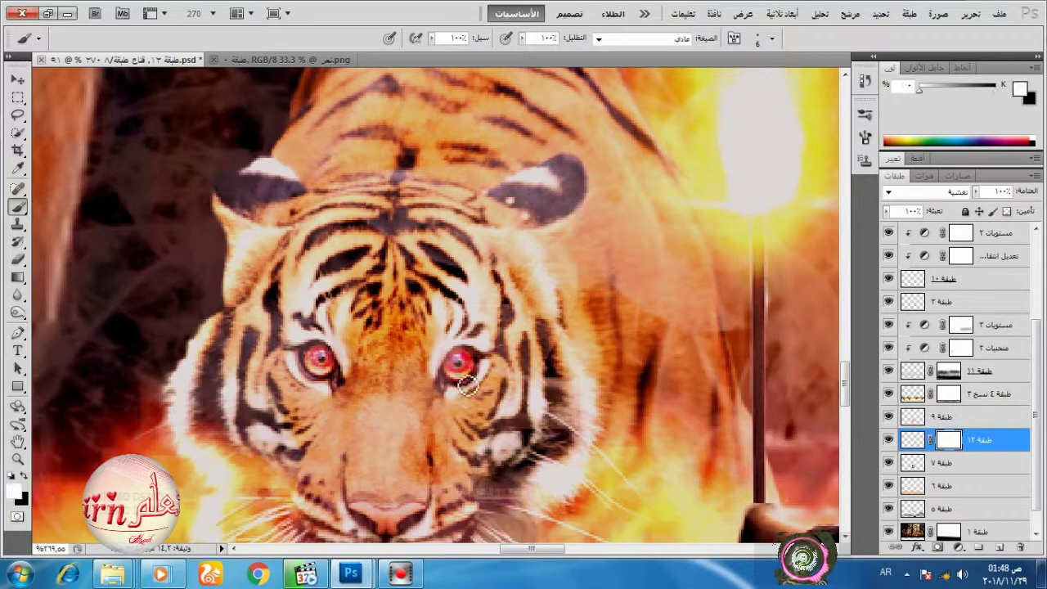
mouse_move(469, 374)
left_mouse_down()
mouse_move(475, 368)
mouse_move(457, 370)
left_mouse_up()
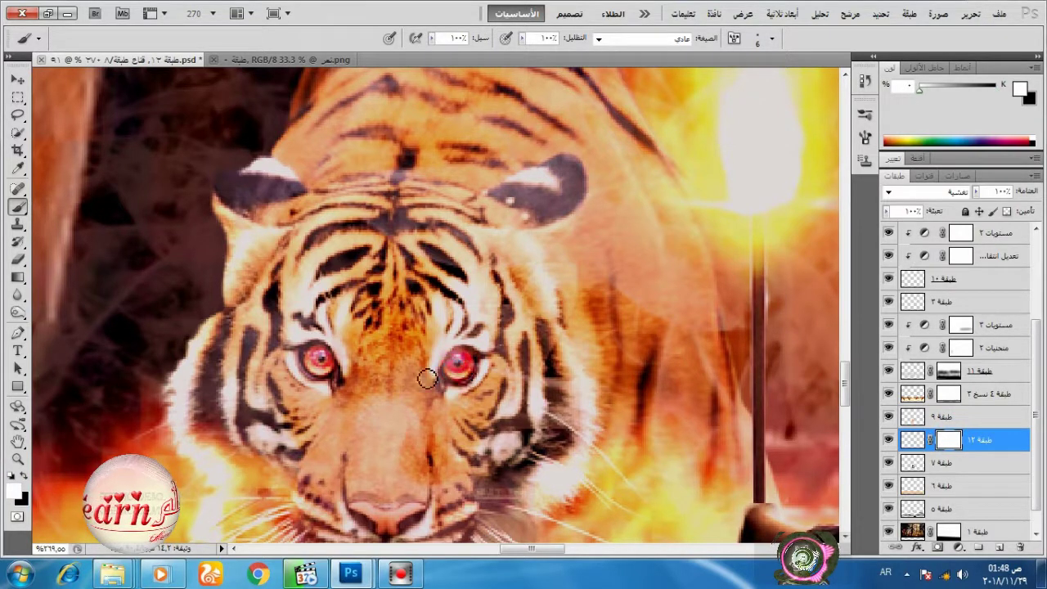
left_click_drag(320, 365, 334, 372)
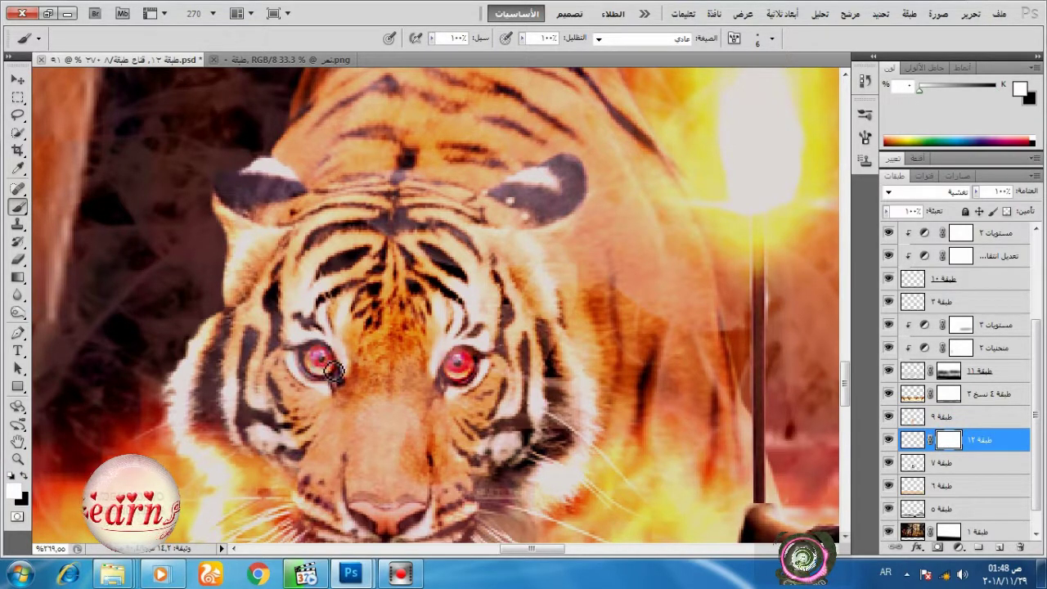
Clean up the red around the tiger's irises by painting black on the eye layer's mask with a 12 px brush.
left_click(24, 476)
right_click(460, 427)
mouse_move(552, 394)
left_mouse_down()
mouse_move(507, 409)
mouse_move(518, 394)
left_mouse_up()
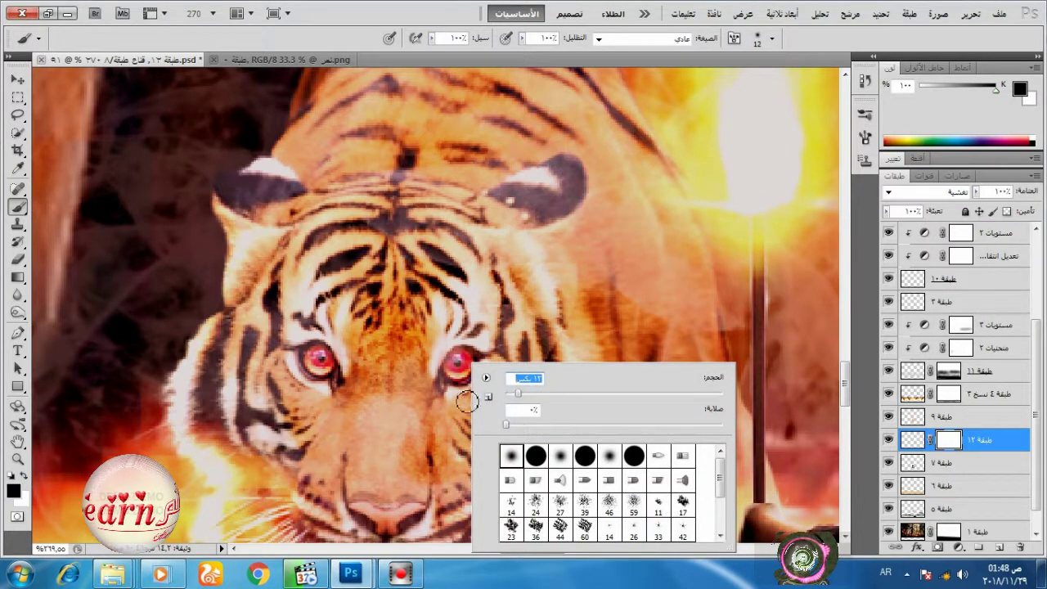
left_click(458, 395)
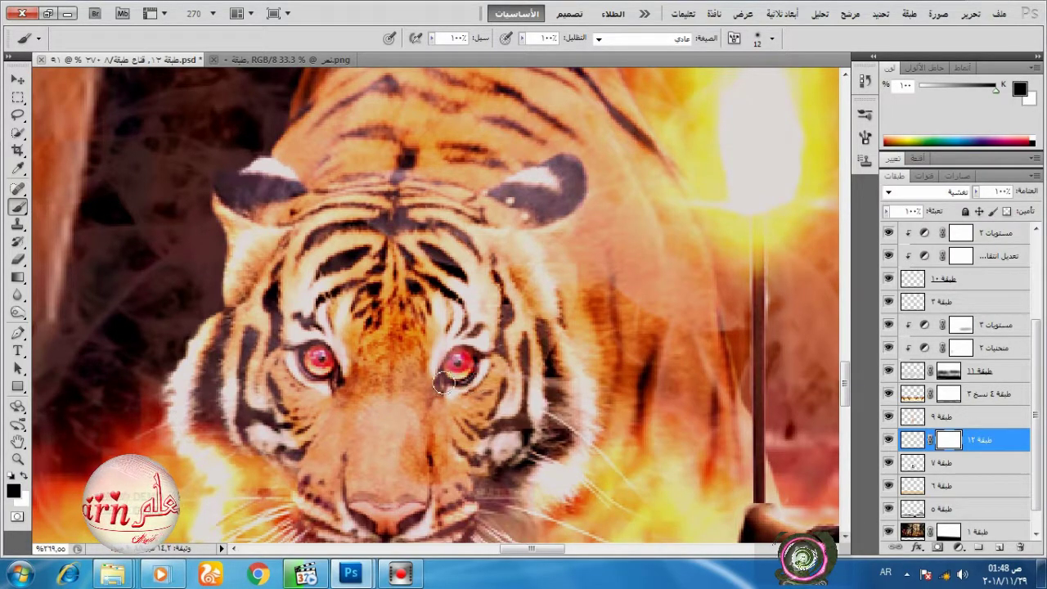
mouse_move(320, 381)
left_mouse_down()
mouse_move(299, 364)
mouse_move(326, 382)
left_mouse_up()
key("ctrl+z")
left_click(913, 441)
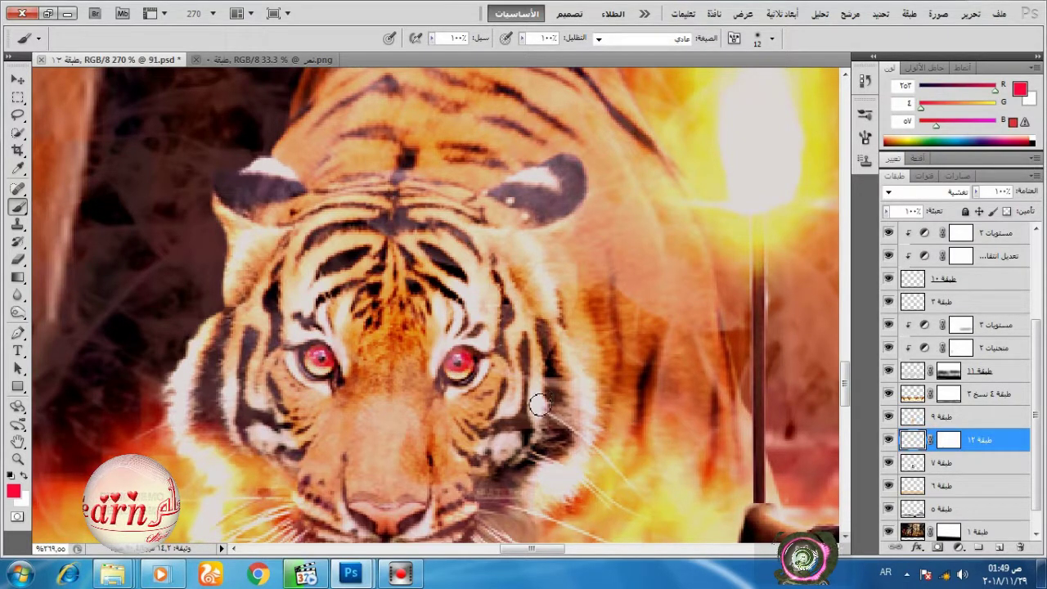
left_click(949, 441)
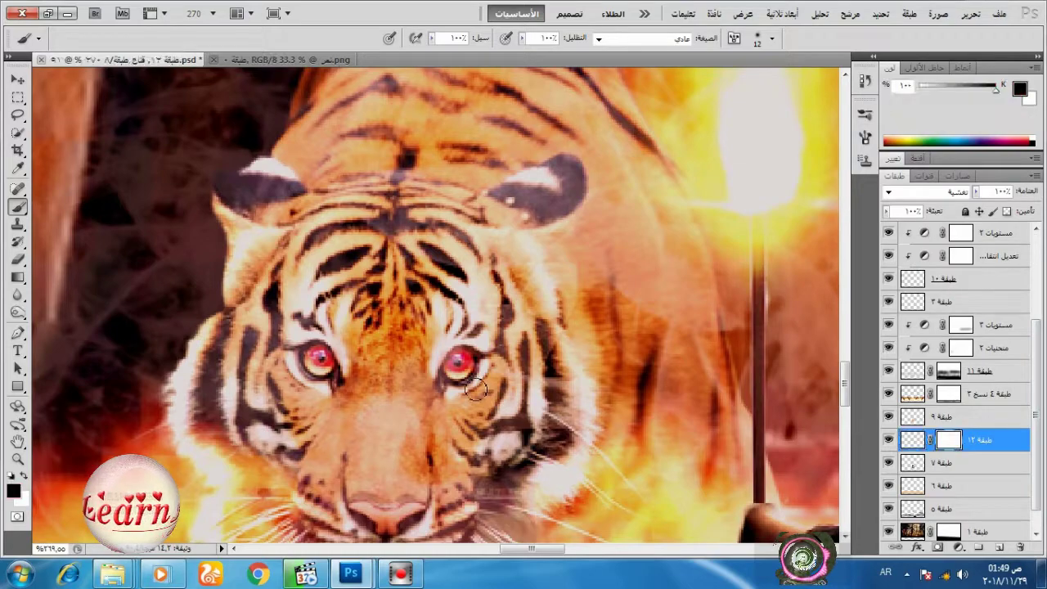
left_click_drag(481, 377, 482, 371)
Lower the opacity of the red eye layer to 42%.
scroll(500, 400, "down", 10)
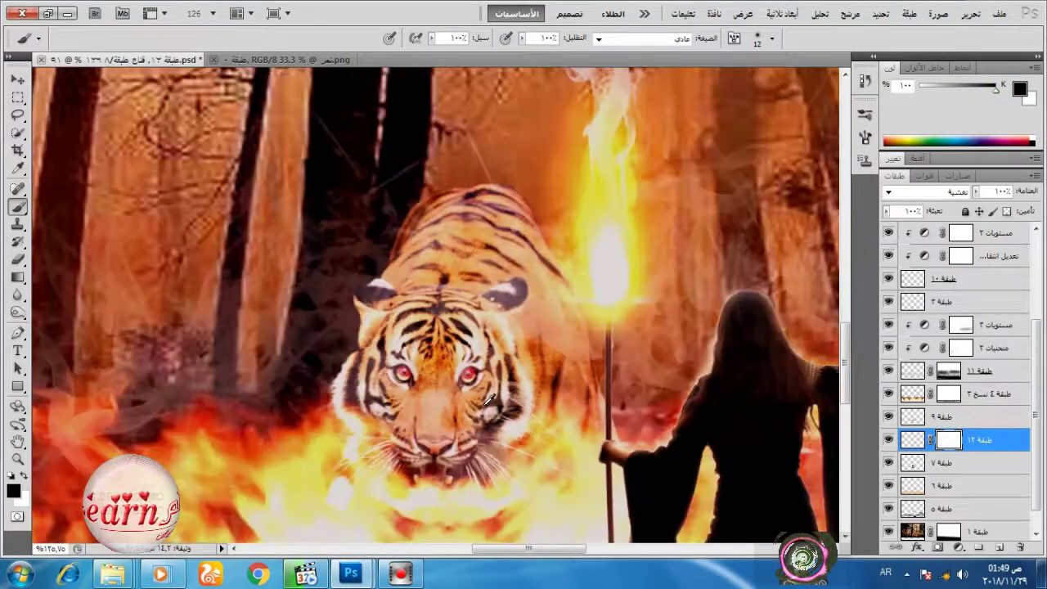
scroll(500, 400, "down", 3)
scroll(501, 401, "up", 4)
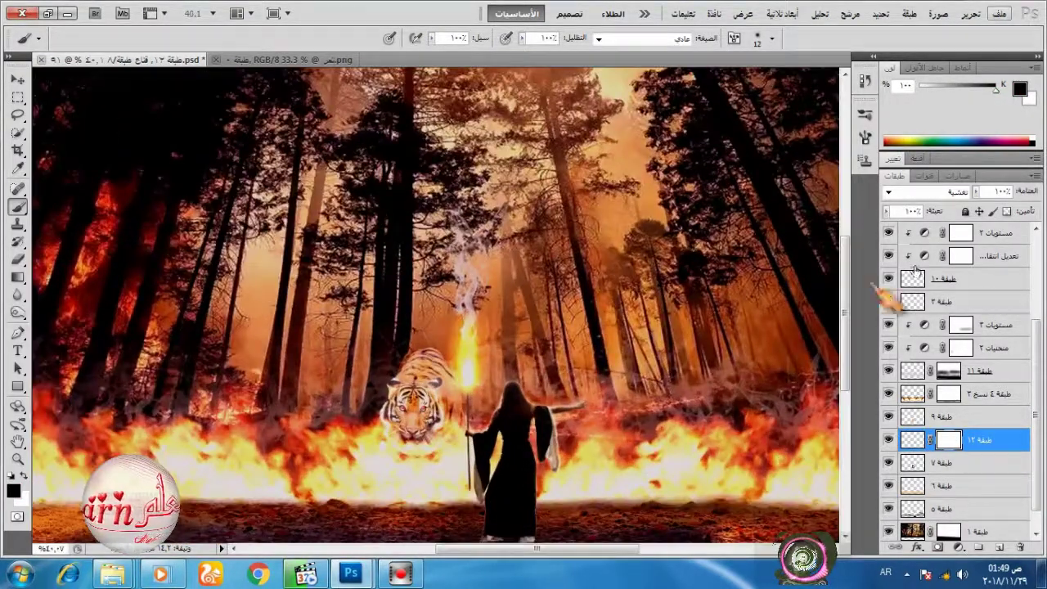
left_click_drag(986, 205, 949, 211)
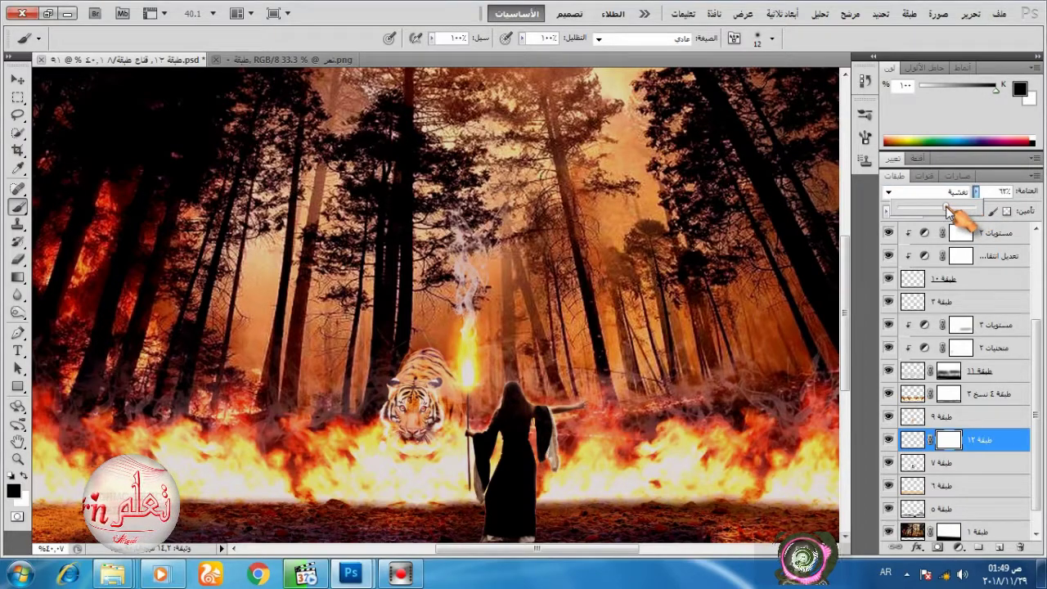
scroll(415, 434, "up", 7)
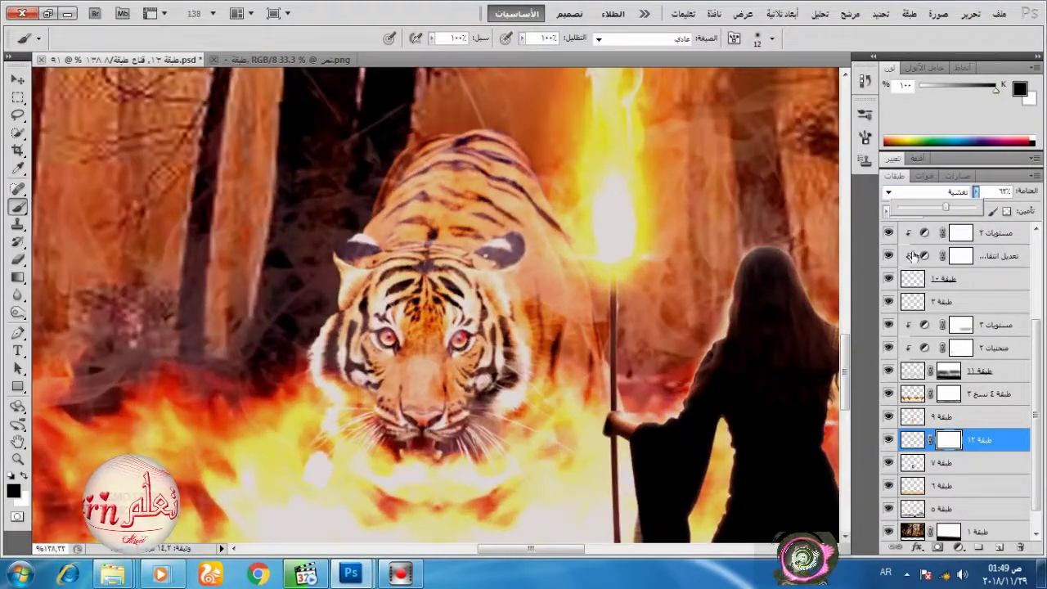
left_click_drag(946, 207, 934, 210)
scroll(576, 422, "down", 8)
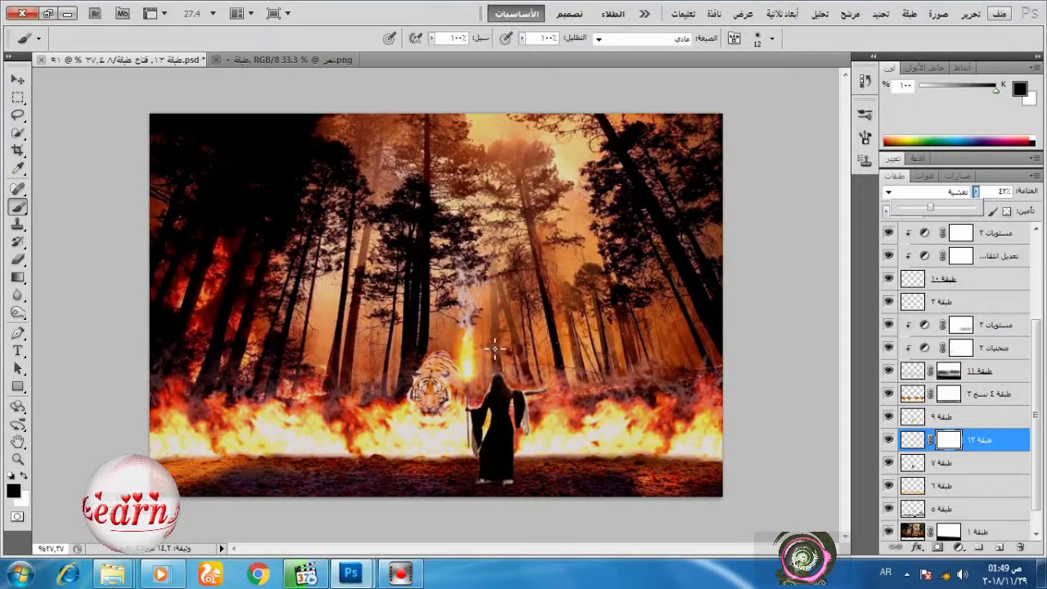
left_click(18, 79)
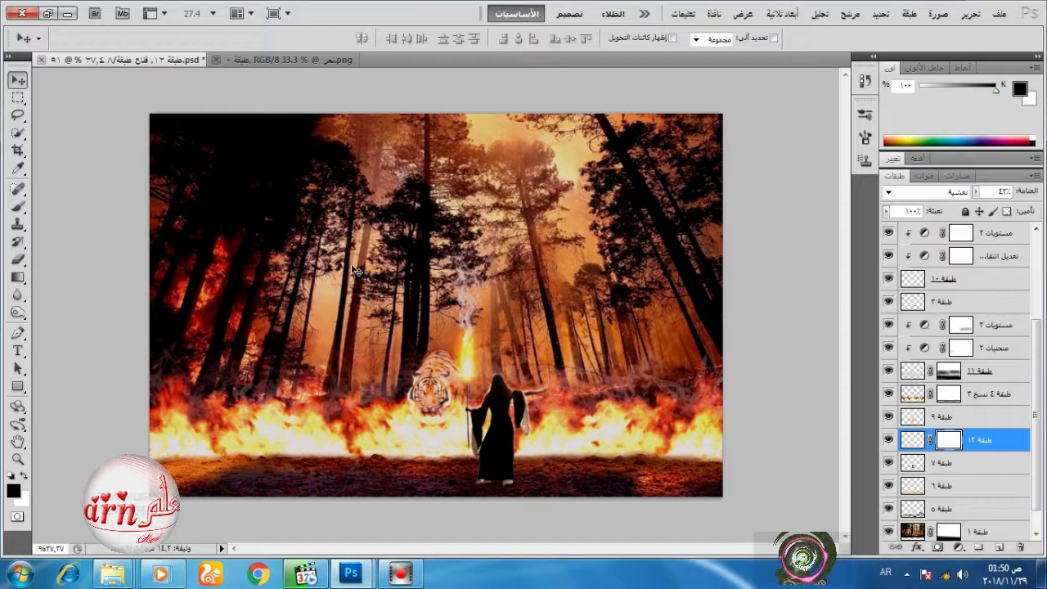
left_click(67, 13)
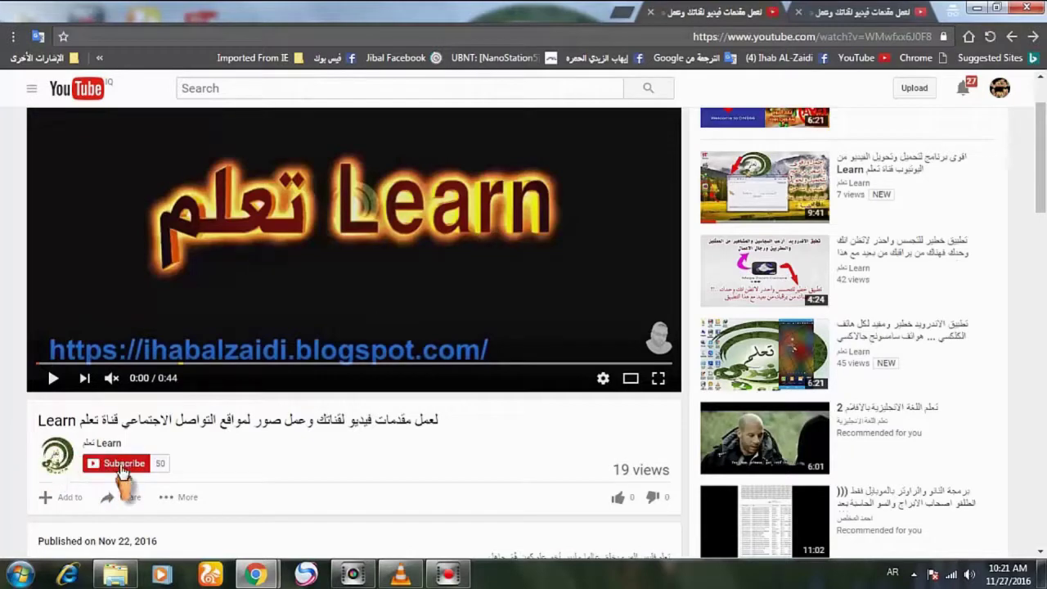
On YouTube, subscribe to the تعلم Learn channel and save the option to receive all of its notifications.
left_click(123, 467)
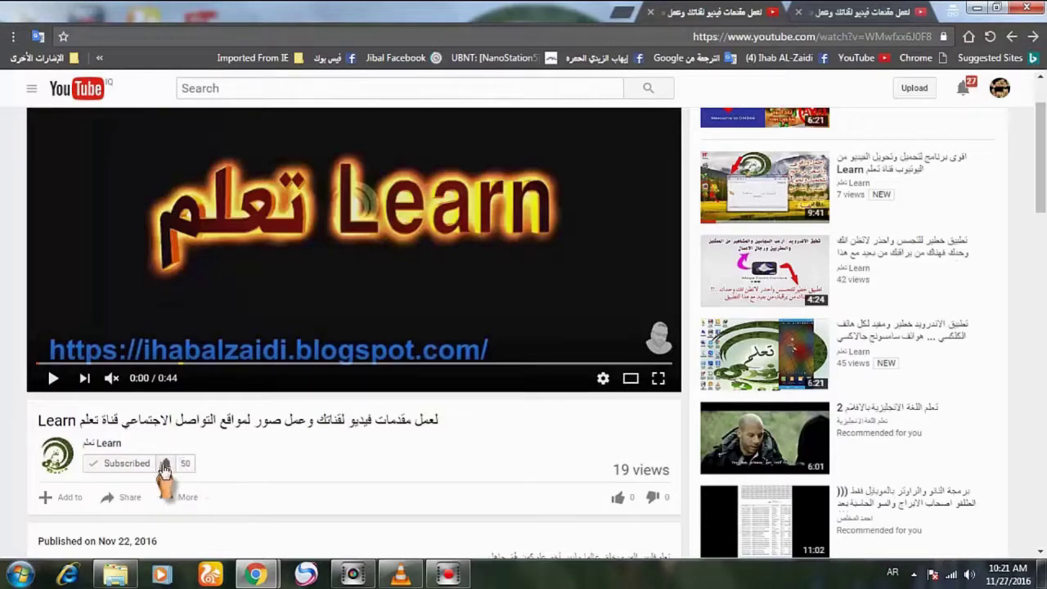
left_click(168, 466)
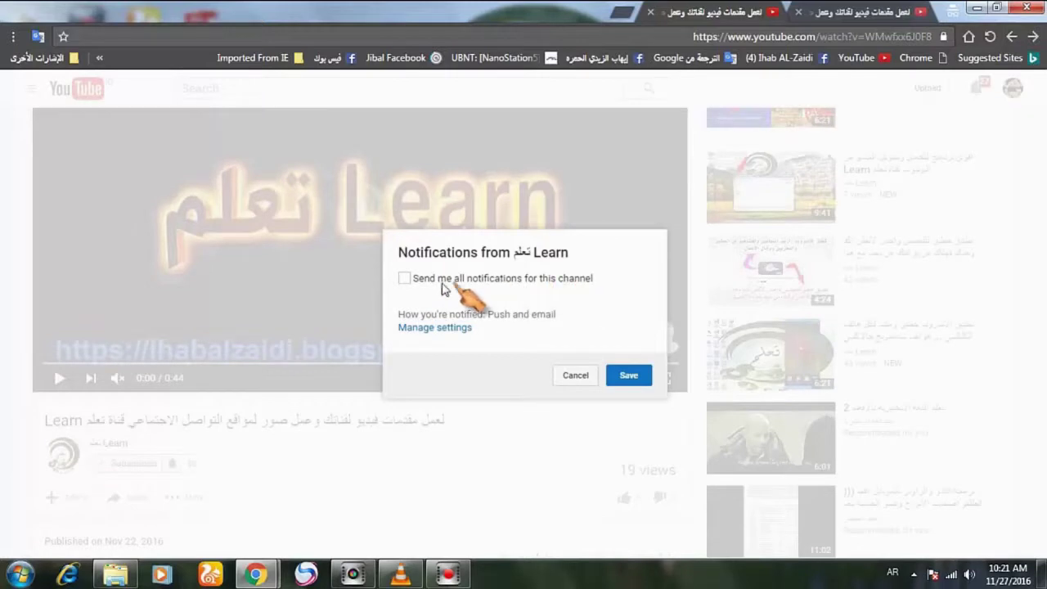
left_click(404, 279)
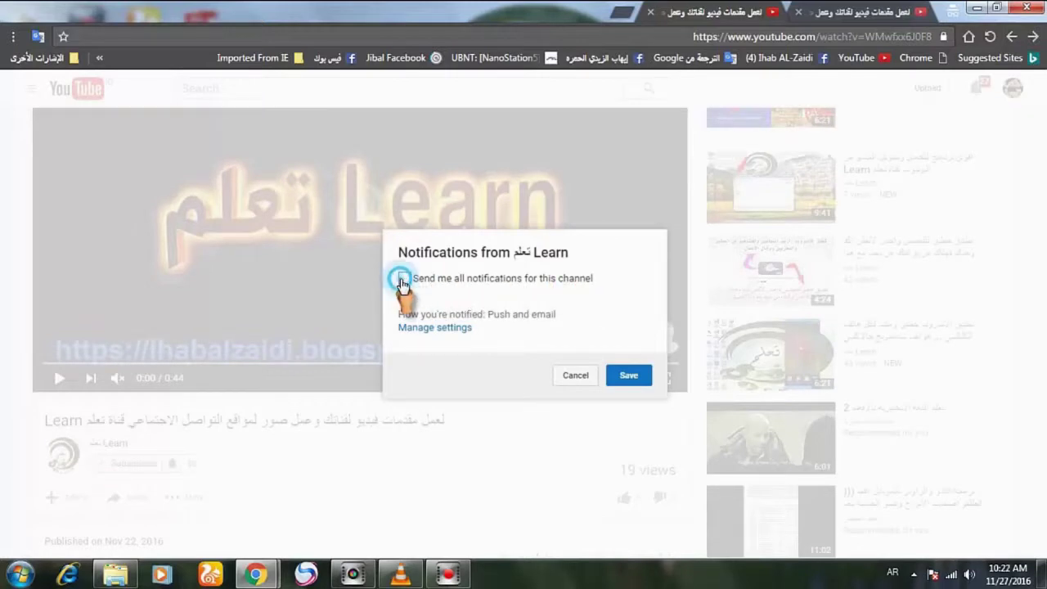
left_click(629, 376)
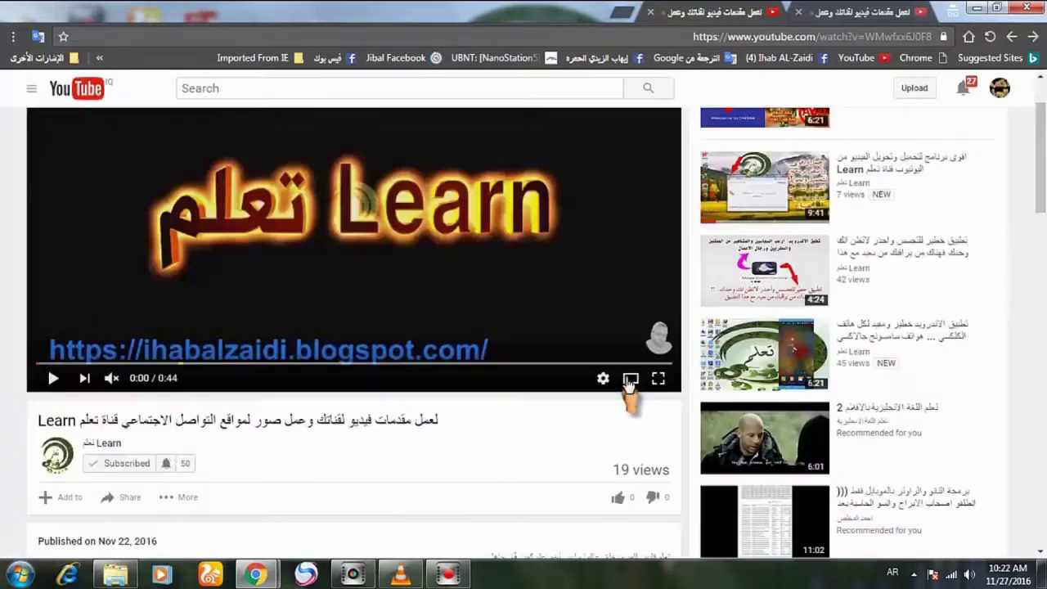
Mark the open تعلم Learn channel video as liked.
scroll(425, 376, "down", 1)
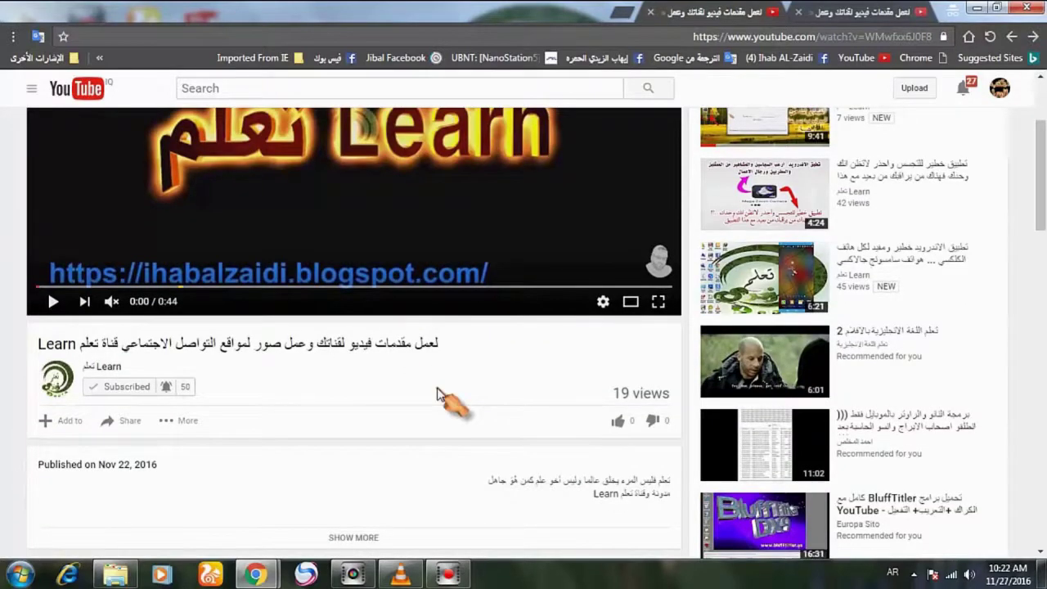
scroll(444, 398, "down", 1)
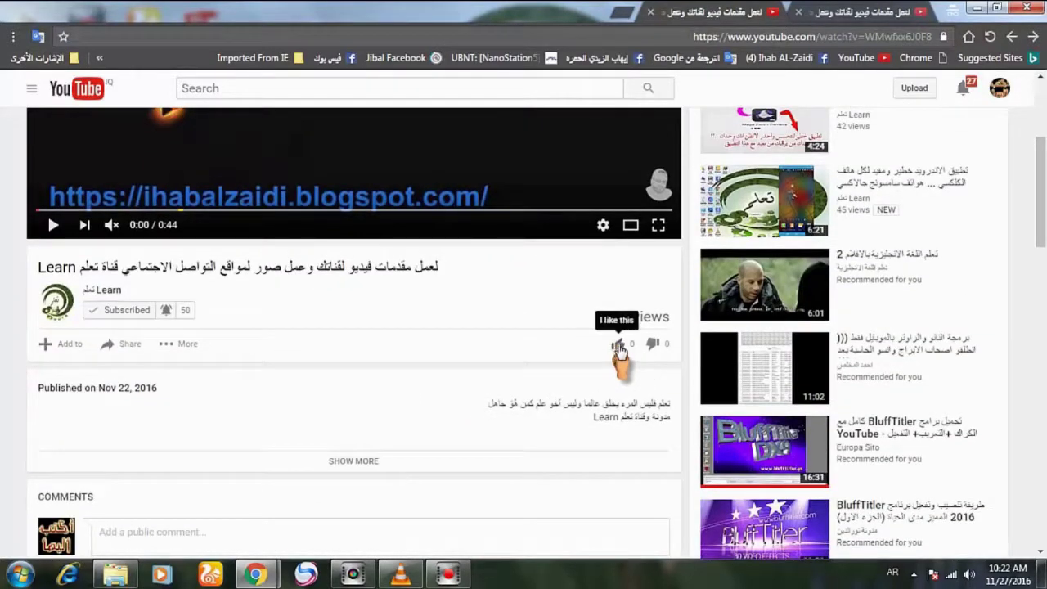
left_click(618, 346)
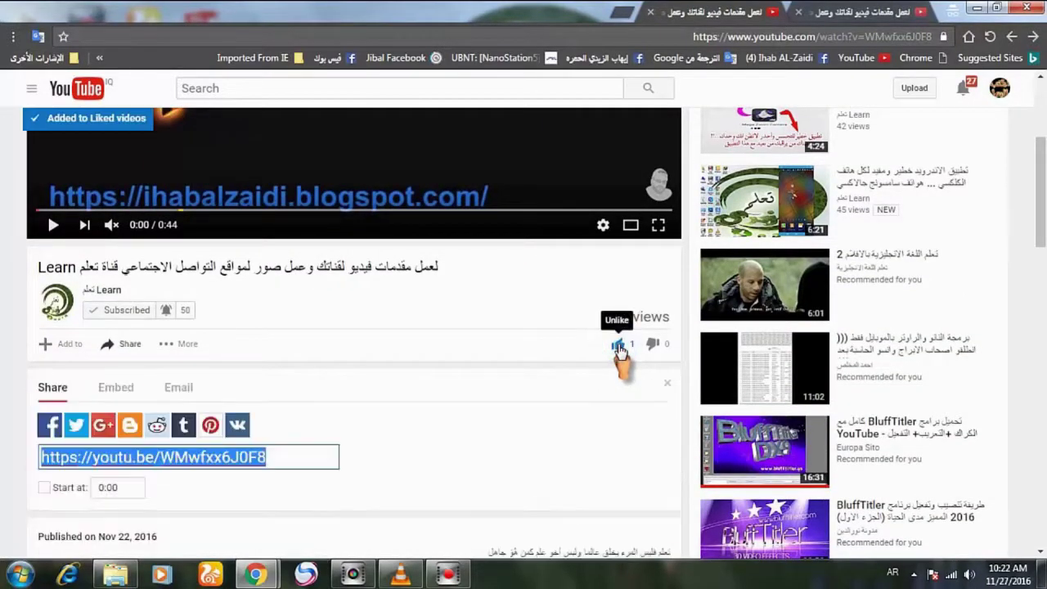